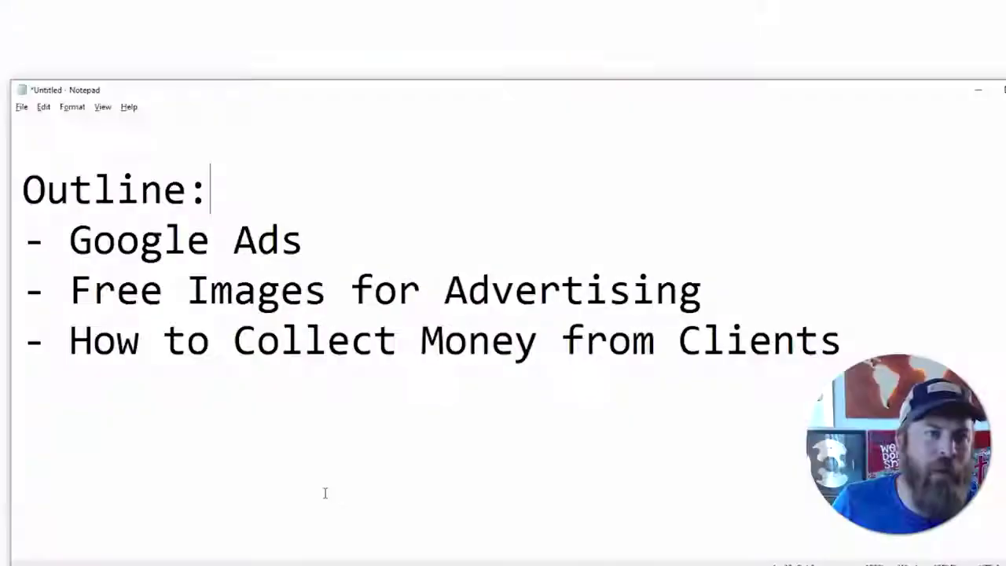
Step: Highlight the outline items: Google Ads, Free Images, collecting money from clients, MarketingTech.io, email templates link
{"action": "left_click_drag", "start_coordinate": [69, 244], "coordinate": [389, 252]}
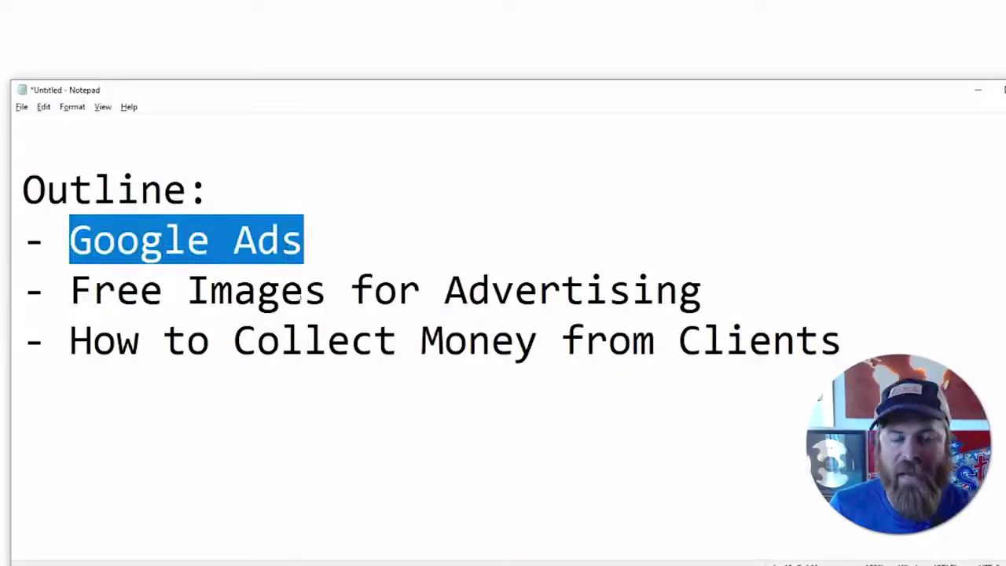
{"action": "left_click_drag", "start_coordinate": [81, 289], "coordinate": [330, 290]}
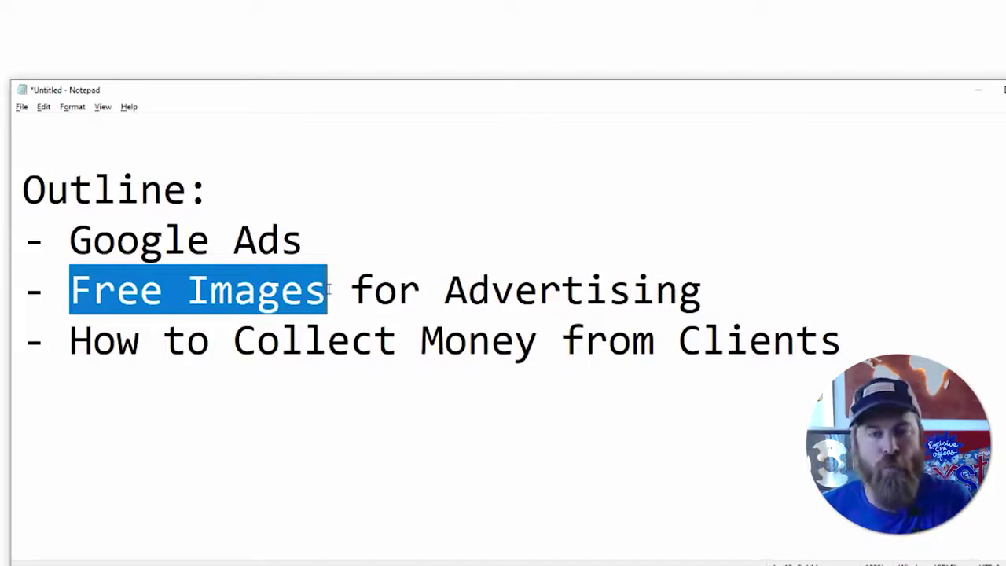
{"action": "left_click", "coordinate": [301, 293]}
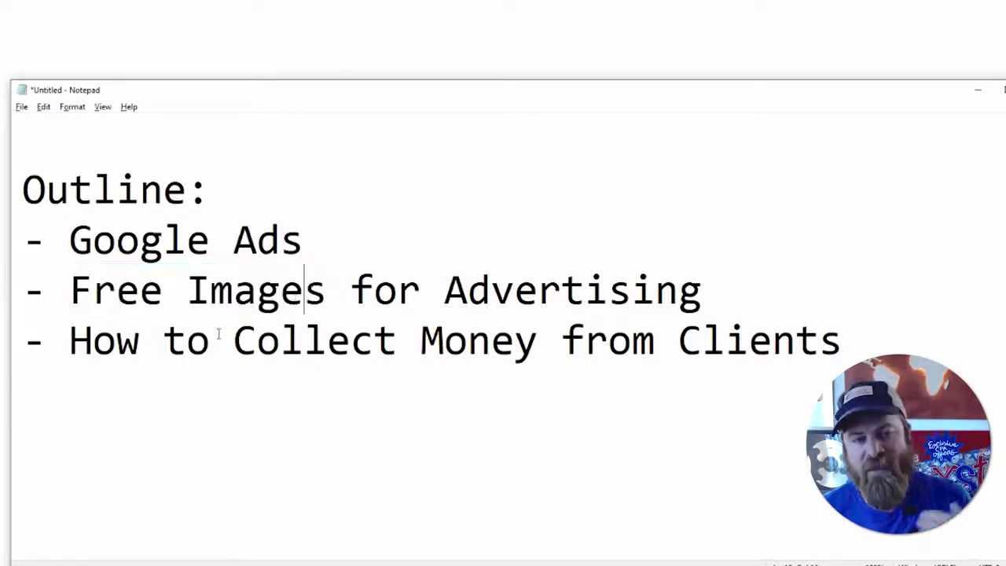
{"action": "left_click_drag", "start_coordinate": [70, 340], "coordinate": [849, 338]}
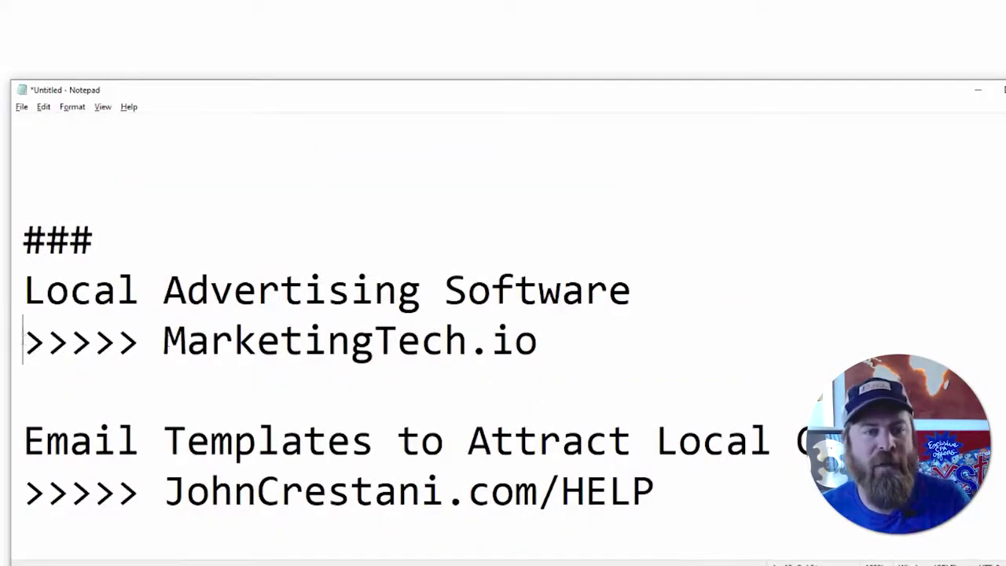
{"action": "left_click_drag", "start_coordinate": [24, 340], "coordinate": [603, 336]}
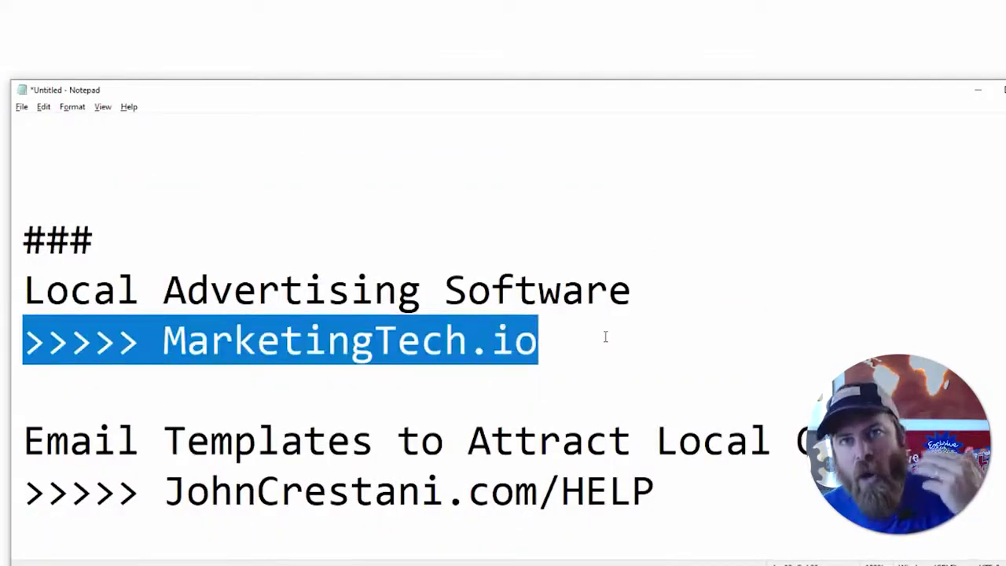
{"action": "left_click", "coordinate": [582, 344]}
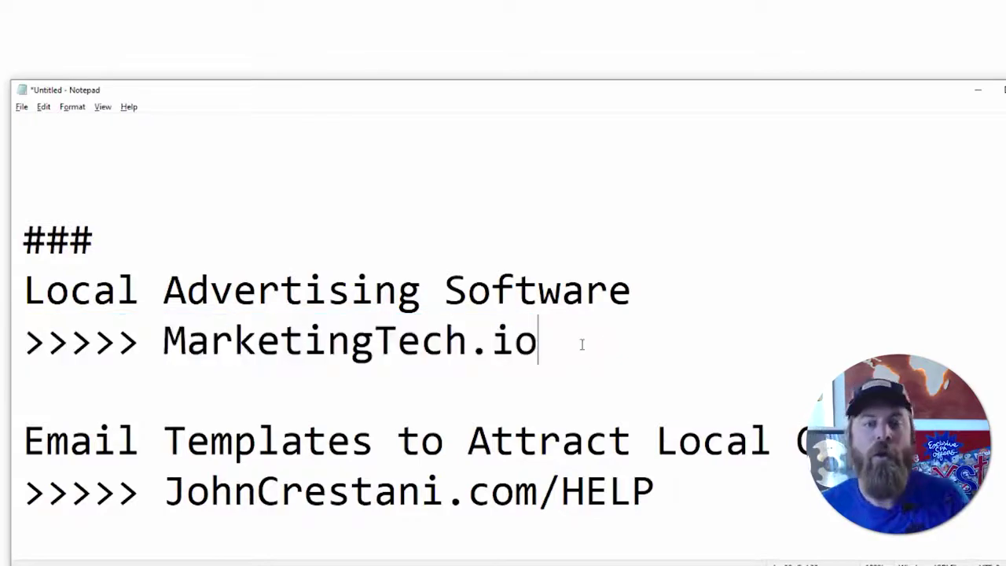
{"action": "left_click_drag", "start_coordinate": [576, 337], "coordinate": [164, 339]}
{"action": "left_click", "coordinate": [164, 340]}
{"action": "left_click_drag", "start_coordinate": [157, 491], "coordinate": [655, 491]}
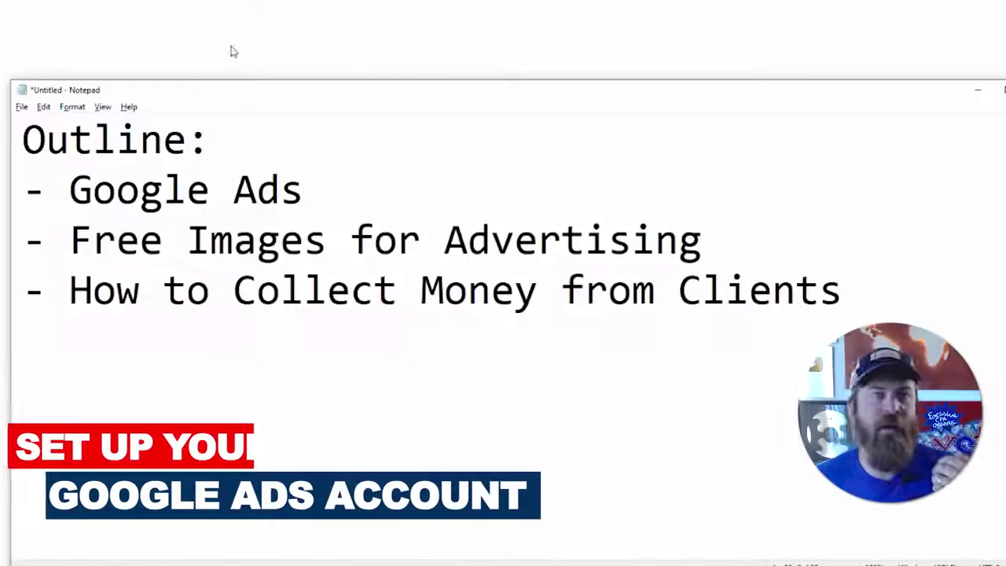
Step: Search Google for 'google ads', re-search as ADWORDS, and reach the Google Ads page
{"action": "left_click", "coordinate": [237, 18]}
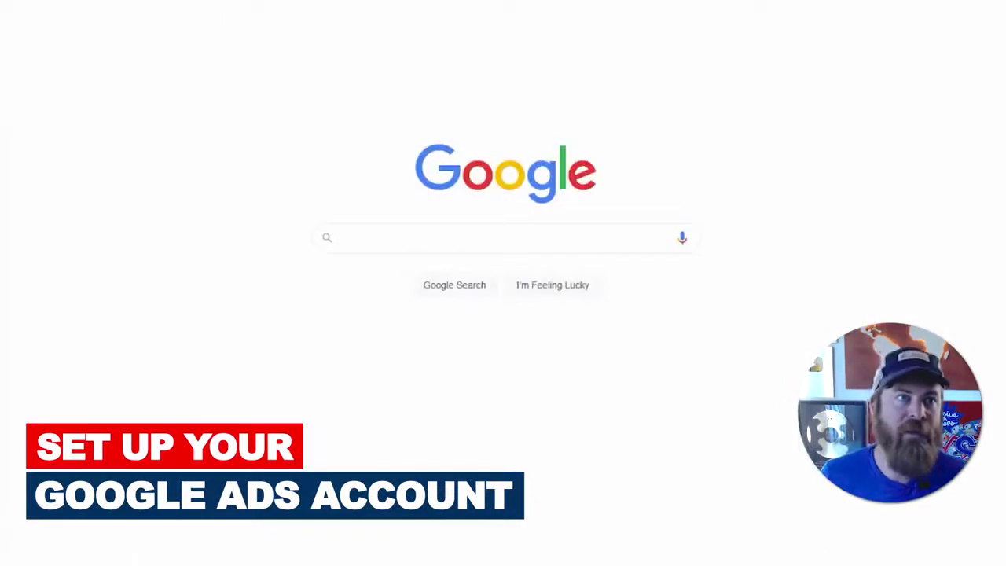
{"action": "left_click", "coordinate": [419, 247]}
{"action": "type", "text": "g"}
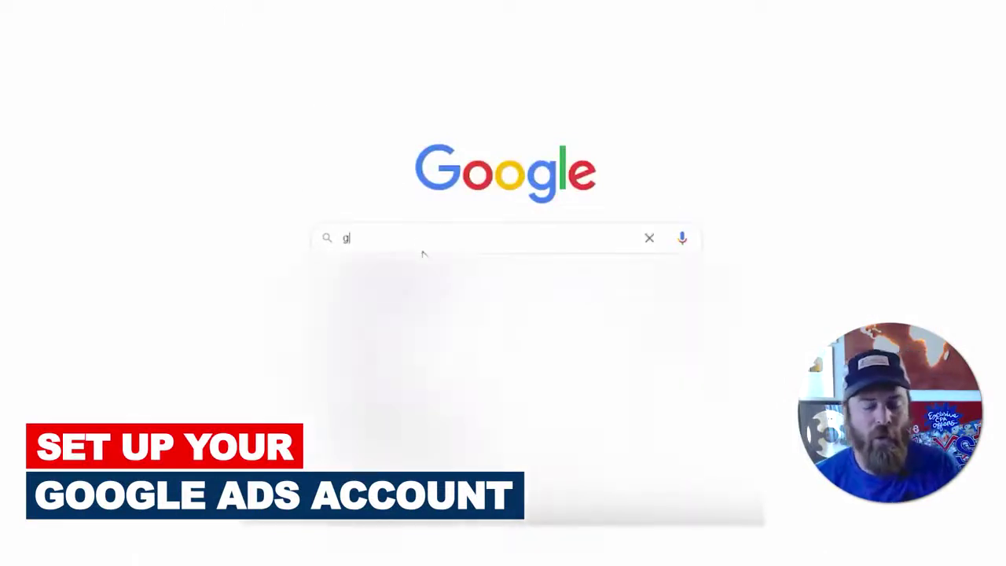
{"action": "key", "text": "Return"}
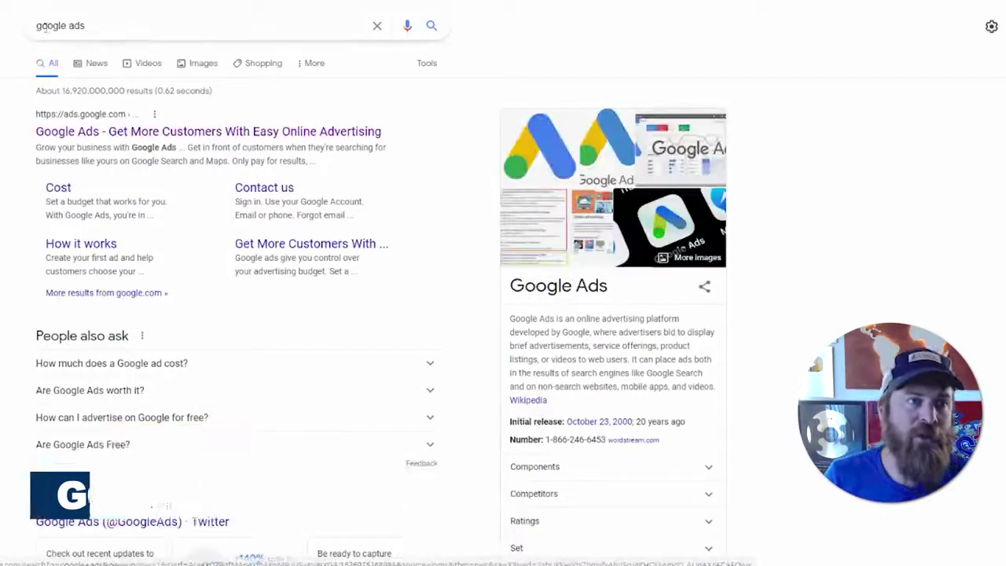
{"action": "triple_click", "coordinate": [60, 25]}
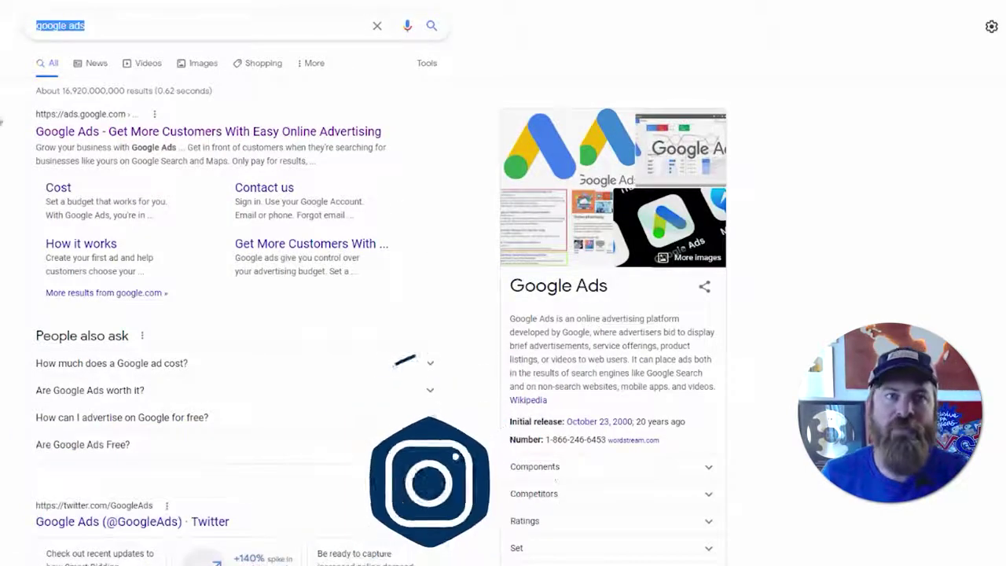
{"action": "type", "text": "ADWORDS"}
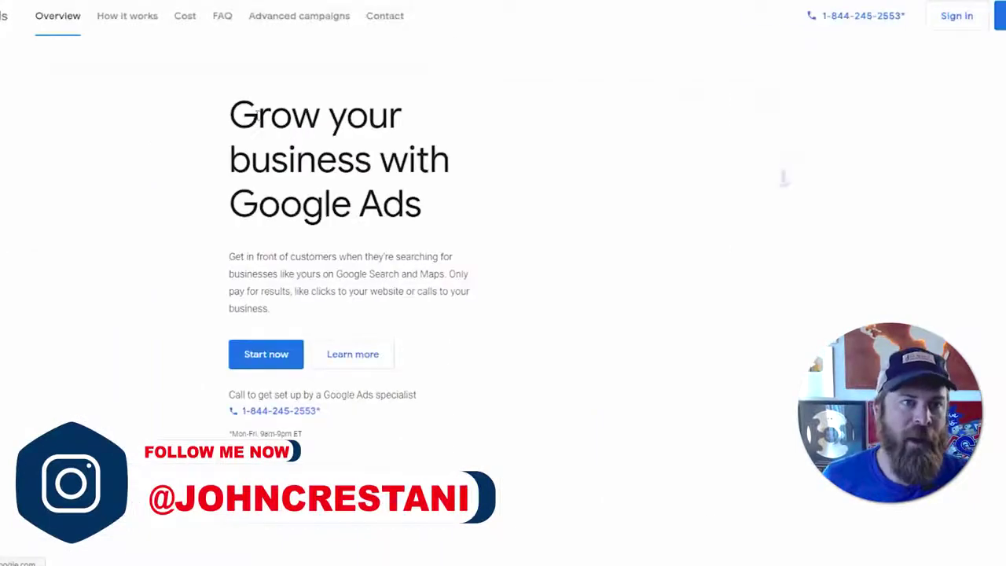
{"action": "left_click_drag", "start_coordinate": [257, 115], "coordinate": [407, 212]}
{"action": "left_click", "coordinate": [404, 221]}
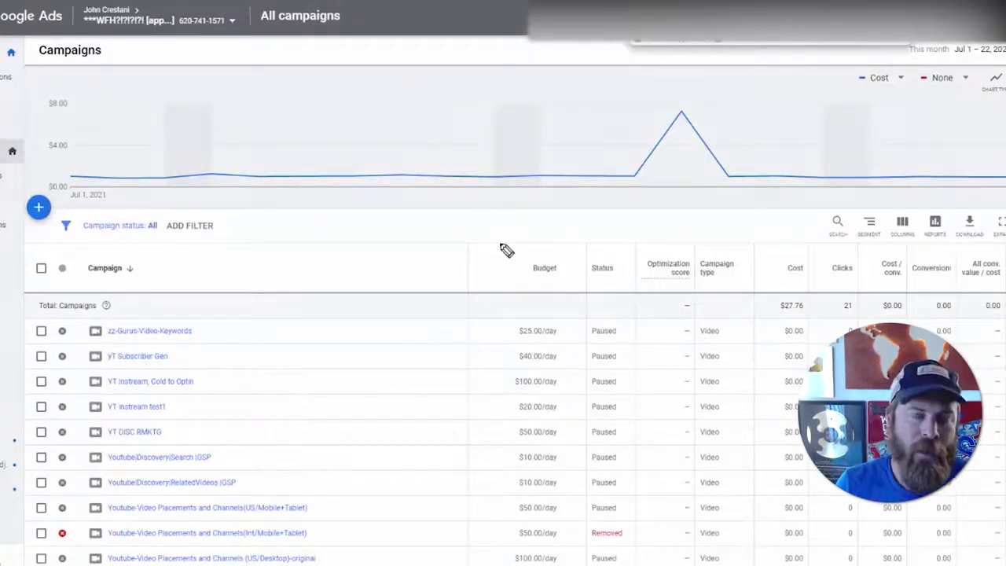
Step: Point out the blue + button with pink marks, then choose New campaign from it
{"action": "mouse_move", "coordinate": [61, 190]}
{"action": "left_mouse_down"}
{"action": "mouse_move", "coordinate": [16, 232]}
{"action": "mouse_move", "coordinate": [69, 197]}
{"action": "mouse_move", "coordinate": [39, 240]}
{"action": "mouse_move", "coordinate": [6, 224]}
{"action": "mouse_move", "coordinate": [82, 197]}
{"action": "mouse_move", "coordinate": [32, 232]}
{"action": "mouse_move", "coordinate": [72, 198]}
{"action": "mouse_move", "coordinate": [14, 189]}
{"action": "left_mouse_up"}
{"action": "mouse_move", "coordinate": [576, 232]}
{"action": "left_mouse_down"}
{"action": "mouse_move", "coordinate": [333, 217]}
{"action": "mouse_move", "coordinate": [113, 223]}
{"action": "mouse_move", "coordinate": [157, 197]}
{"action": "mouse_move", "coordinate": [110, 220]}
{"action": "mouse_move", "coordinate": [142, 193]}
{"action": "mouse_move", "coordinate": [132, 234]}
{"action": "left_mouse_up"}
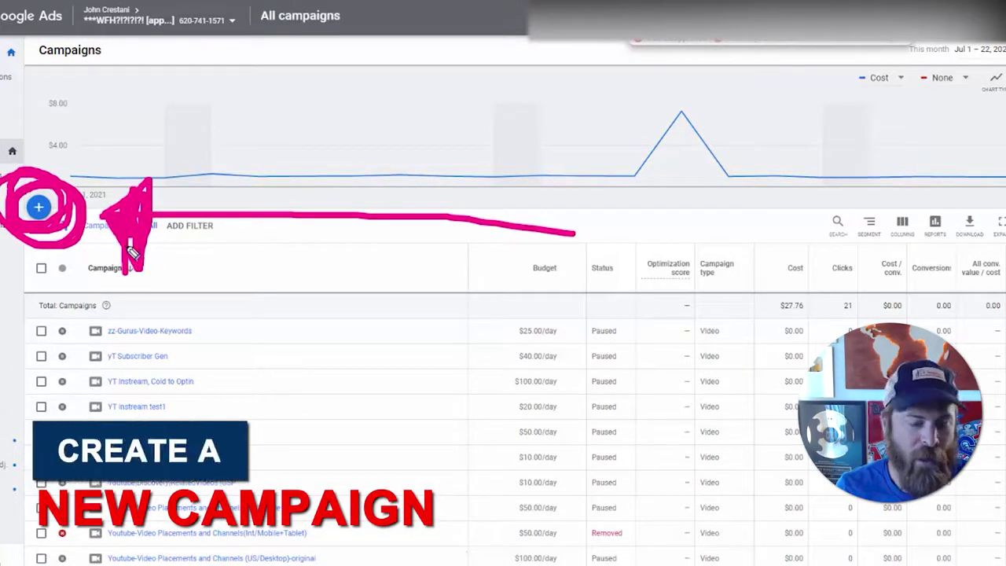
{"action": "key", "text": "Escape"}
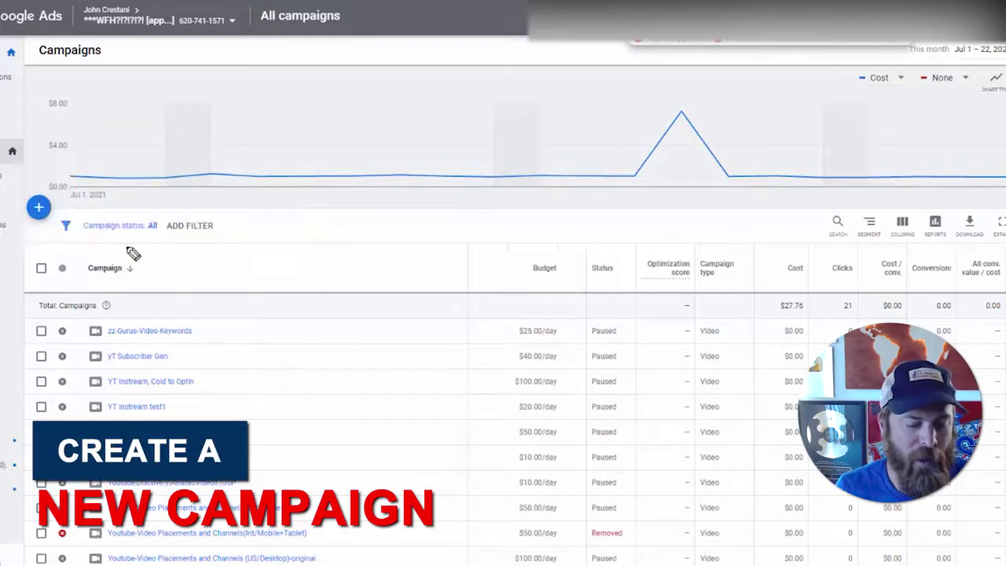
{"action": "left_click", "coordinate": [37, 209]}
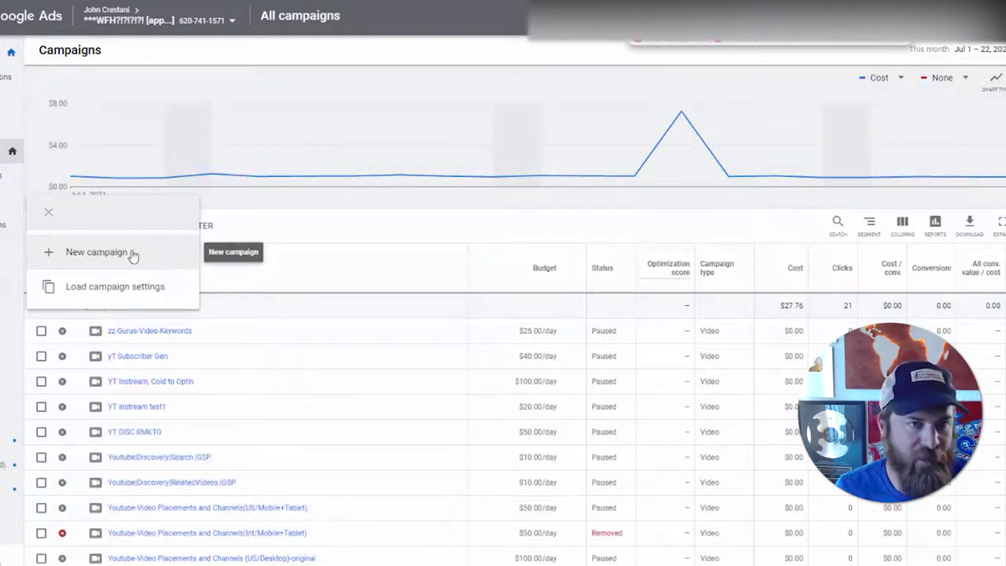
{"action": "left_click", "coordinate": [140, 254]}
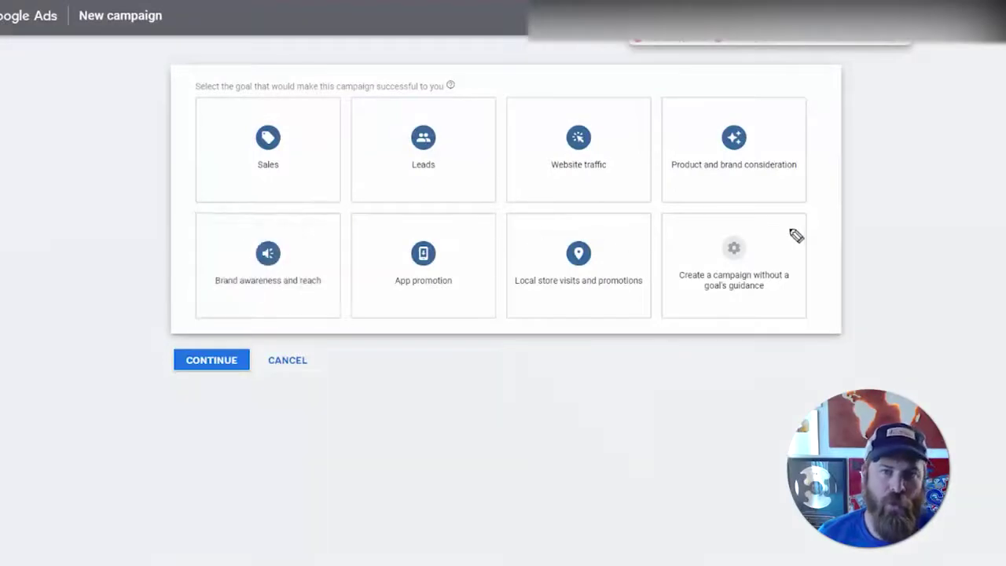
Step: Highlight and select 'Create a campaign without a goal's guidance'
{"action": "mouse_move", "coordinate": [822, 218]}
{"action": "left_mouse_down"}
{"action": "mouse_move", "coordinate": [664, 212]}
{"action": "mouse_move", "coordinate": [663, 309]}
{"action": "mouse_move", "coordinate": [768, 334]}
{"action": "mouse_move", "coordinate": [826, 330]}
{"action": "mouse_move", "coordinate": [821, 218]}
{"action": "left_mouse_up"}
{"action": "mouse_move", "coordinate": [989, 249]}
{"action": "left_mouse_down"}
{"action": "mouse_move", "coordinate": [841, 272]}
{"action": "mouse_move", "coordinate": [868, 307]}
{"action": "left_mouse_up"}
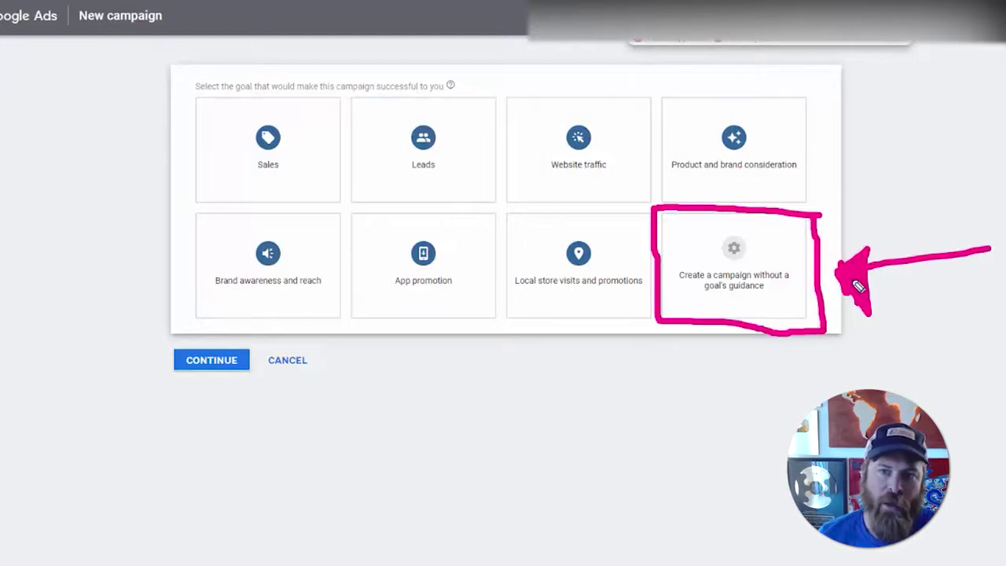
{"action": "mouse_move", "coordinate": [786, 478]}
{"action": "left_mouse_down"}
{"action": "mouse_move", "coordinate": [751, 338]}
{"action": "mouse_move", "coordinate": [781, 370]}
{"action": "mouse_move", "coordinate": [737, 386]}
{"action": "mouse_move", "coordinate": [758, 350]}
{"action": "mouse_move", "coordinate": [778, 369]}
{"action": "mouse_move", "coordinate": [745, 387]}
{"action": "left_mouse_up"}
{"action": "key", "text": "e"}
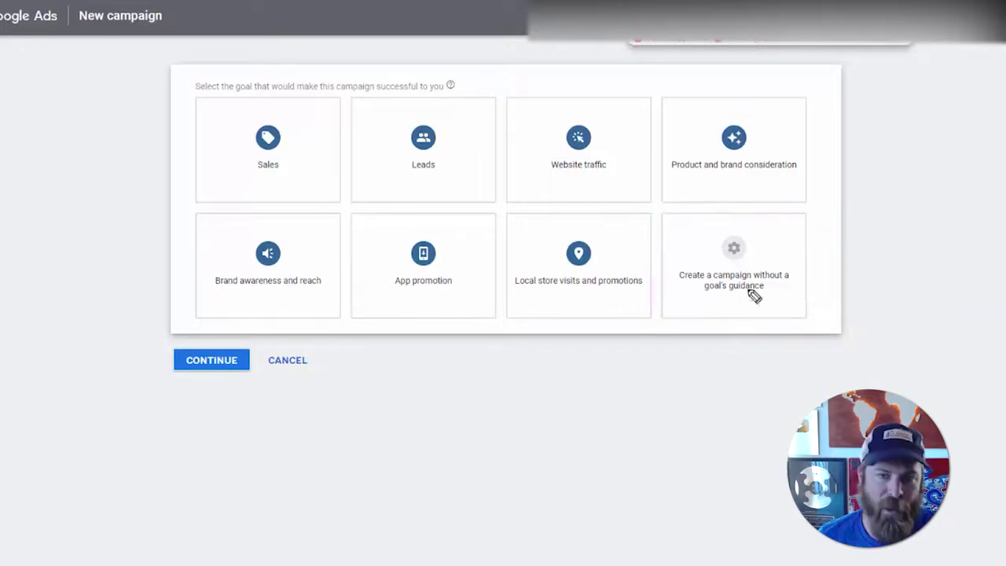
{"action": "left_click", "coordinate": [754, 266]}
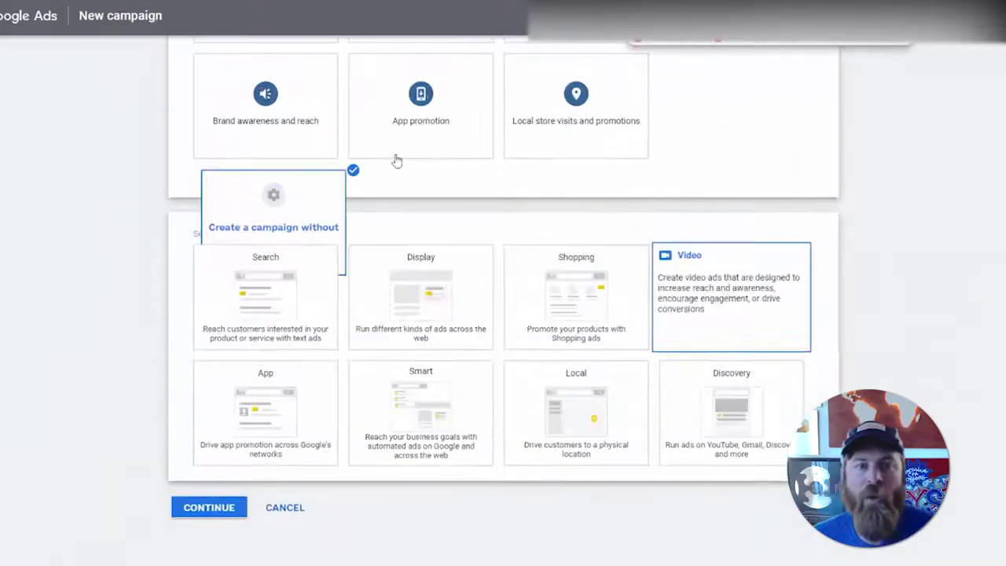
Step: Mark the Search and Display campaign type cards in pink
{"action": "scroll", "coordinate": [464, 214], "scroll_direction": "up", "scroll_amount": 2}
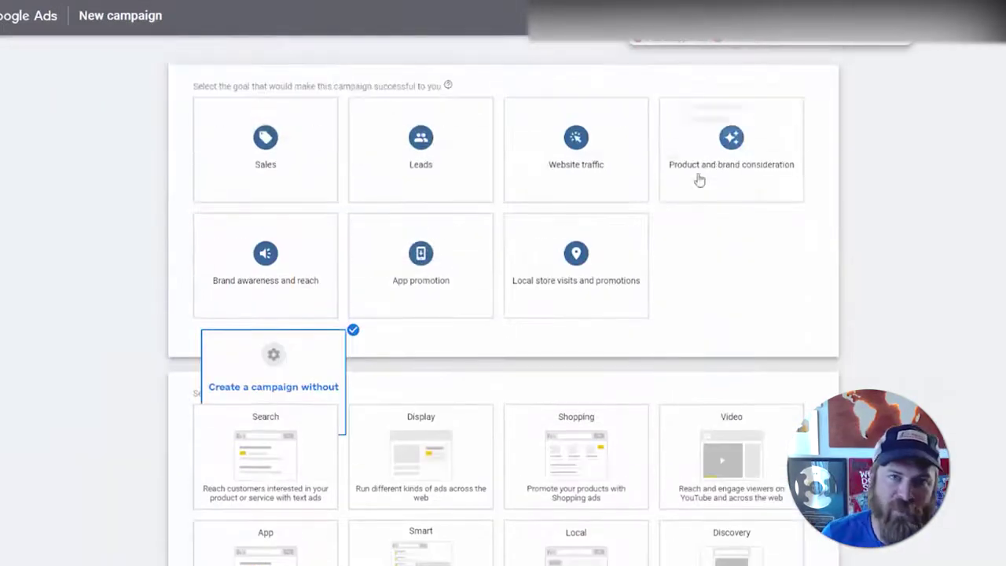
{"action": "scroll", "coordinate": [480, 377], "scroll_direction": "down", "scroll_amount": 2}
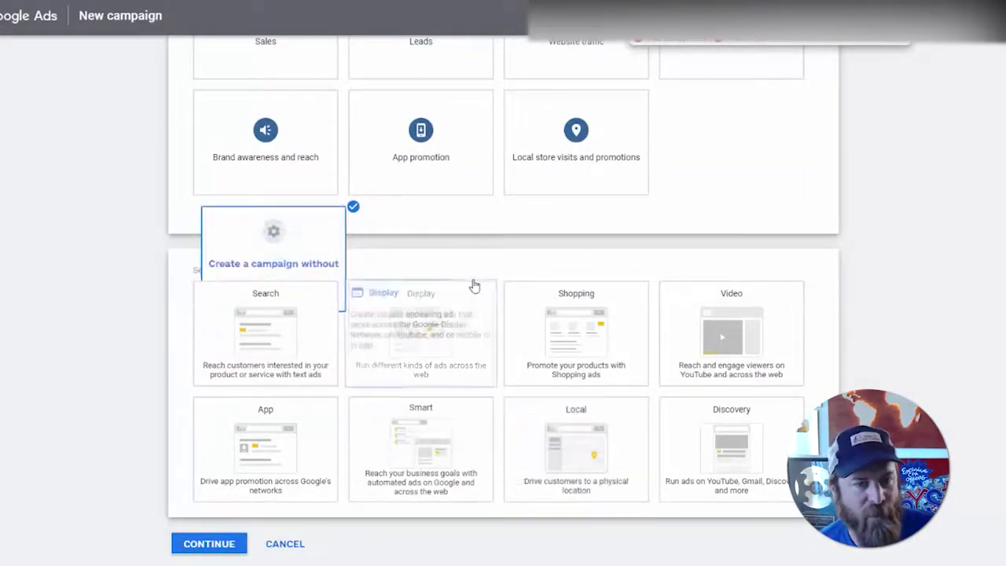
{"action": "mouse_move", "coordinate": [495, 275]}
{"action": "left_mouse_down"}
{"action": "mouse_move", "coordinate": [496, 382]}
{"action": "mouse_move", "coordinate": [370, 394]}
{"action": "mouse_move", "coordinate": [349, 281]}
{"action": "mouse_move", "coordinate": [209, 283]}
{"action": "mouse_move", "coordinate": [228, 389]}
{"action": "mouse_move", "coordinate": [354, 283]}
{"action": "left_mouse_up"}
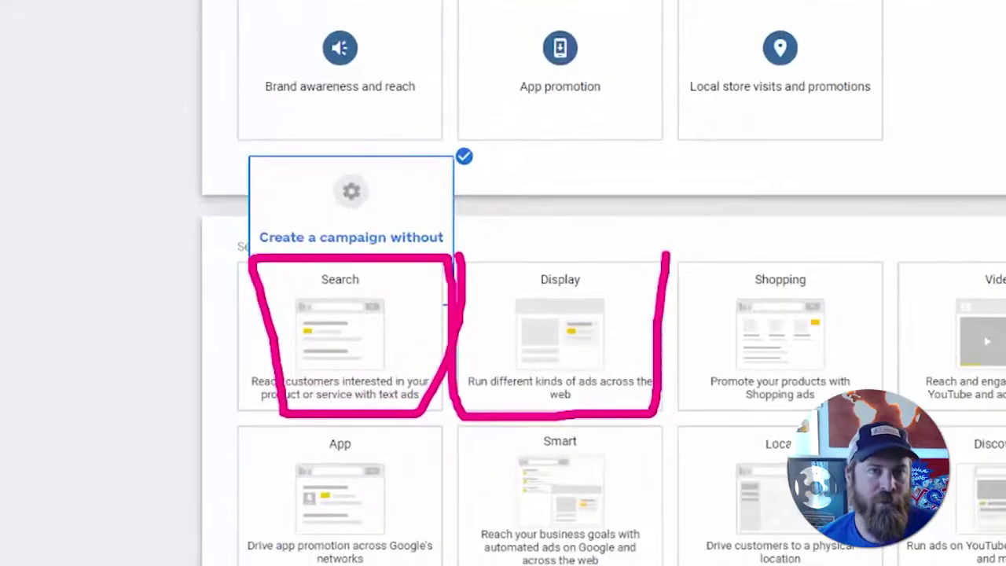
{"action": "key", "text": "Escape"}
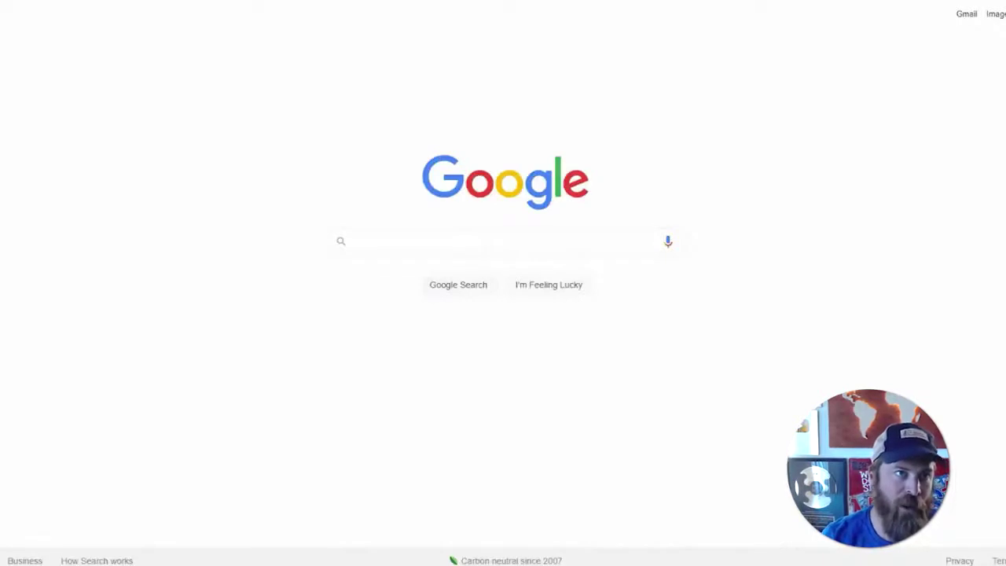
Step: Search Google for 'plumbers malibu' and highlight the sponsored plumber listings
{"action": "left_click", "coordinate": [477, 234]}
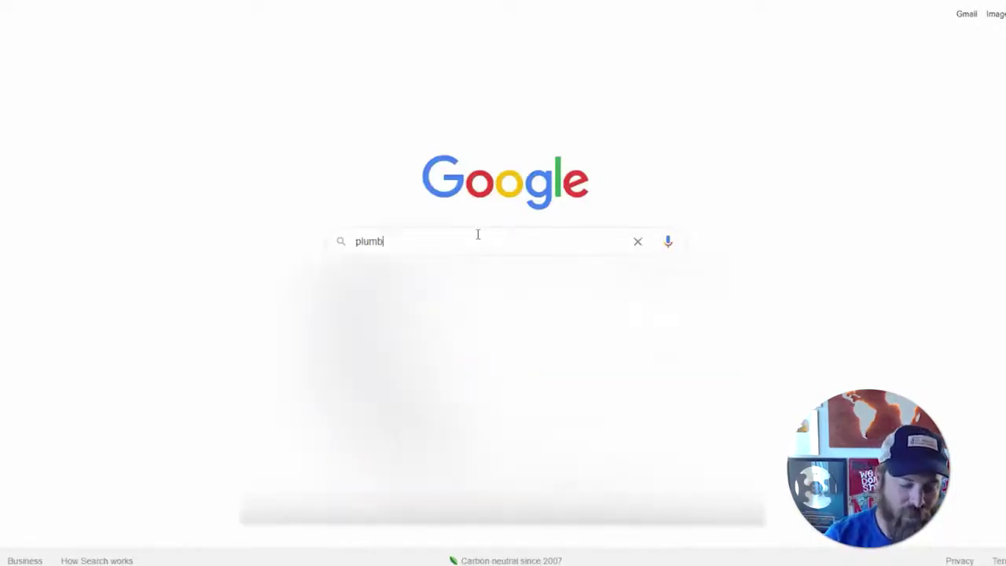
{"action": "type", "text": "plumbers malibu"}
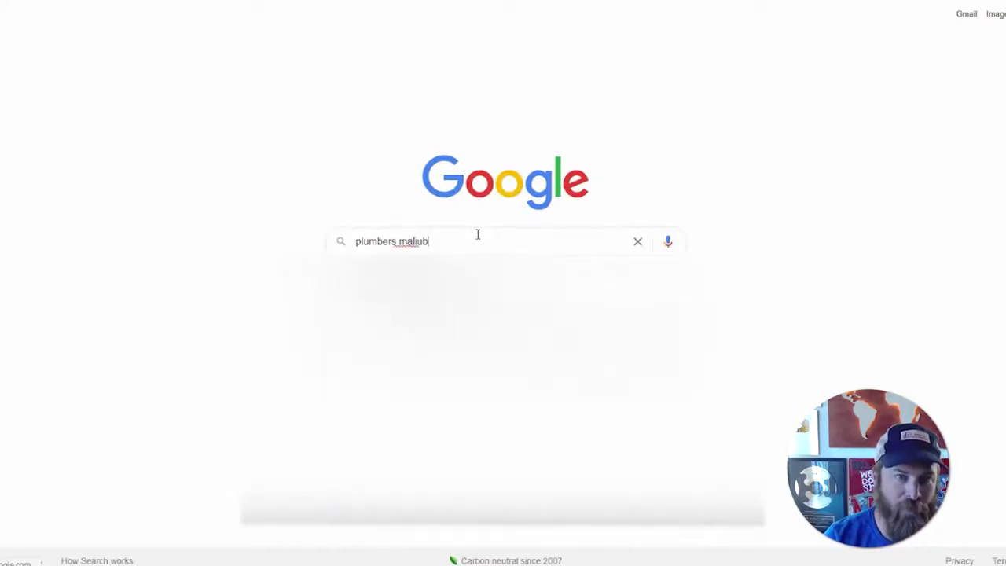
{"action": "key", "text": "Return"}
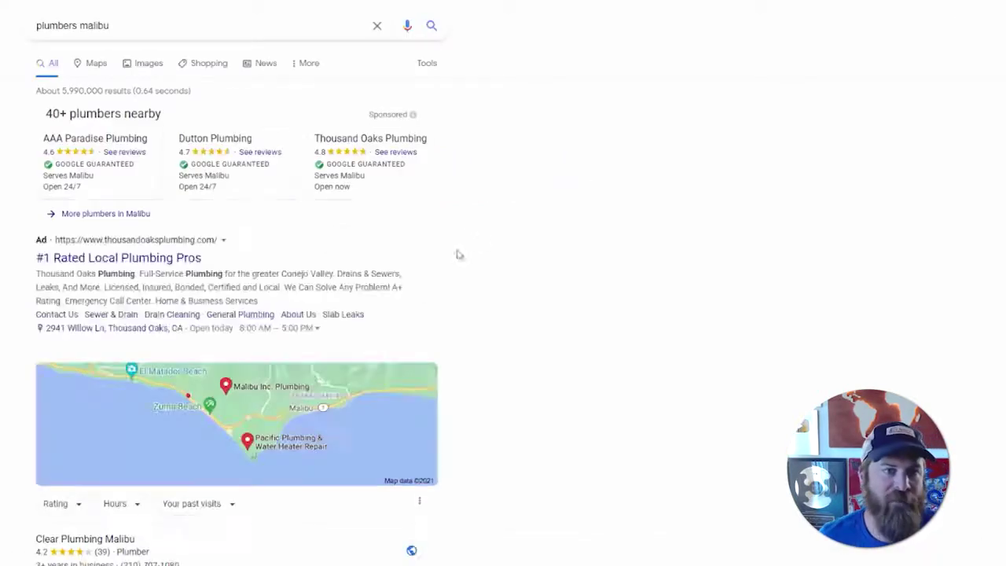
{"action": "left_click_drag", "start_coordinate": [20, 124], "coordinate": [422, 175]}
{"action": "left_click", "coordinate": [396, 200]}
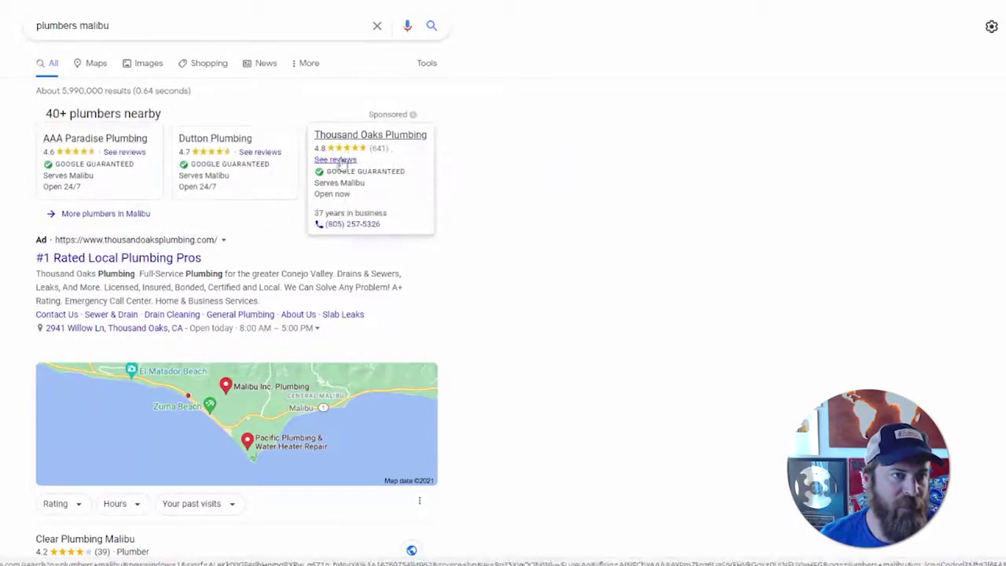
{"action": "scroll", "coordinate": [72, 272], "scroll_direction": "down", "scroll_amount": 5}
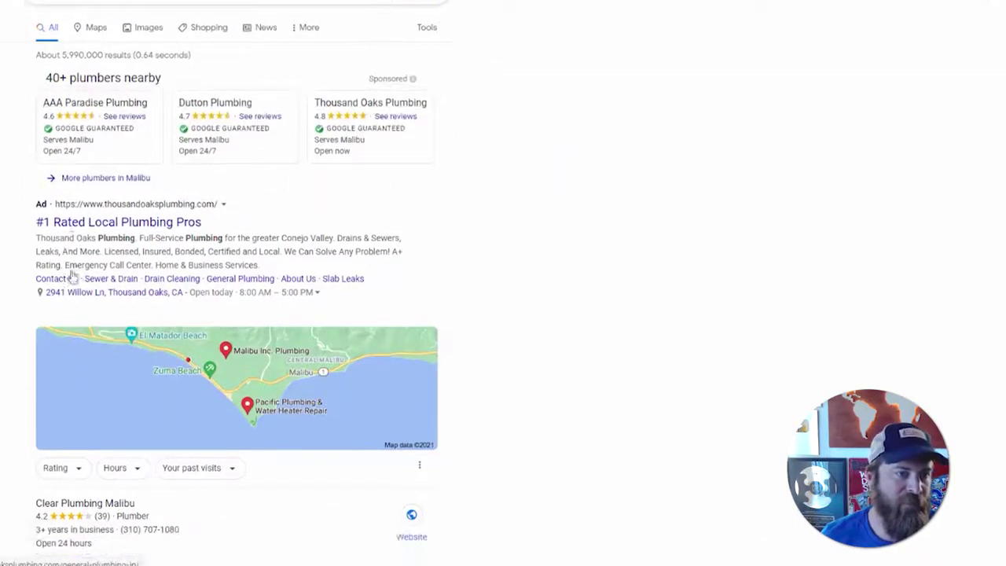
{"action": "scroll", "coordinate": [31, 157], "scroll_direction": "up", "scroll_amount": 2}
Step: Highlight the Thousand Oaks Plumbing ad, browse the local plumbing results, then return
{"action": "left_click_drag", "start_coordinate": [25, 75], "coordinate": [757, 197]}
{"action": "left_click", "coordinate": [429, 425]}
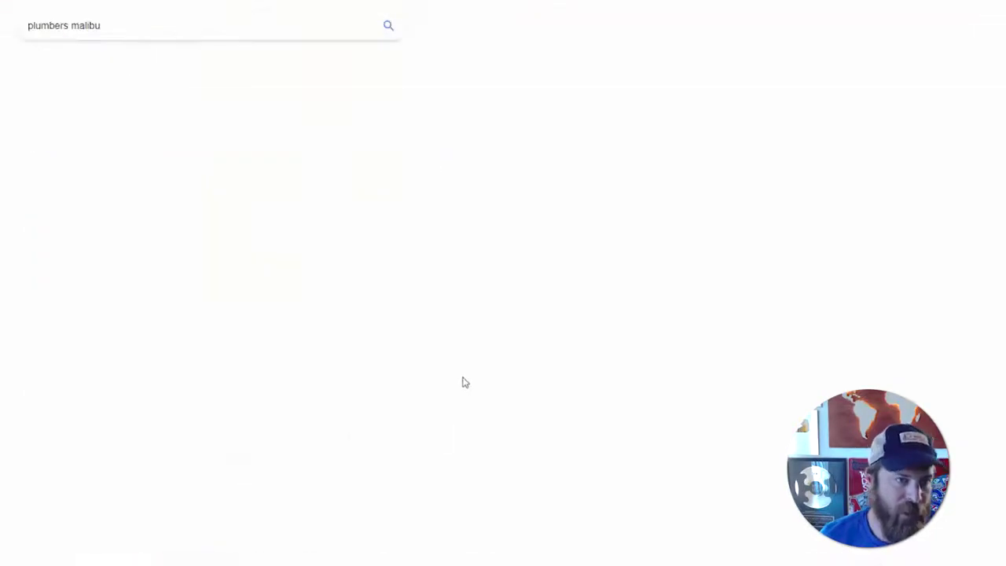
{"action": "scroll", "coordinate": [57, 348], "scroll_direction": "down", "scroll_amount": 3}
{"action": "scroll", "coordinate": [57, 348], "scroll_direction": "down", "scroll_amount": 5}
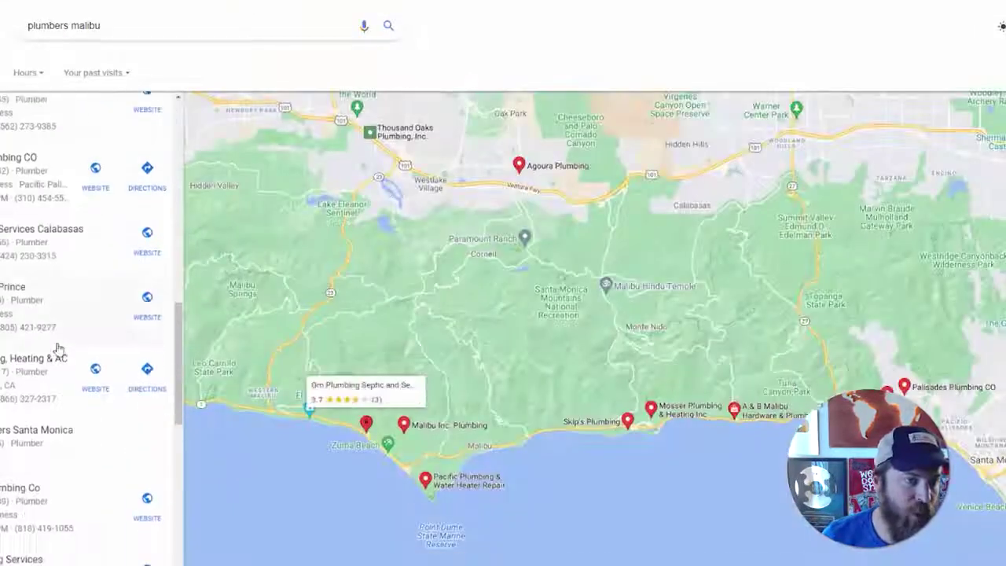
{"action": "scroll", "coordinate": [57, 348], "scroll_direction": "up", "scroll_amount": 3}
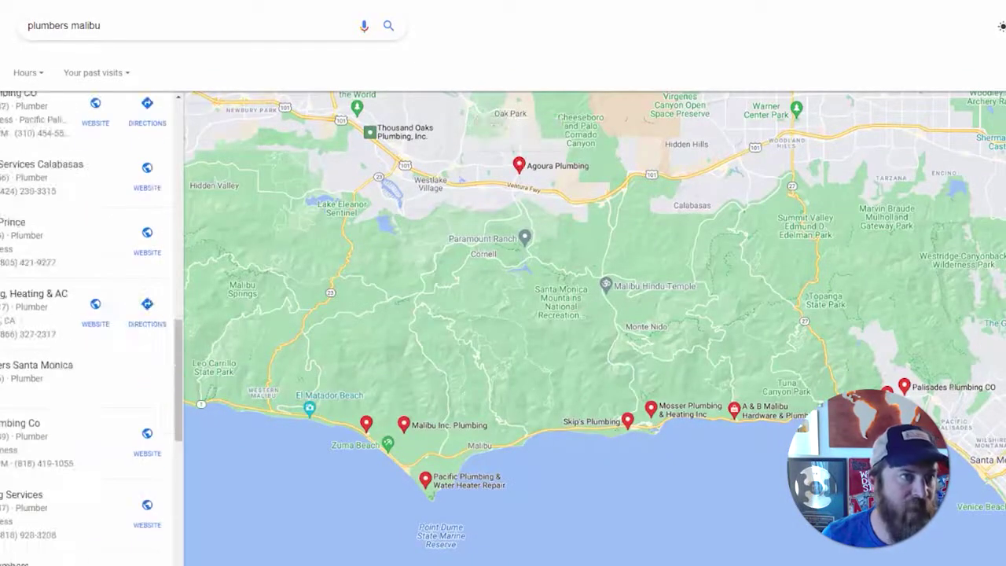
{"action": "key", "text": "alt+Left"}
{"action": "scroll", "coordinate": [370, 187], "scroll_direction": "up", "scroll_amount": 3}
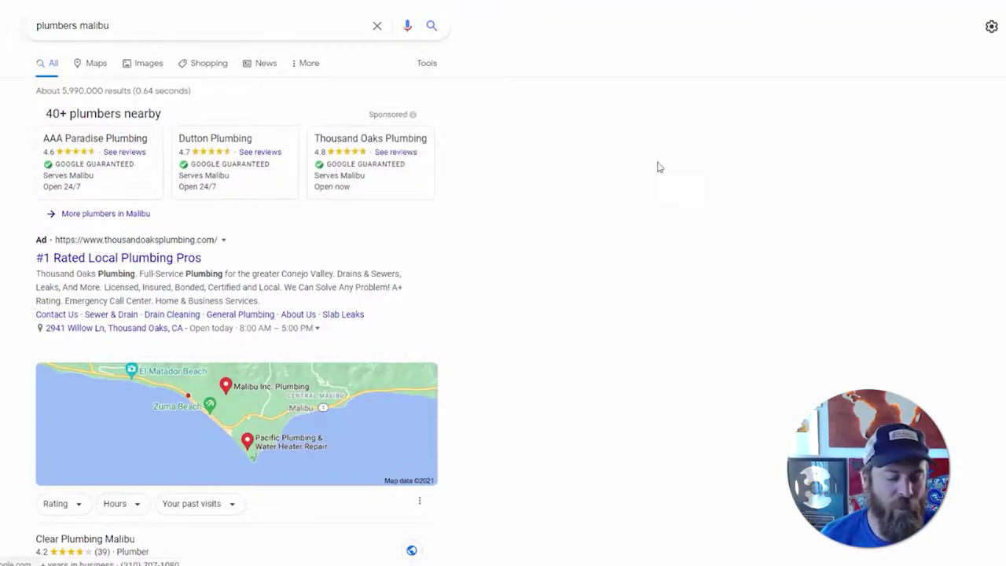
Step: Sketch a sales funnel, box the local plumbers pack, and draw a stick figure
{"action": "left_click_drag", "start_coordinate": [570, 86], "coordinate": [702, 338]}
{"action": "mouse_move", "coordinate": [929, 67]}
{"action": "left_mouse_down"}
{"action": "mouse_move", "coordinate": [817, 280]}
{"action": "mouse_move", "coordinate": [771, 346]}
{"action": "mouse_move", "coordinate": [726, 346]}
{"action": "mouse_move", "coordinate": [751, 348]}
{"action": "left_mouse_up"}
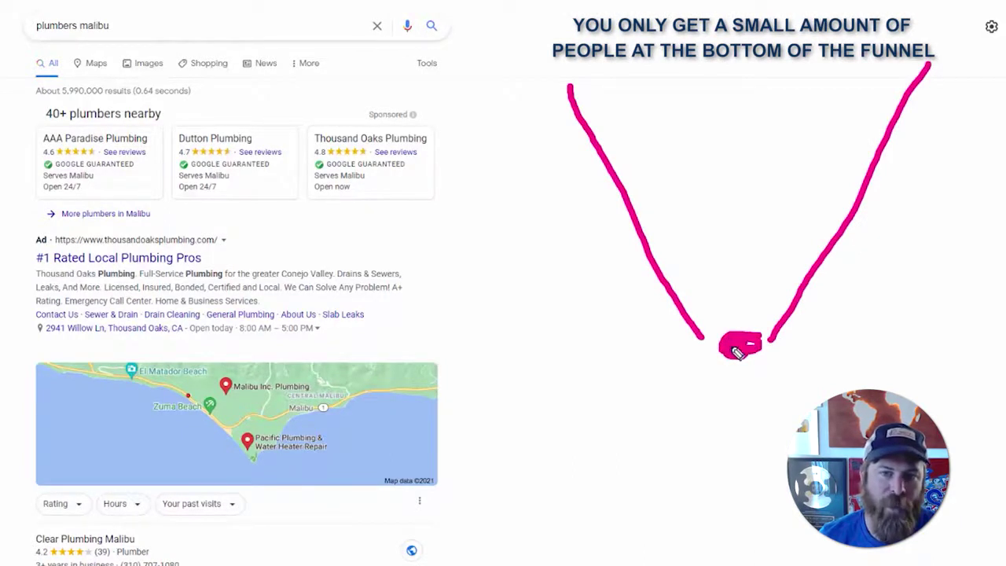
{"action": "mouse_move", "coordinate": [2, 95]}
{"action": "left_mouse_down"}
{"action": "mouse_move", "coordinate": [423, 95]}
{"action": "mouse_move", "coordinate": [449, 225]}
{"action": "mouse_move", "coordinate": [152, 243]}
{"action": "mouse_move", "coordinate": [14, 238]}
{"action": "left_mouse_up"}
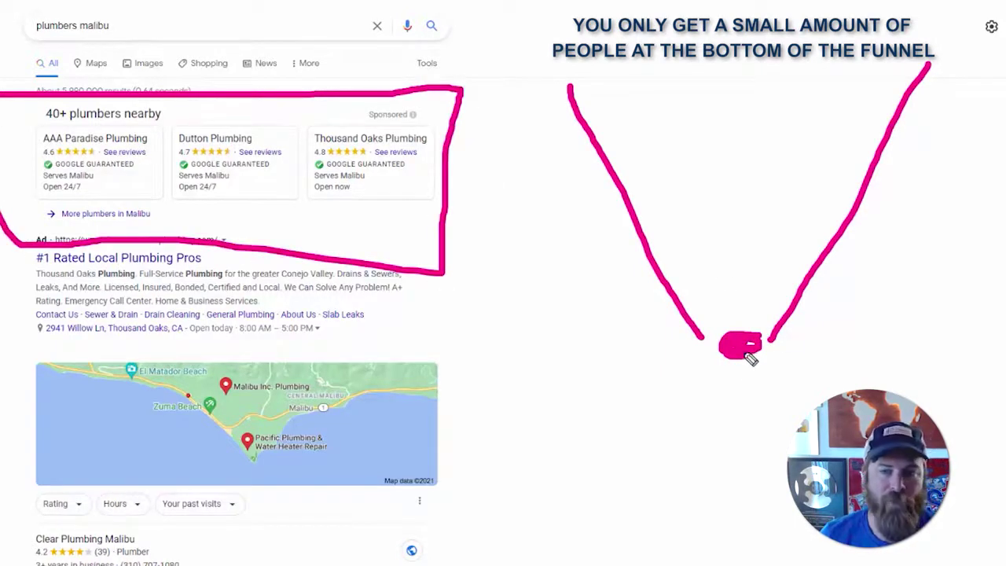
{"action": "mouse_move", "coordinate": [625, 527]}
{"action": "left_mouse_down"}
{"action": "mouse_move", "coordinate": [651, 498]}
{"action": "mouse_move", "coordinate": [650, 456]}
{"action": "mouse_move", "coordinate": [667, 476]}
{"action": "left_mouse_up"}
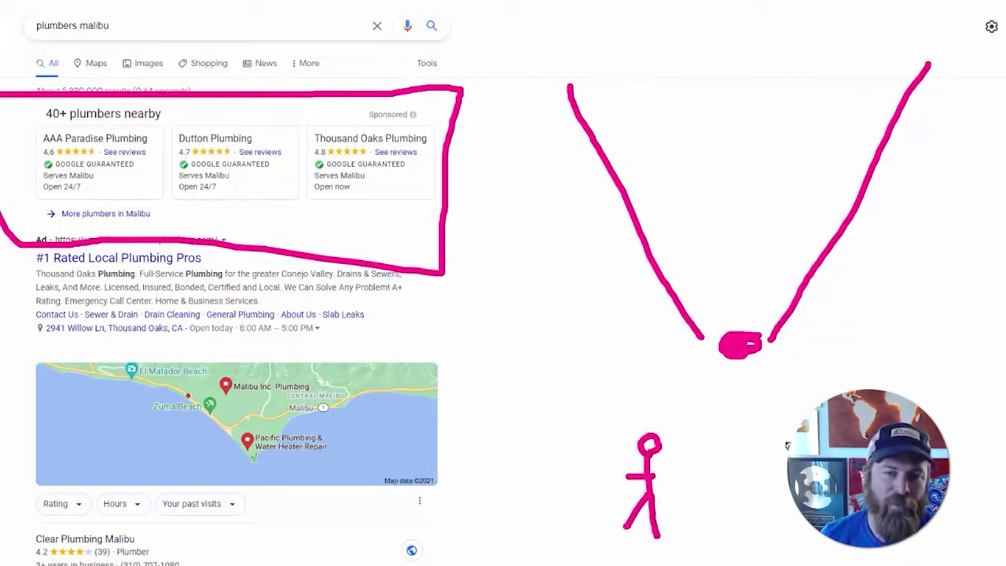
Step: Add dollar signs beside the funnel and underline the AAA Paradise, Dutton and Thousand Oaks listings
{"action": "mouse_move", "coordinate": [867, 320]}
{"action": "left_mouse_down"}
{"action": "mouse_move", "coordinate": [820, 375]}
{"action": "mouse_move", "coordinate": [849, 341]}
{"action": "mouse_move", "coordinate": [827, 385]}
{"action": "left_mouse_up"}
{"action": "mouse_move", "coordinate": [888, 328]}
{"action": "left_mouse_down"}
{"action": "mouse_move", "coordinate": [894, 360]}
{"action": "mouse_move", "coordinate": [867, 371]}
{"action": "left_mouse_up"}
{"action": "left_click_drag", "start_coordinate": [877, 318], "coordinate": [872, 370]}
{"action": "mouse_move", "coordinate": [942, 325]}
{"action": "left_mouse_down"}
{"action": "mouse_move", "coordinate": [927, 330]}
{"action": "mouse_move", "coordinate": [921, 373]}
{"action": "mouse_move", "coordinate": [924, 302]}
{"action": "left_mouse_up"}
{"action": "mouse_move", "coordinate": [989, 330]}
{"action": "left_mouse_down"}
{"action": "mouse_move", "coordinate": [975, 382]}
{"action": "mouse_move", "coordinate": [952, 385]}
{"action": "left_mouse_up"}
{"action": "left_click_drag", "start_coordinate": [984, 307], "coordinate": [973, 390]}
{"action": "left_click_drag", "start_coordinate": [1004, 330], "coordinate": [996, 349]}
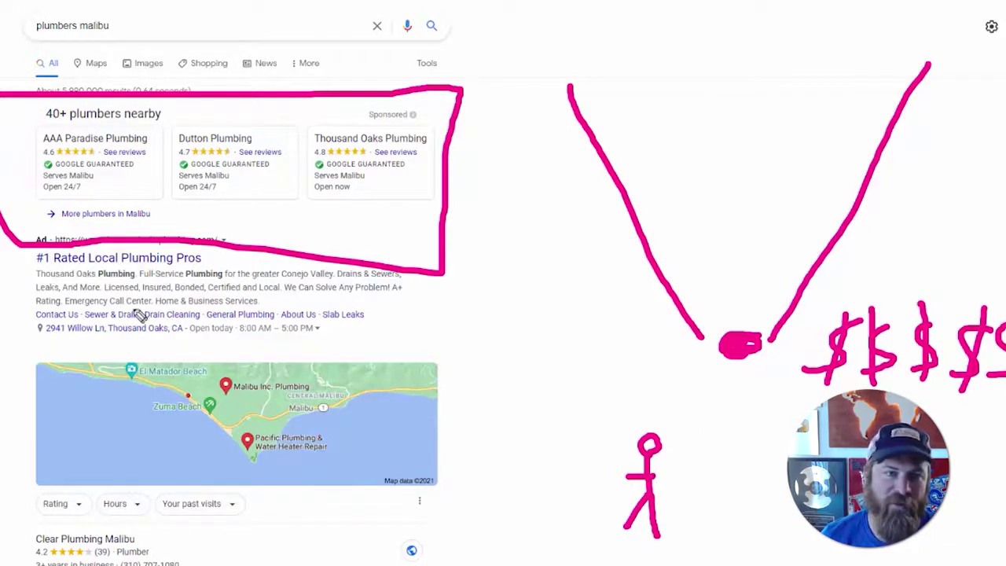
{"action": "left_click_drag", "start_coordinate": [39, 158], "coordinate": [364, 175]}
{"action": "left_click_drag", "start_coordinate": [310, 148], "coordinate": [443, 146]}
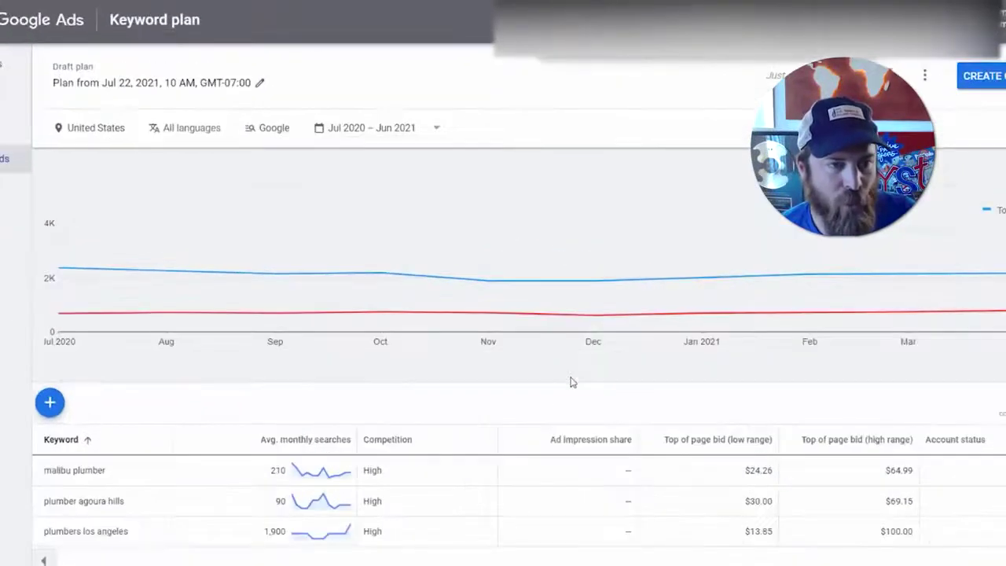
Step: Underline the three plumber keywords and circle the $13.85 and $100.00 bids
{"action": "scroll", "coordinate": [330, 362], "scroll_direction": "down", "scroll_amount": 1}
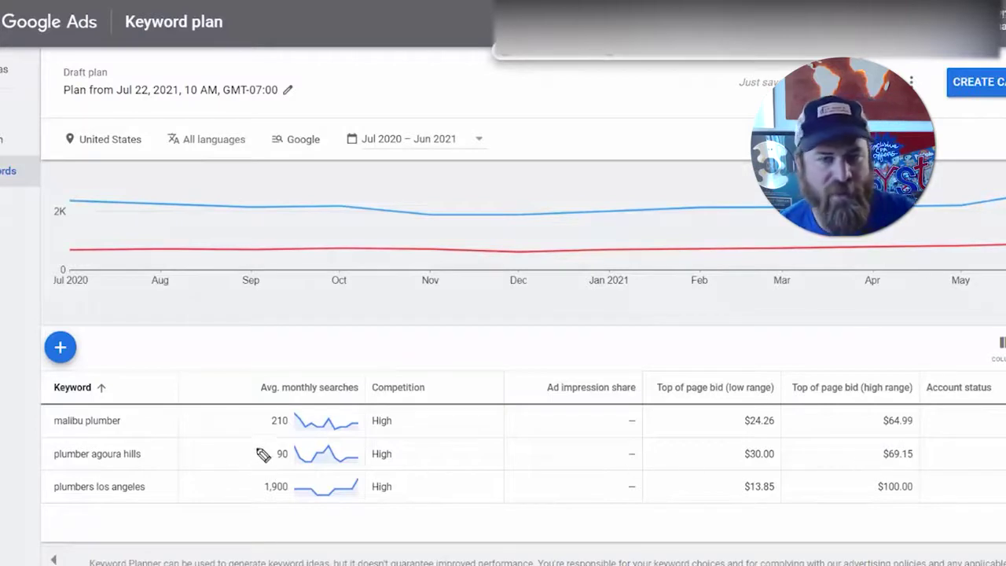
{"action": "left_click_drag", "start_coordinate": [41, 434], "coordinate": [176, 442]}
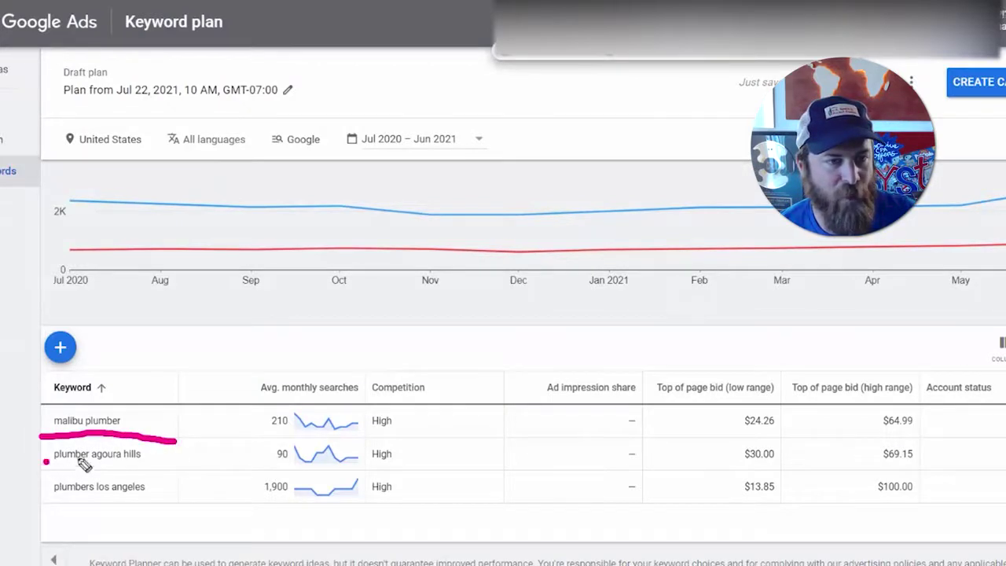
{"action": "left_click_drag", "start_coordinate": [45, 458], "coordinate": [160, 455]}
{"action": "left_click_drag", "start_coordinate": [26, 501], "coordinate": [133, 504]}
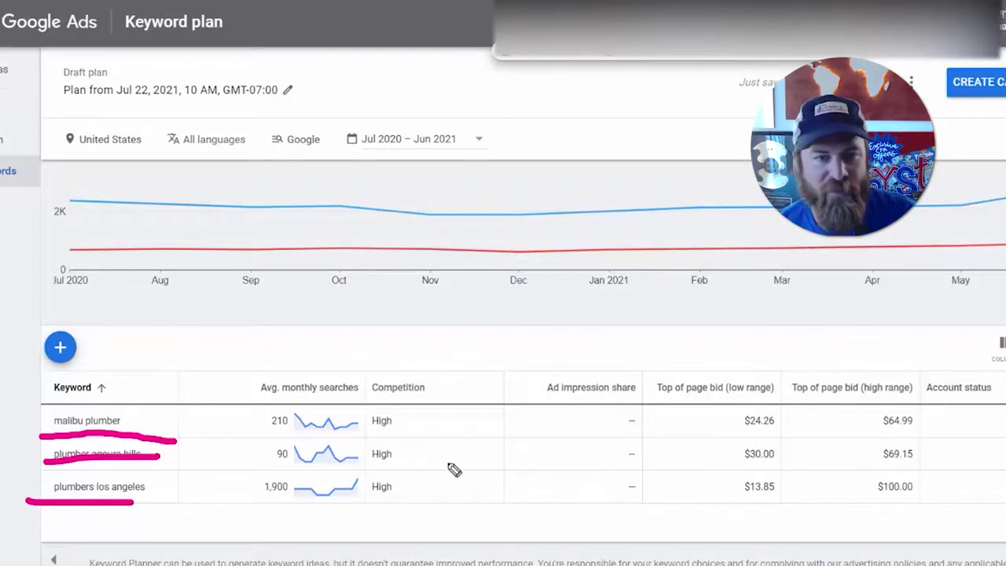
{"action": "mouse_move", "coordinate": [102, 472]}
{"action": "left_mouse_down"}
{"action": "mouse_move", "coordinate": [27, 484]}
{"action": "mouse_move", "coordinate": [149, 474]}
{"action": "left_mouse_up"}
{"action": "mouse_move", "coordinate": [755, 513]}
{"action": "left_mouse_down"}
{"action": "mouse_move", "coordinate": [739, 464]}
{"action": "mouse_move", "coordinate": [752, 512]}
{"action": "left_mouse_up"}
{"action": "mouse_move", "coordinate": [928, 475]}
{"action": "left_mouse_down"}
{"action": "mouse_move", "coordinate": [888, 519]}
{"action": "mouse_move", "coordinate": [924, 485]}
{"action": "left_mouse_up"}
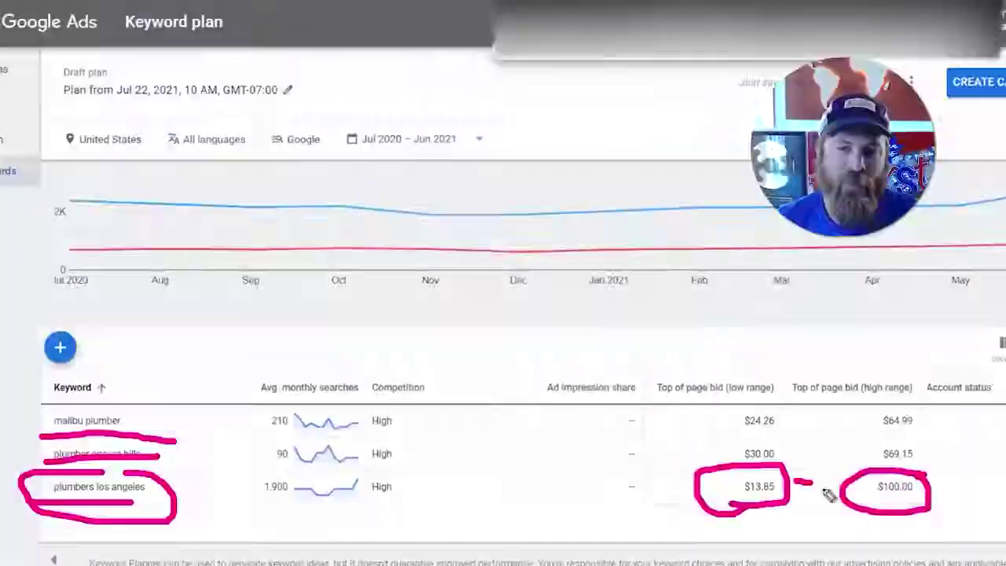
Step: Write a circled 1 and an underlined '10,000 VIEW' note, then clear the annotations
{"action": "mouse_move", "coordinate": [805, 333]}
{"action": "left_mouse_down"}
{"action": "mouse_move", "coordinate": [824, 315]}
{"action": "mouse_move", "coordinate": [822, 384]}
{"action": "mouse_move", "coordinate": [857, 383]}
{"action": "left_mouse_up"}
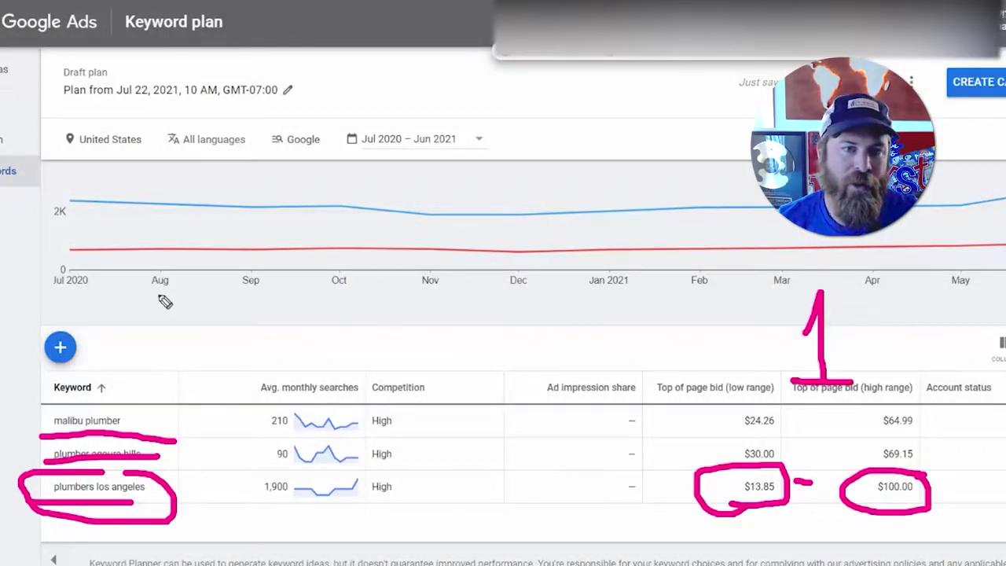
{"action": "left_click_drag", "start_coordinate": [158, 295], "coordinate": [154, 363]}
{"action": "mouse_move", "coordinate": [220, 305]}
{"action": "left_mouse_down"}
{"action": "mouse_move", "coordinate": [247, 319]}
{"action": "mouse_move", "coordinate": [224, 303]}
{"action": "left_mouse_up"}
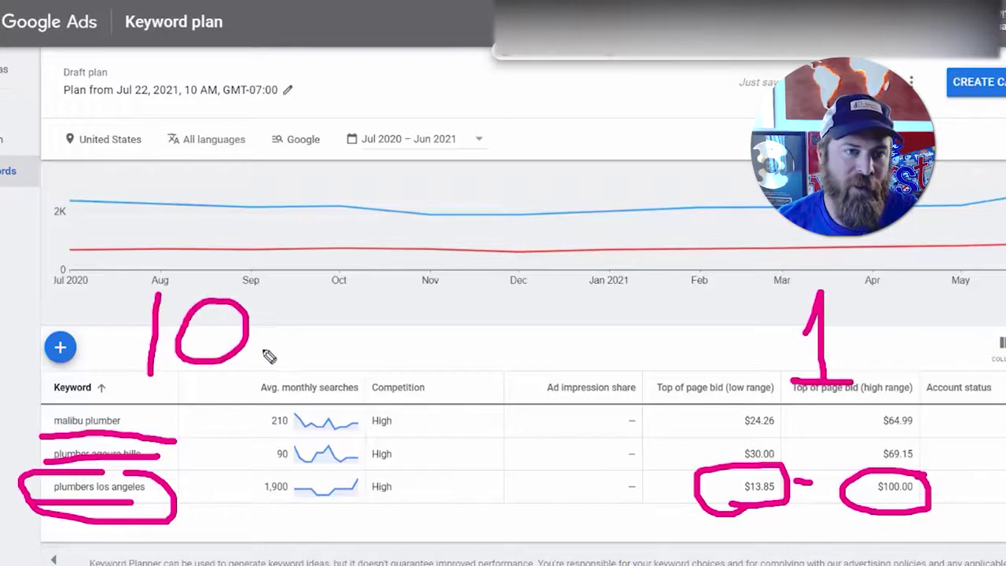
{"action": "left_click_drag", "start_coordinate": [315, 307], "coordinate": [348, 312]}
{"action": "mouse_move", "coordinate": [401, 316]}
{"action": "left_mouse_down"}
{"action": "mouse_move", "coordinate": [482, 322]}
{"action": "mouse_move", "coordinate": [485, 354]}
{"action": "left_mouse_up"}
{"action": "mouse_move", "coordinate": [504, 320]}
{"action": "left_mouse_down"}
{"action": "mouse_move", "coordinate": [500, 354]}
{"action": "mouse_move", "coordinate": [558, 348]}
{"action": "mouse_move", "coordinate": [574, 331]}
{"action": "left_mouse_up"}
{"action": "left_click_drag", "start_coordinate": [146, 384], "coordinate": [639, 387]}
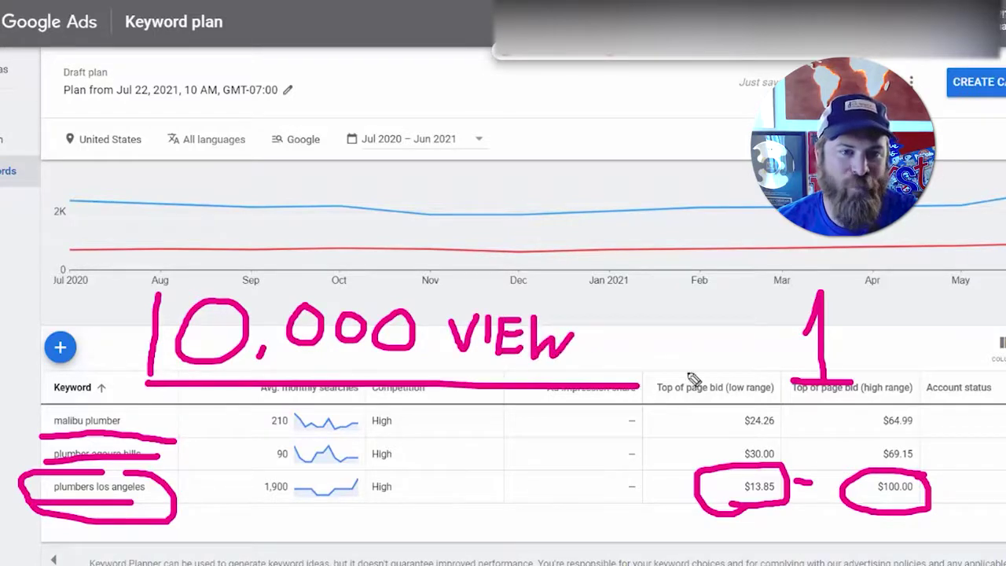
{"action": "mouse_move", "coordinate": [868, 262]}
{"action": "left_mouse_down"}
{"action": "mouse_move", "coordinate": [997, 370]}
{"action": "mouse_move", "coordinate": [920, 197]}
{"action": "left_mouse_up"}
{"action": "key", "text": "Escape"}
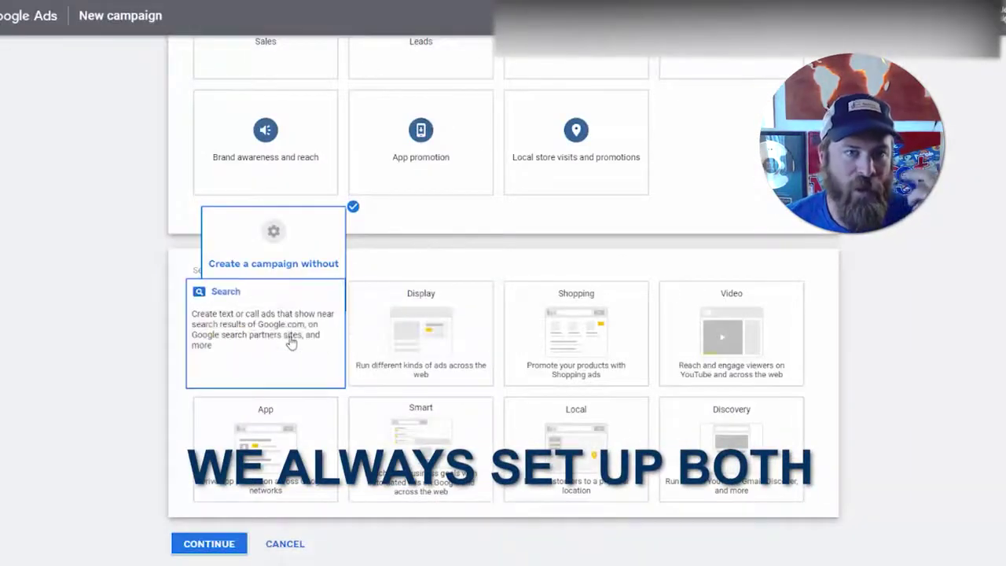
Step: Set Website visits as the campaign result instead of Phone calls
{"action": "scroll", "coordinate": [229, 333], "scroll_direction": "down", "scroll_amount": 1}
{"action": "scroll", "coordinate": [229, 333], "scroll_direction": "down", "scroll_amount": 3}
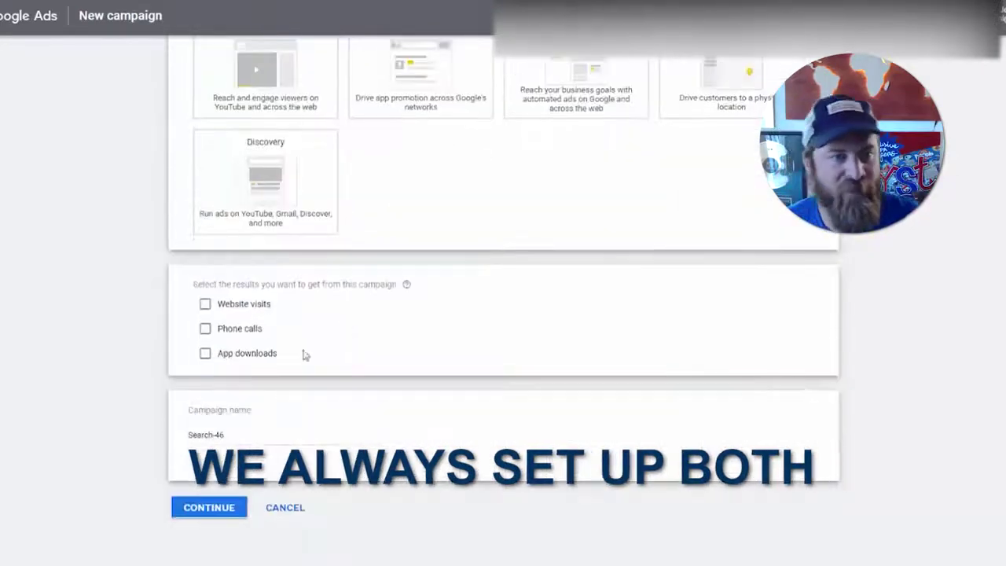
{"action": "left_click", "coordinate": [206, 328]}
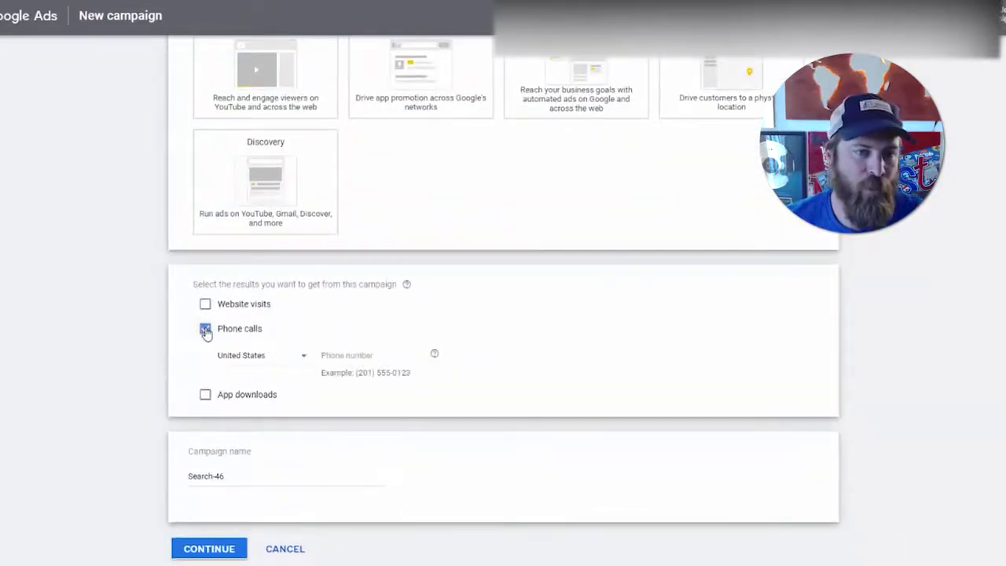
{"action": "left_click", "coordinate": [361, 355]}
{"action": "left_click", "coordinate": [206, 331]}
{"action": "left_click", "coordinate": [207, 306]}
{"action": "left_click", "coordinate": [206, 305]}
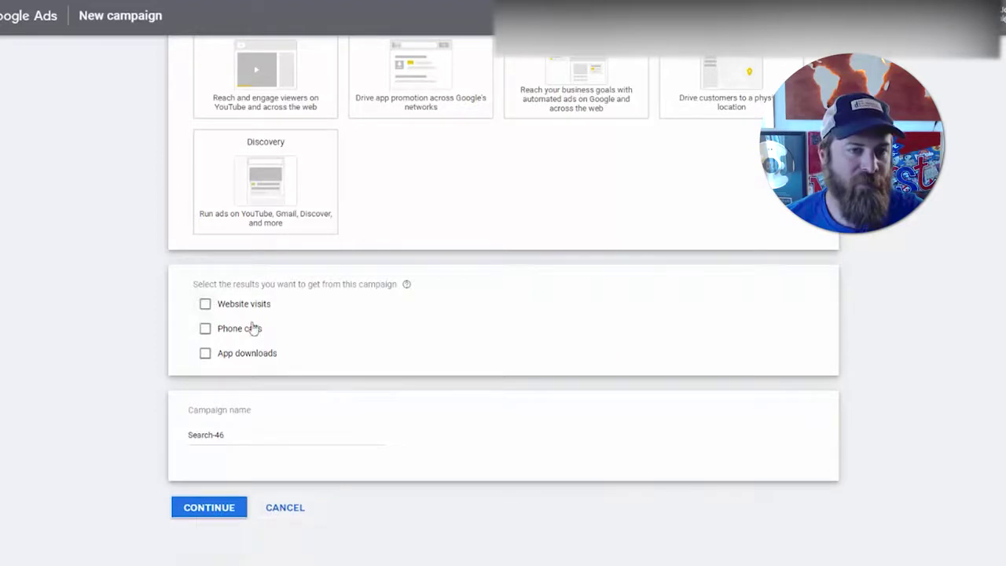
{"action": "left_click", "coordinate": [206, 305]}
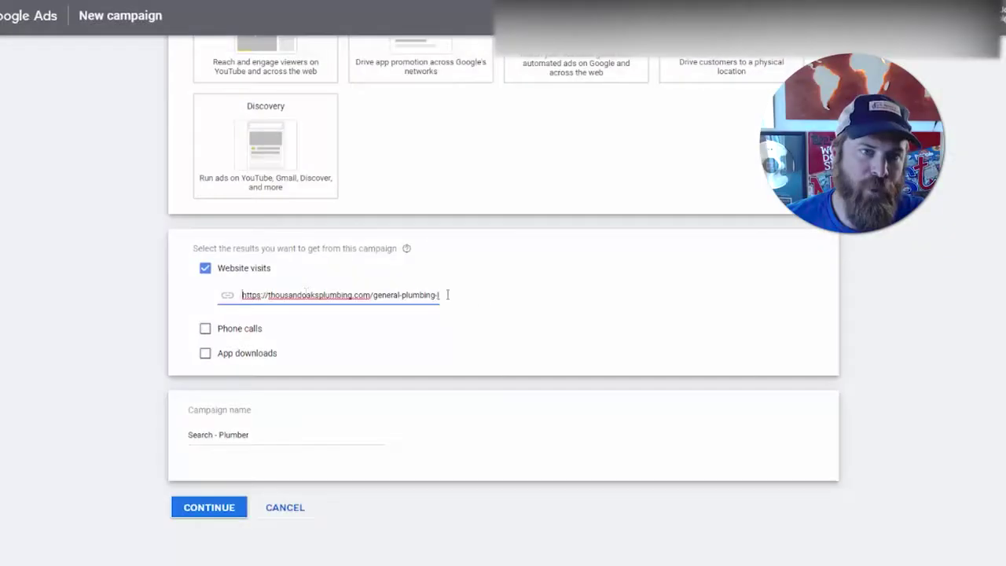
Step: Underline the thousandoaksplumbing.com address, circle the Search - Plumber name, and point to Continue
{"action": "key", "text": "ctrl+a"}
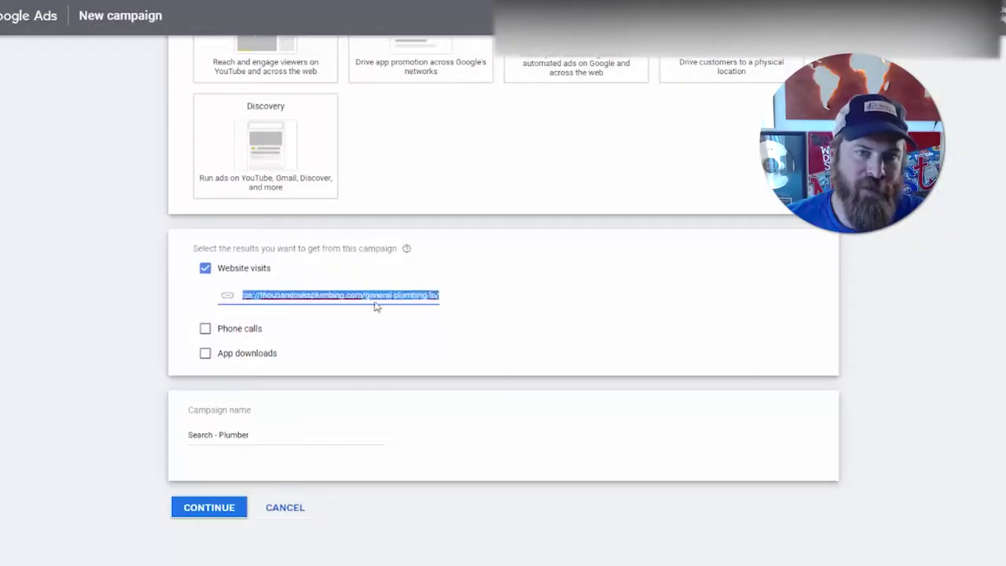
{"action": "left_click", "coordinate": [525, 319]}
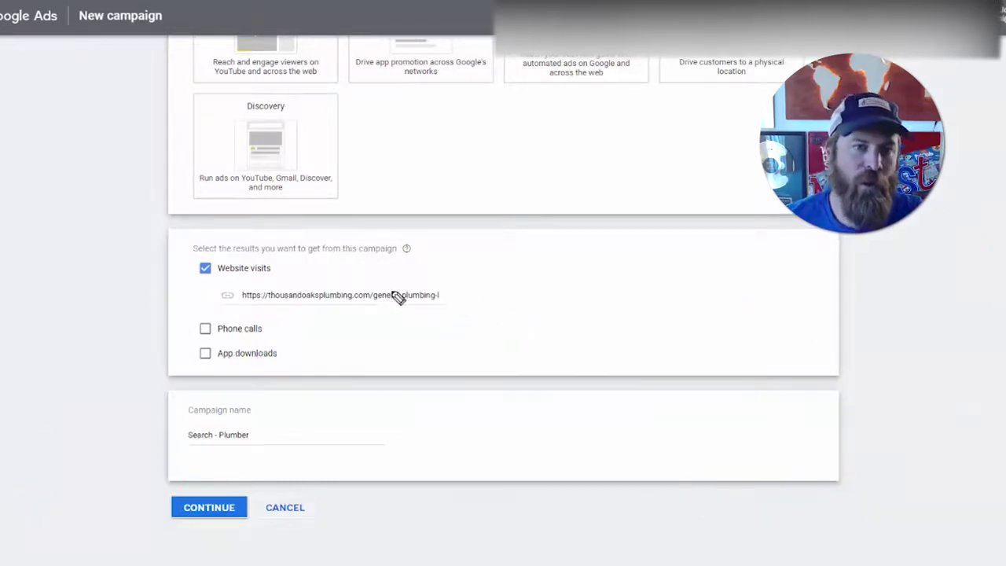
{"action": "left_click_drag", "start_coordinate": [224, 307], "coordinate": [501, 307]}
{"action": "mouse_move", "coordinate": [277, 407]}
{"action": "left_mouse_down"}
{"action": "mouse_move", "coordinate": [141, 439]}
{"action": "mouse_move", "coordinate": [238, 393]}
{"action": "left_mouse_up"}
{"action": "mouse_move", "coordinate": [63, 501]}
{"action": "left_mouse_down"}
{"action": "mouse_move", "coordinate": [179, 497]}
{"action": "mouse_move", "coordinate": [134, 525]}
{"action": "mouse_move", "coordinate": [163, 486]}
{"action": "left_mouse_up"}
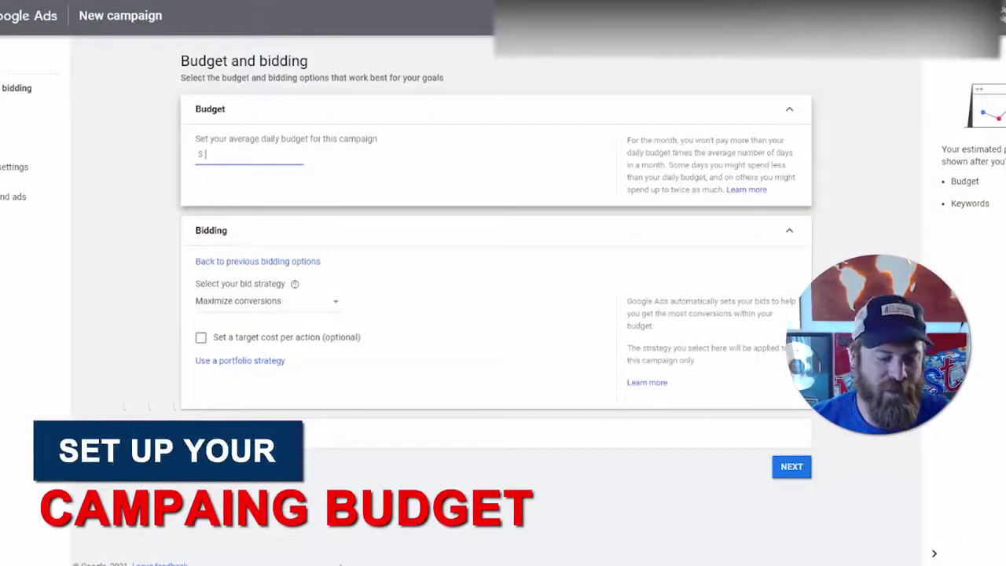
Step: Annotate the budget area with a $250 per month note
{"action": "left_click_drag", "start_coordinate": [512, 120], "coordinate": [551, 180]}
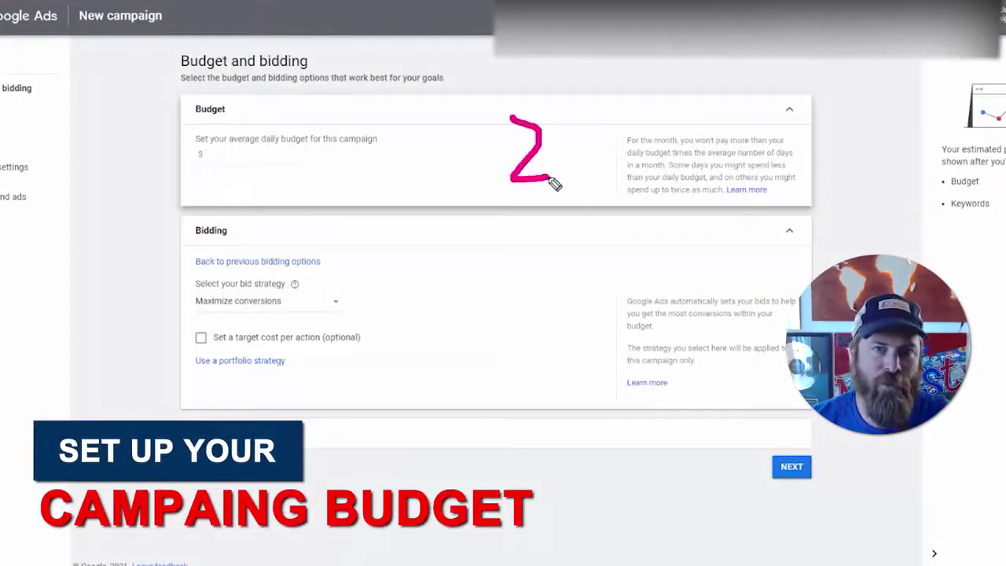
{"action": "left_click_drag", "start_coordinate": [606, 126], "coordinate": [579, 177]}
{"action": "left_click_drag", "start_coordinate": [646, 130], "coordinate": [645, 136]}
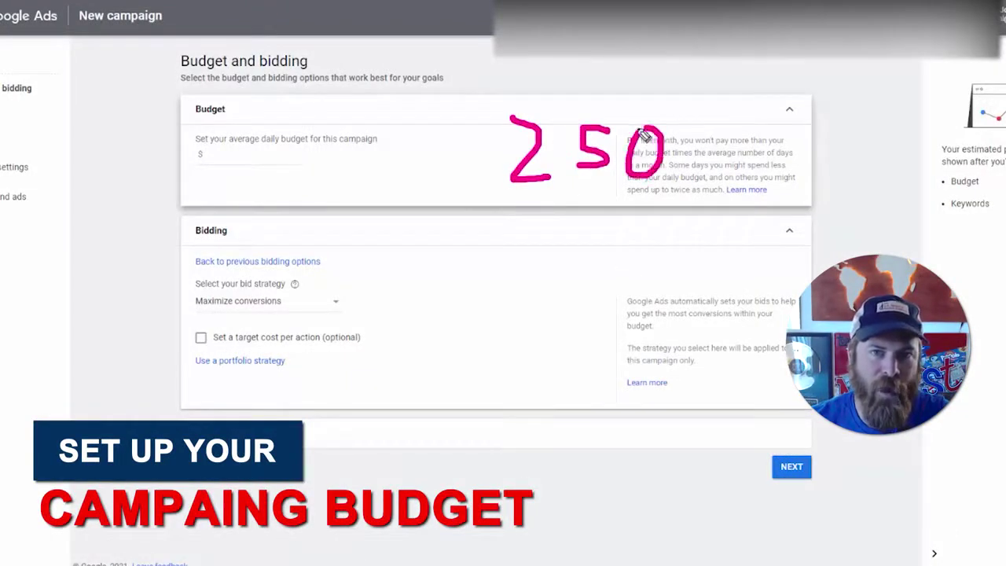
{"action": "mouse_move", "coordinate": [508, 128]}
{"action": "left_mouse_down"}
{"action": "mouse_move", "coordinate": [472, 132]}
{"action": "mouse_move", "coordinate": [454, 177]}
{"action": "left_mouse_up"}
{"action": "left_click_drag", "start_coordinate": [482, 102], "coordinate": [483, 181]}
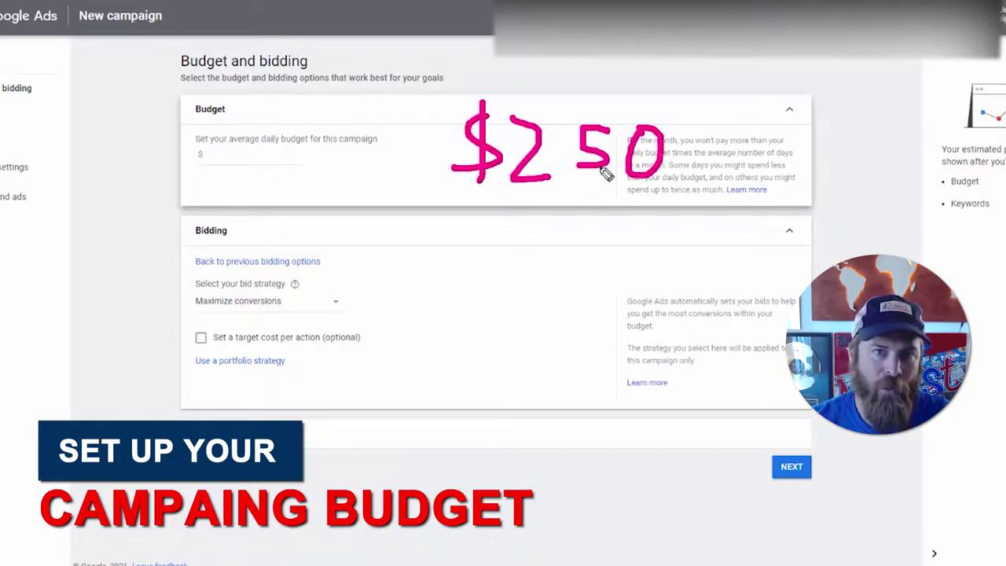
{"action": "left_click_drag", "start_coordinate": [646, 203], "coordinate": [739, 81]}
{"action": "mouse_move", "coordinate": [707, 154]}
{"action": "left_mouse_down"}
{"action": "mouse_move", "coordinate": [710, 164]}
{"action": "mouse_move", "coordinate": [763, 180]}
{"action": "mouse_move", "coordinate": [759, 198]}
{"action": "left_mouse_up"}
{"action": "key", "text": "e"}
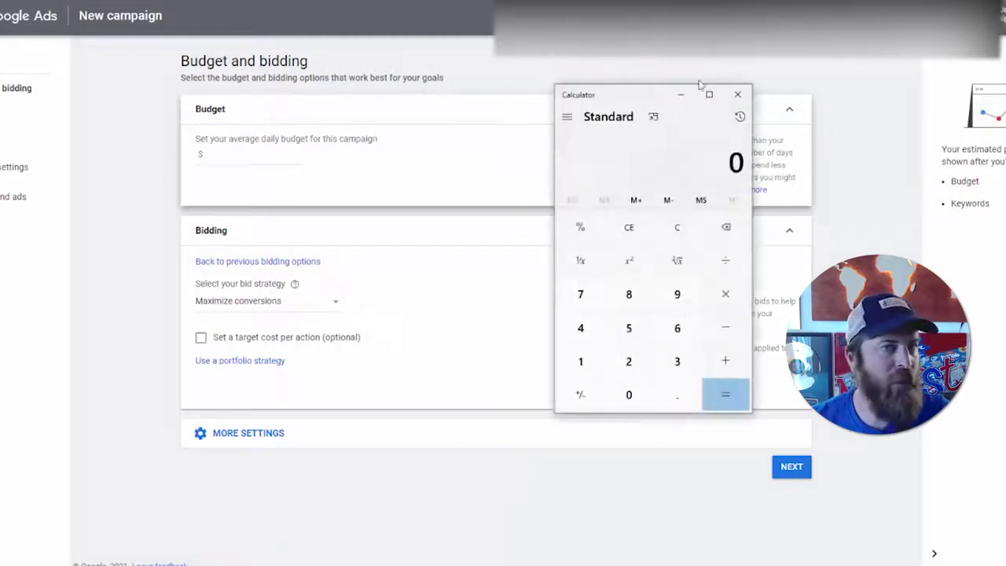
Step: Calculate 250 ÷ 30 ≈ 8.33 and confirm the $8.00 average daily budget
{"action": "left_click_drag", "start_coordinate": [639, 101], "coordinate": [617, 54]}
{"action": "left_click", "coordinate": [610, 318]}
{"action": "left_click", "coordinate": [607, 295]}
{"action": "left_click", "coordinate": [607, 349]}
{"action": "left_click", "coordinate": [704, 213]}
{"action": "left_click", "coordinate": [657, 314]}
{"action": "left_click", "coordinate": [623, 349]}
{"action": "left_click", "coordinate": [704, 348]}
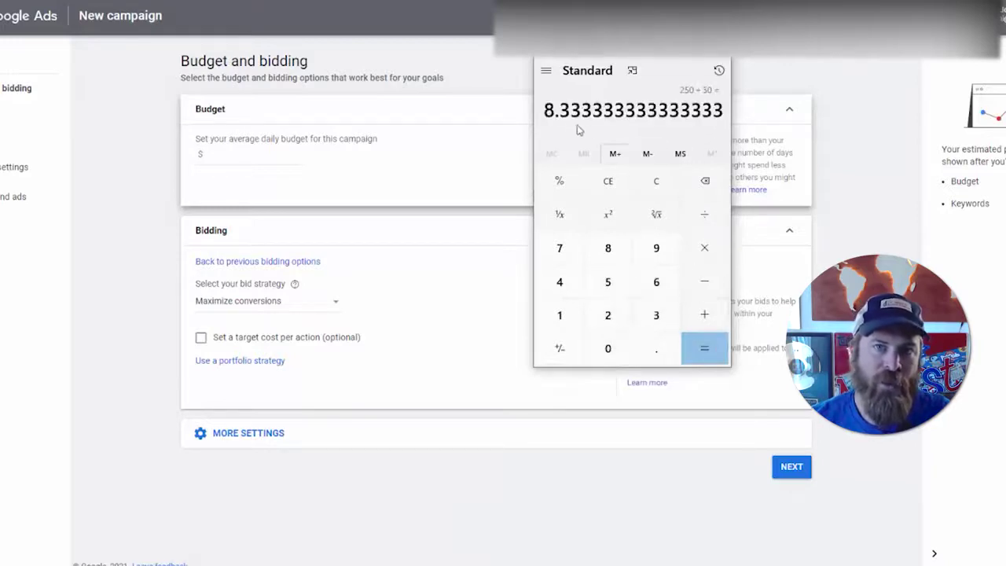
{"action": "left_click_drag", "start_coordinate": [546, 114], "coordinate": [597, 114]}
{"action": "left_click", "coordinate": [687, 93]}
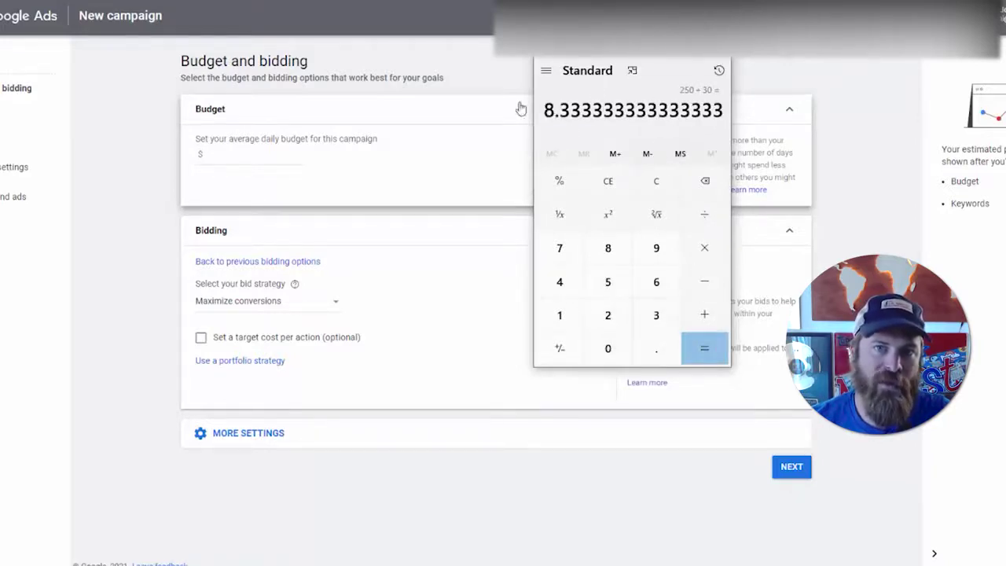
{"action": "left_click", "coordinate": [245, 167]}
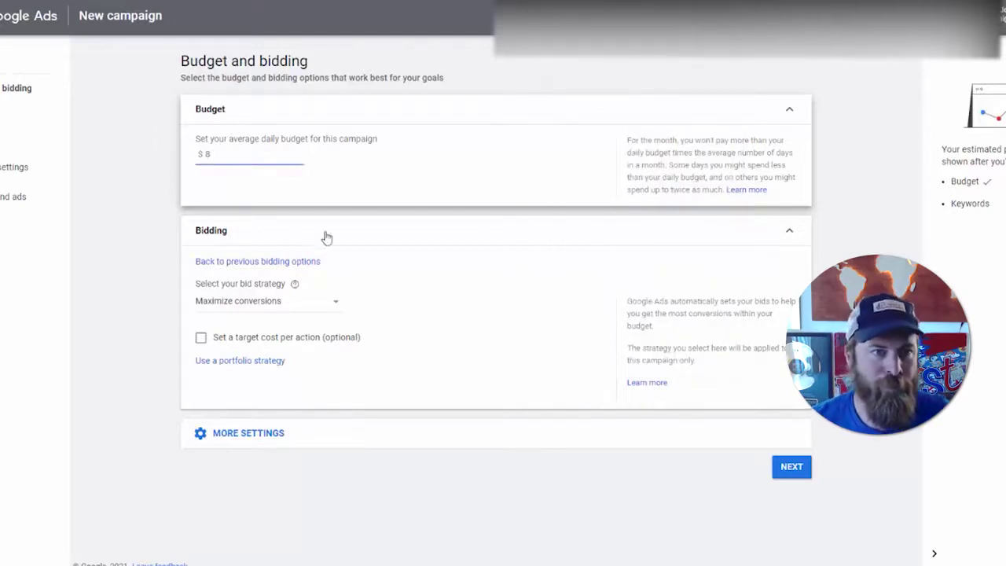
{"action": "left_click", "coordinate": [258, 261]}
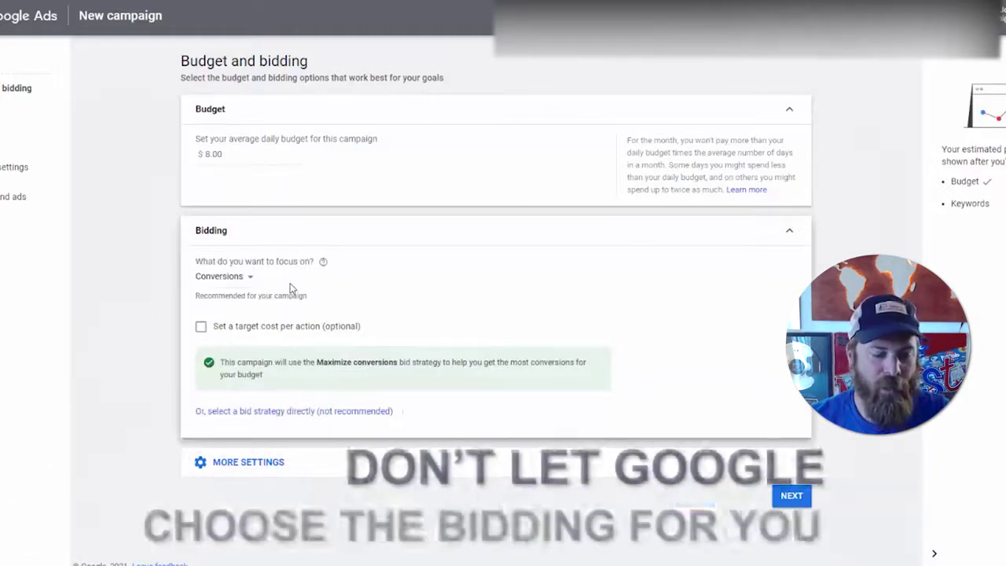
Step: Mark up the Conversions focus and the 'select a bid strategy directly' option
{"action": "mouse_move", "coordinate": [325, 260]}
{"action": "left_mouse_down"}
{"action": "mouse_move", "coordinate": [176, 278]}
{"action": "mouse_move", "coordinate": [353, 278]}
{"action": "mouse_move", "coordinate": [168, 286]}
{"action": "mouse_move", "coordinate": [198, 260]}
{"action": "left_mouse_up"}
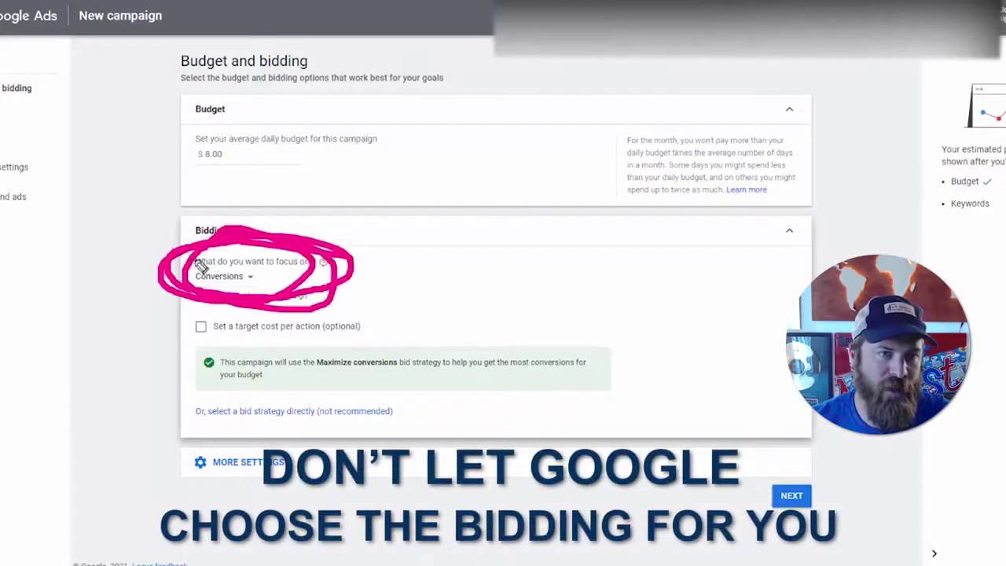
{"action": "mouse_move", "coordinate": [128, 320]}
{"action": "left_mouse_down"}
{"action": "mouse_move", "coordinate": [173, 238]}
{"action": "mouse_move", "coordinate": [241, 310]}
{"action": "left_mouse_up"}
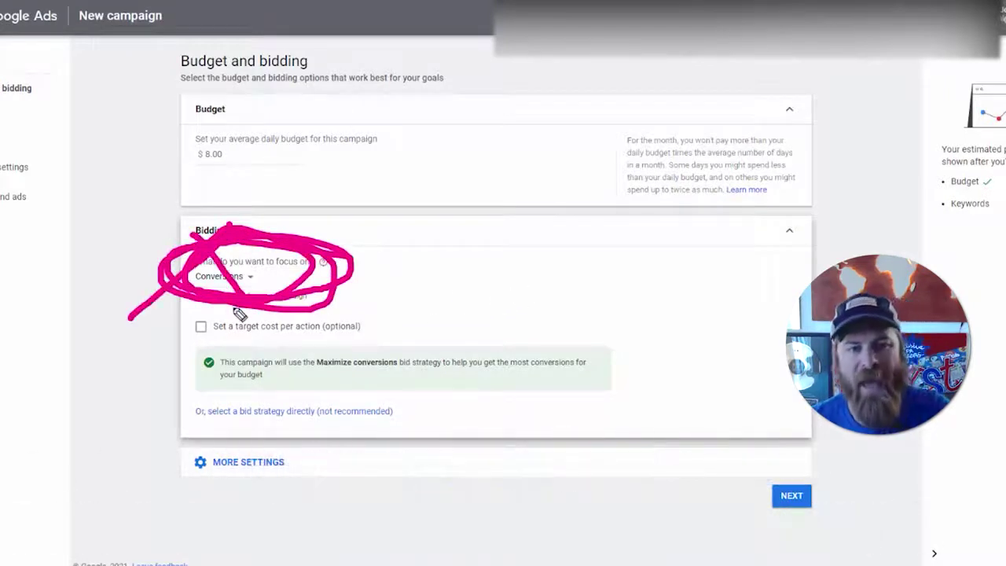
{"action": "key", "text": "e"}
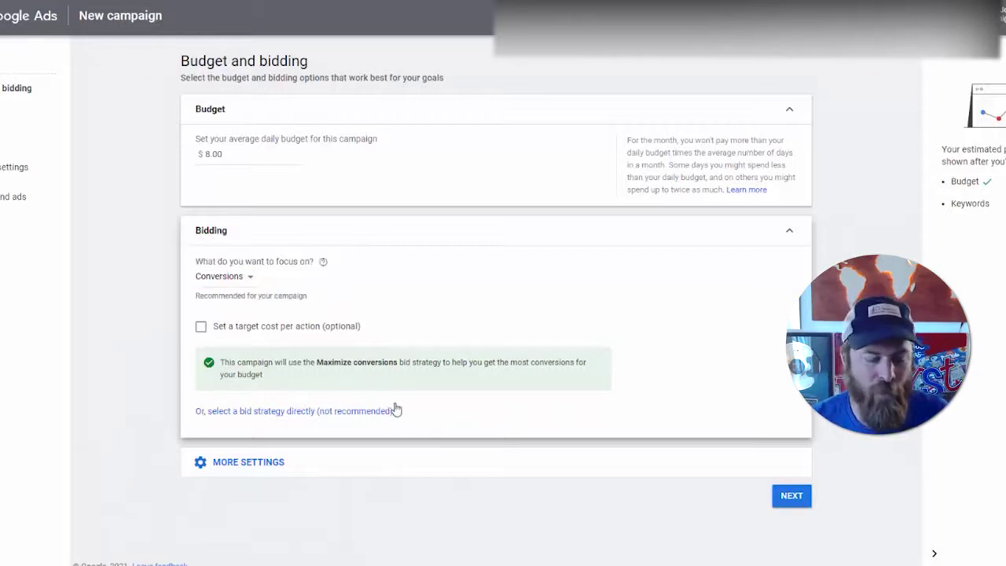
{"action": "mouse_move", "coordinate": [437, 392]}
{"action": "left_mouse_down"}
{"action": "mouse_move", "coordinate": [196, 411]}
{"action": "mouse_move", "coordinate": [197, 431]}
{"action": "mouse_move", "coordinate": [419, 426]}
{"action": "left_mouse_up"}
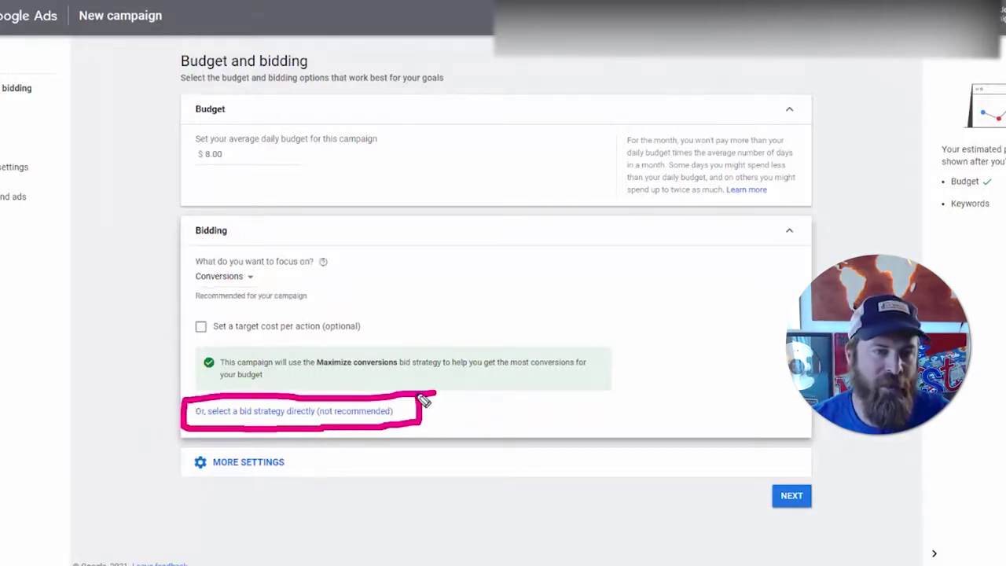
{"action": "mouse_move", "coordinate": [714, 414]}
{"action": "left_mouse_down"}
{"action": "mouse_move", "coordinate": [467, 416]}
{"action": "mouse_move", "coordinate": [463, 386]}
{"action": "mouse_move", "coordinate": [442, 424]}
{"action": "left_mouse_up"}
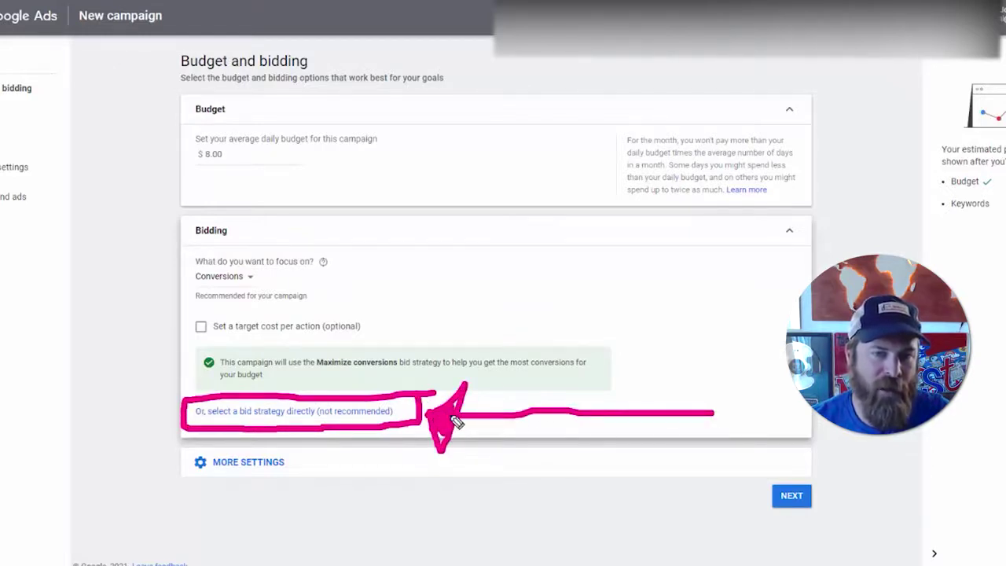
{"action": "key", "text": "Escape"}
Step: Switch bidding to Manual CPC with Enhanced CPC off and expand More settings
{"action": "left_click", "coordinate": [338, 411]}
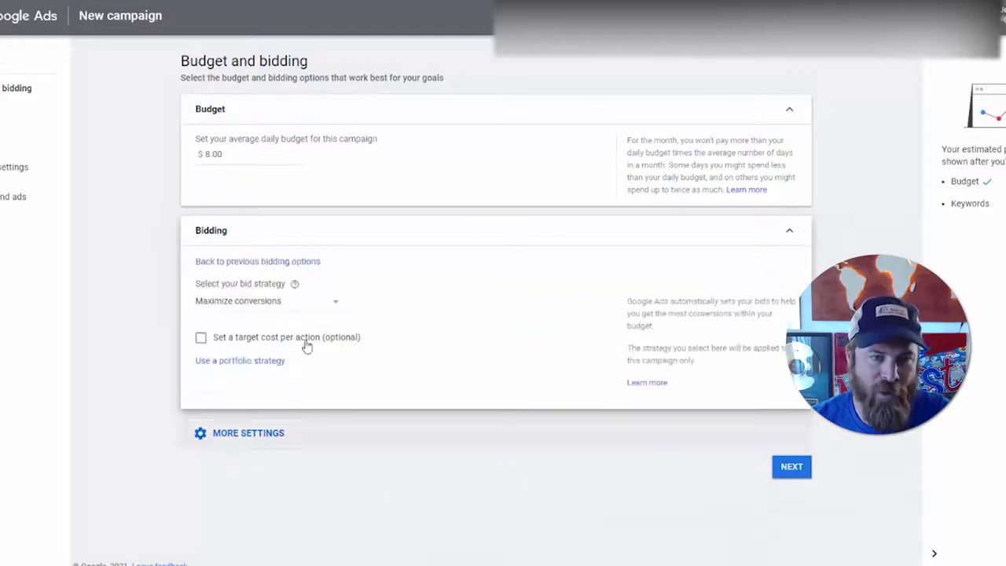
{"action": "left_click", "coordinate": [314, 303]}
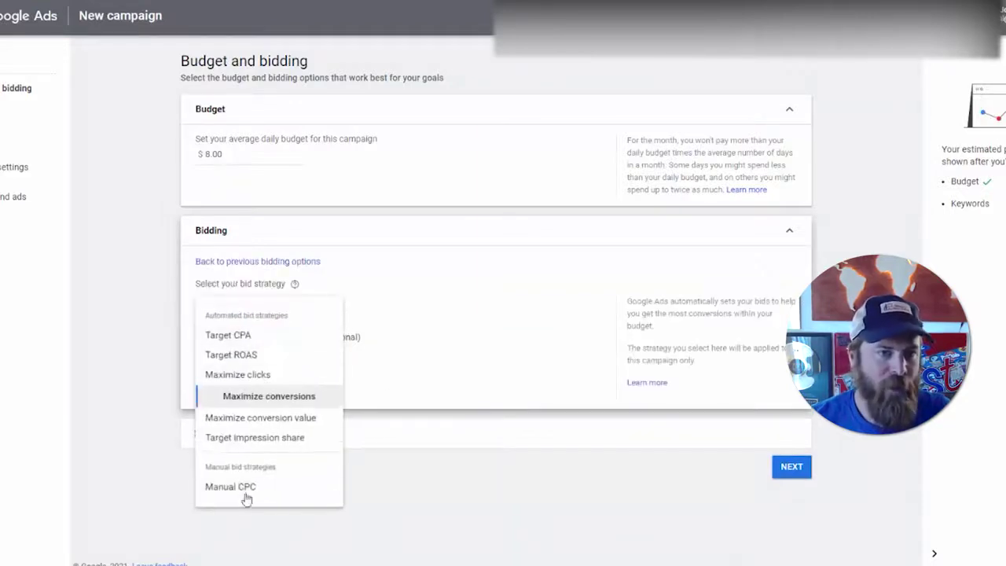
{"action": "left_click_drag", "start_coordinate": [227, 467], "coordinate": [225, 465]}
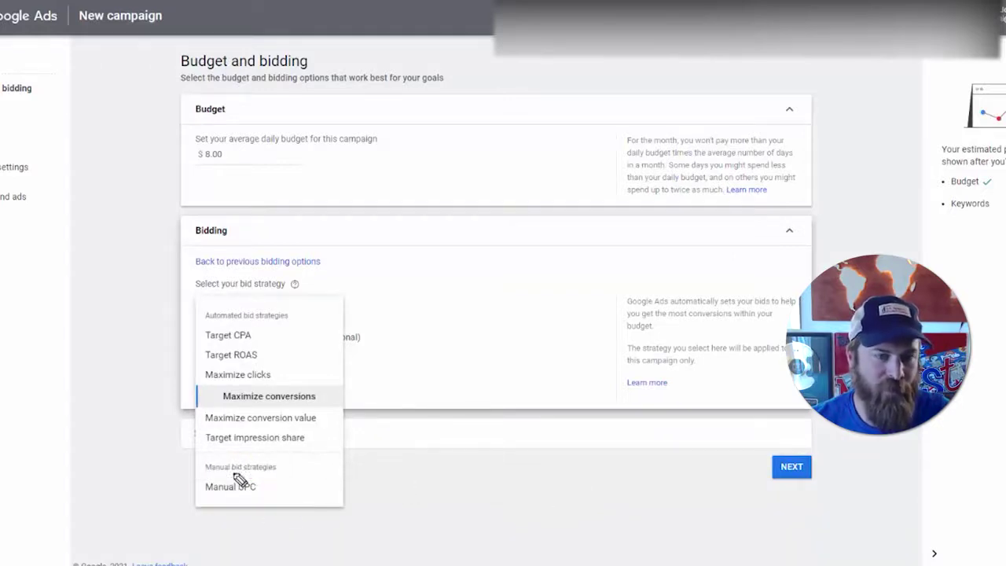
{"action": "left_click", "coordinate": [245, 486]}
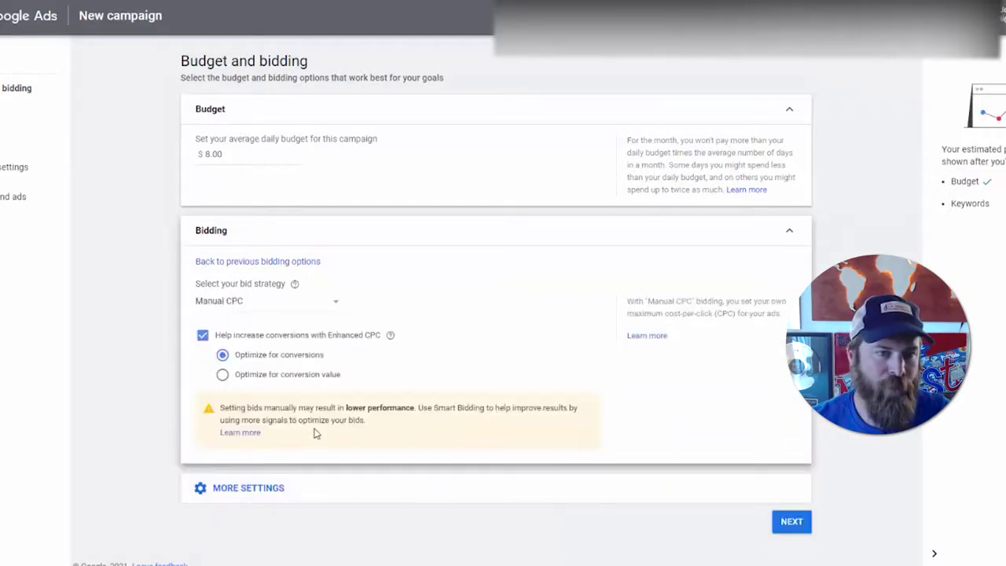
{"action": "left_click", "coordinate": [202, 337]}
{"action": "left_click", "coordinate": [202, 337]}
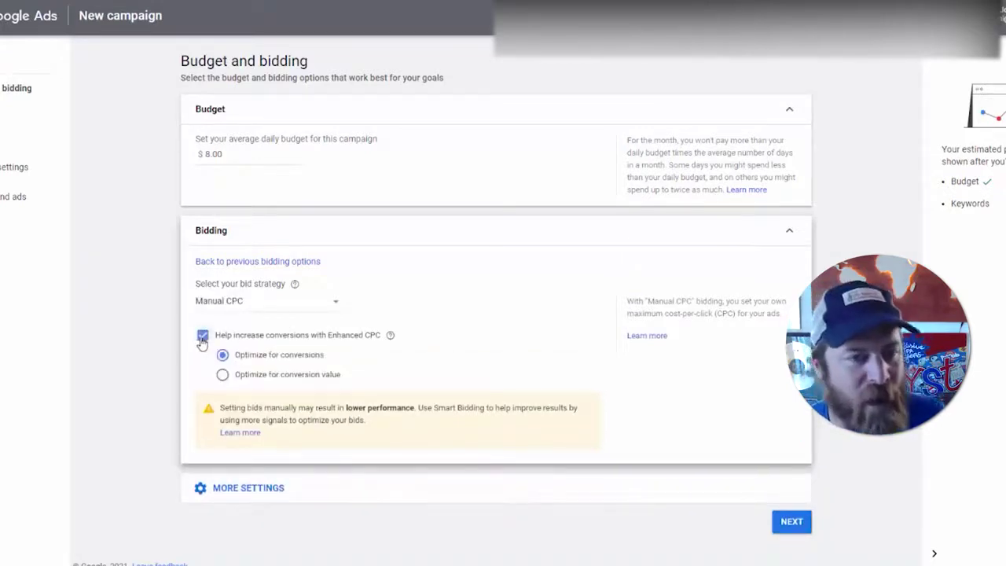
{"action": "left_click", "coordinate": [202, 338]}
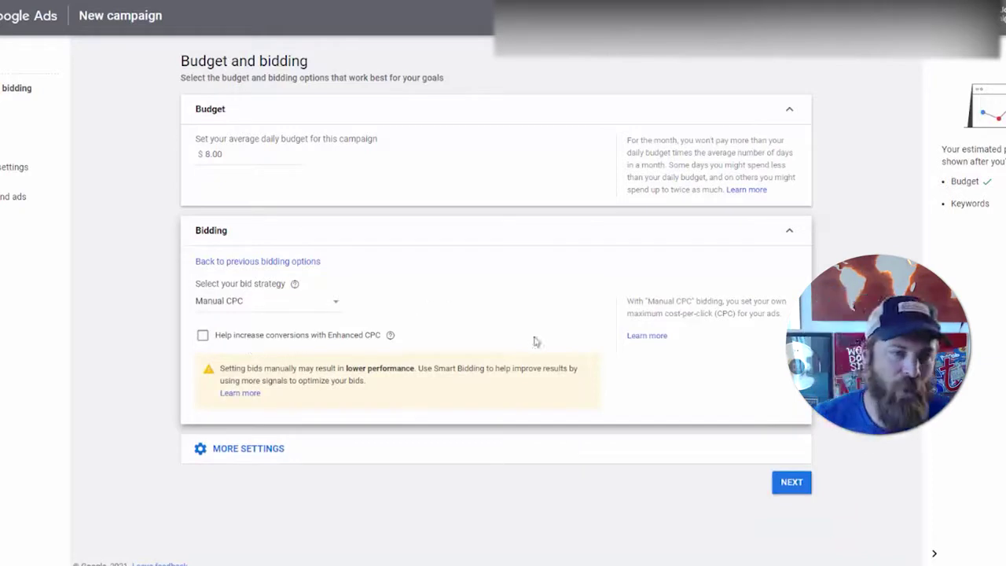
{"action": "left_click", "coordinate": [323, 447]}
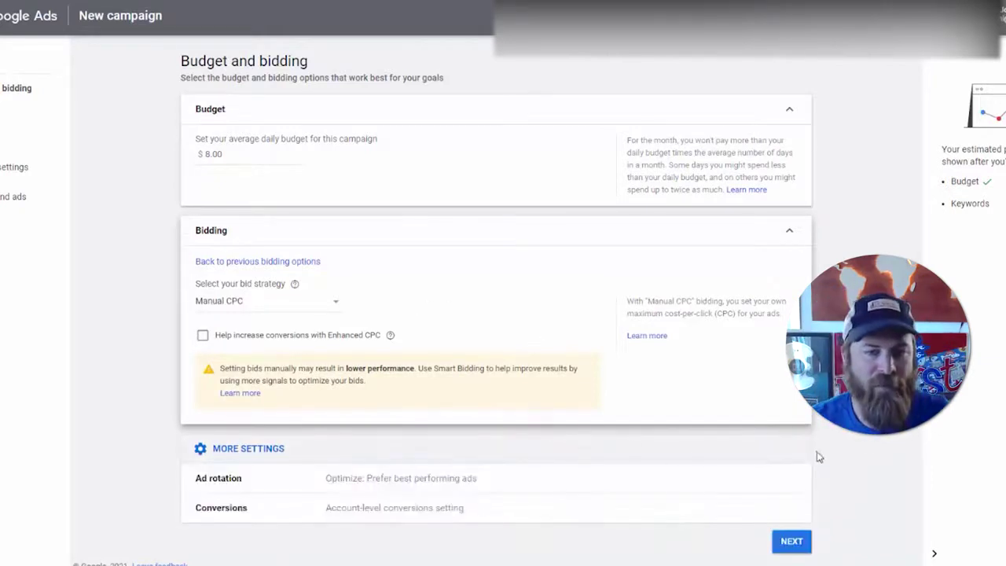
{"action": "left_click_drag", "start_coordinate": [817, 513], "coordinate": [739, 551]}
{"action": "mouse_move", "coordinate": [527, 62]}
{"action": "left_mouse_down"}
{"action": "mouse_move", "coordinate": [478, 60]}
{"action": "mouse_move", "coordinate": [134, 346]}
{"action": "mouse_move", "coordinate": [703, 344]}
{"action": "mouse_move", "coordinate": [845, 102]}
{"action": "mouse_move", "coordinate": [314, 40]}
{"action": "left_mouse_up"}
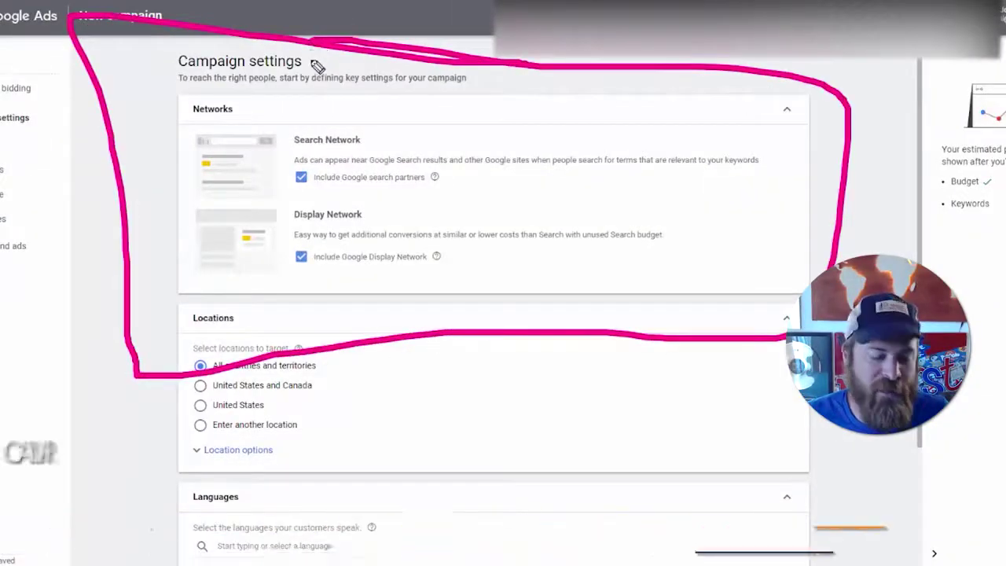
{"action": "key", "text": "e"}
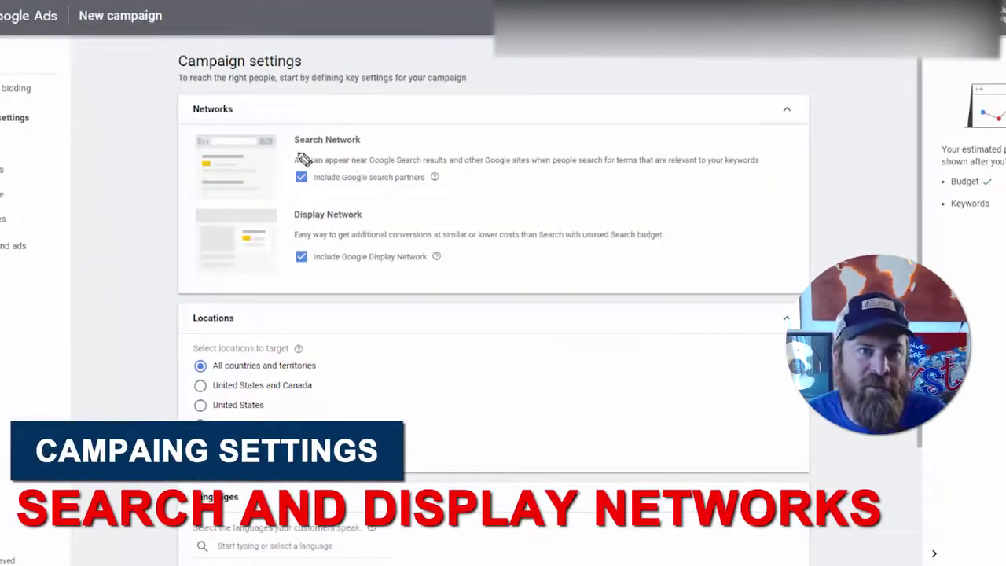
{"action": "left_click_drag", "start_coordinate": [291, 148], "coordinate": [363, 150]}
{"action": "left_click_drag", "start_coordinate": [300, 189], "coordinate": [455, 192]}
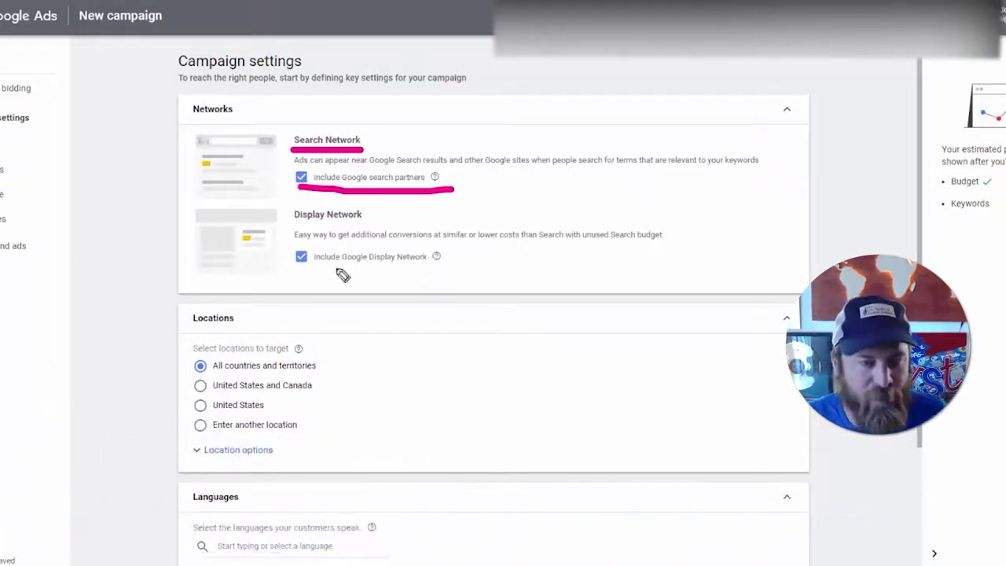
{"action": "left_click_drag", "start_coordinate": [298, 229], "coordinate": [409, 237]}
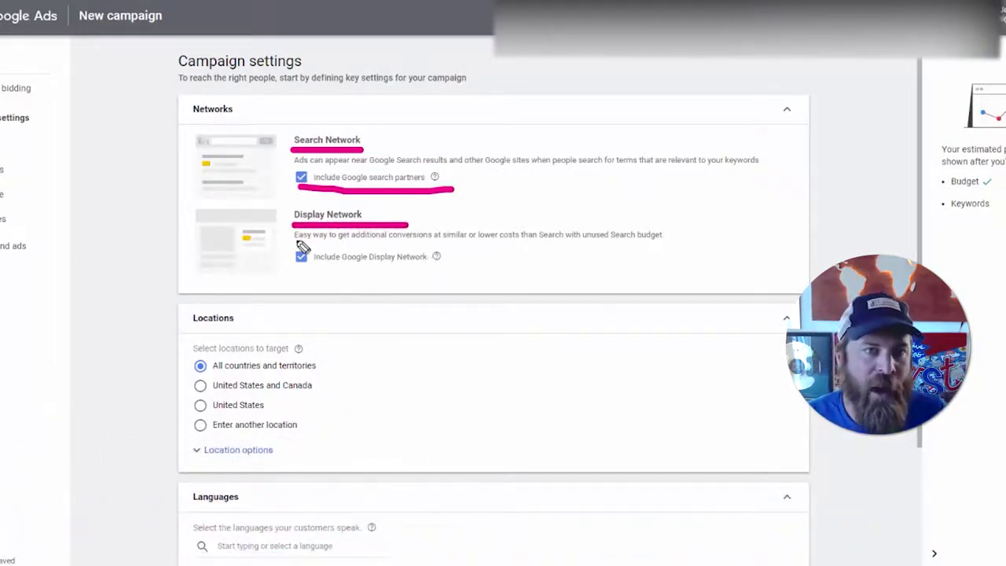
{"action": "mouse_move", "coordinate": [309, 273]}
{"action": "left_mouse_down"}
{"action": "mouse_move", "coordinate": [442, 274]}
{"action": "mouse_move", "coordinate": [475, 257]}
{"action": "mouse_move", "coordinate": [355, 254]}
{"action": "left_mouse_up"}
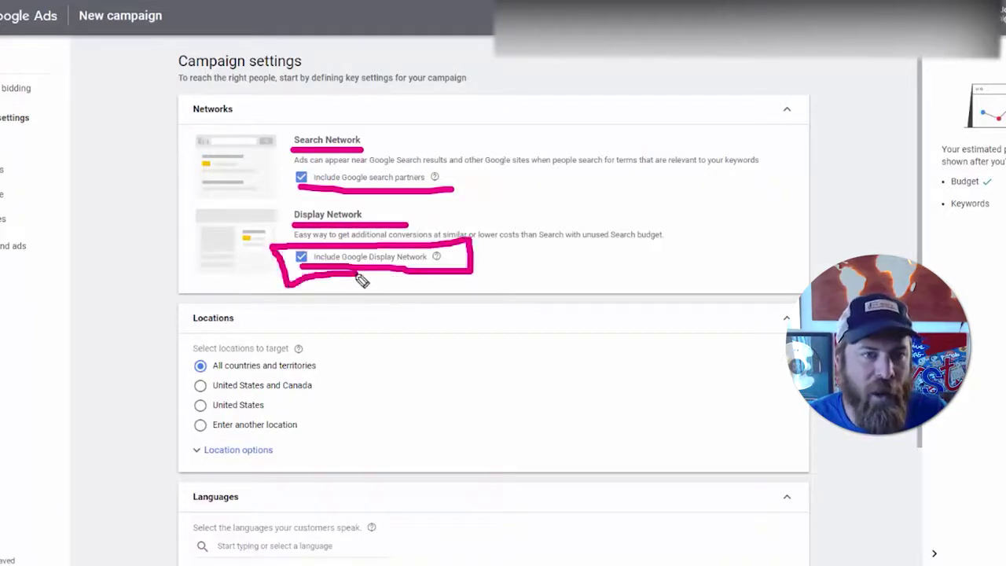
{"action": "key", "text": "e"}
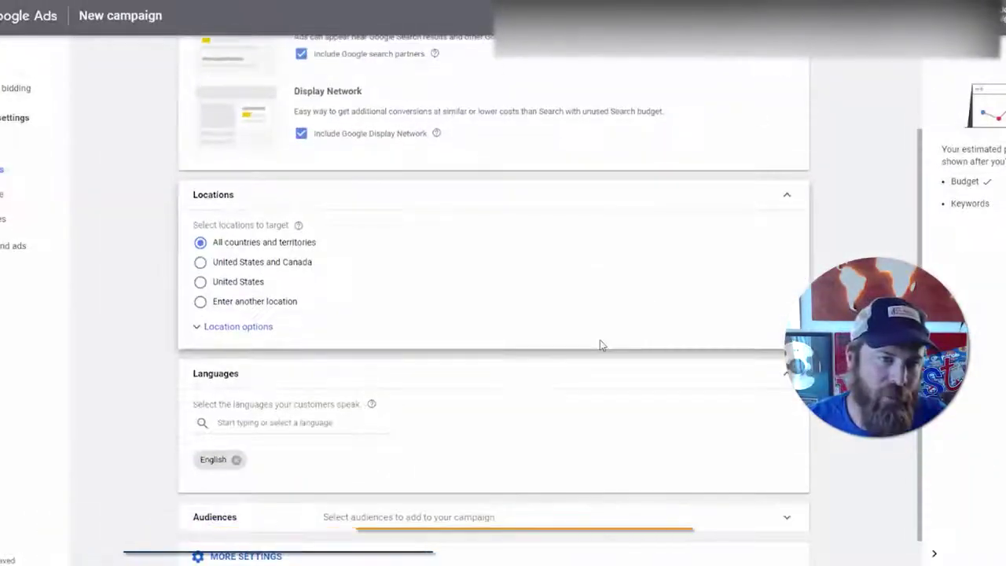
Step: Mark up the Locations settings and choose 'Enter another location' over all countries
{"action": "mouse_move", "coordinate": [379, 175]}
{"action": "left_mouse_down"}
{"action": "mouse_move", "coordinate": [215, 177]}
{"action": "mouse_move", "coordinate": [163, 237]}
{"action": "left_mouse_up"}
{"action": "mouse_move", "coordinate": [167, 280]}
{"action": "left_mouse_down"}
{"action": "mouse_move", "coordinate": [207, 355]}
{"action": "mouse_move", "coordinate": [782, 358]}
{"action": "mouse_move", "coordinate": [820, 228]}
{"action": "mouse_move", "coordinate": [753, 182]}
{"action": "mouse_move", "coordinate": [155, 179]}
{"action": "left_mouse_up"}
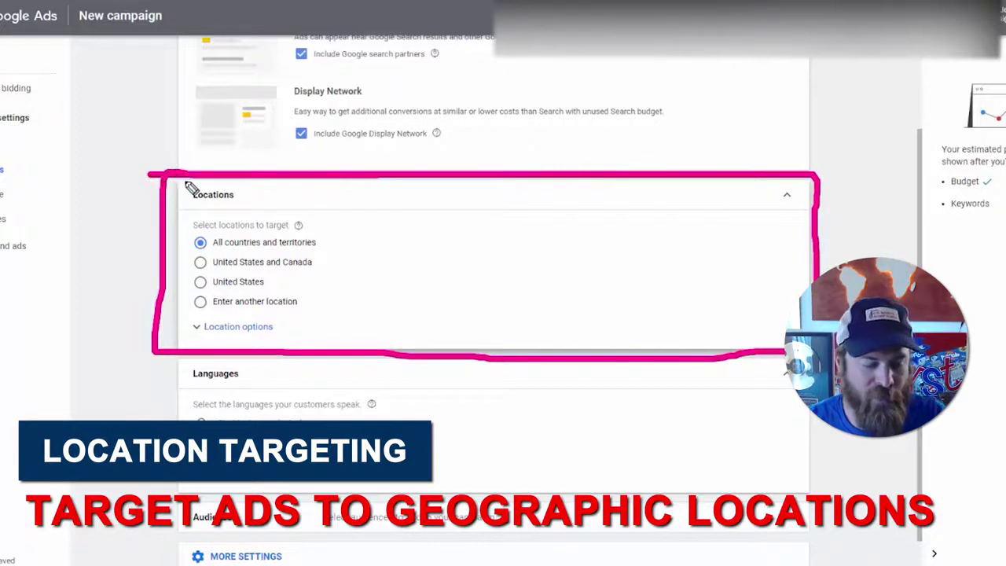
{"action": "key", "text": "Escape"}
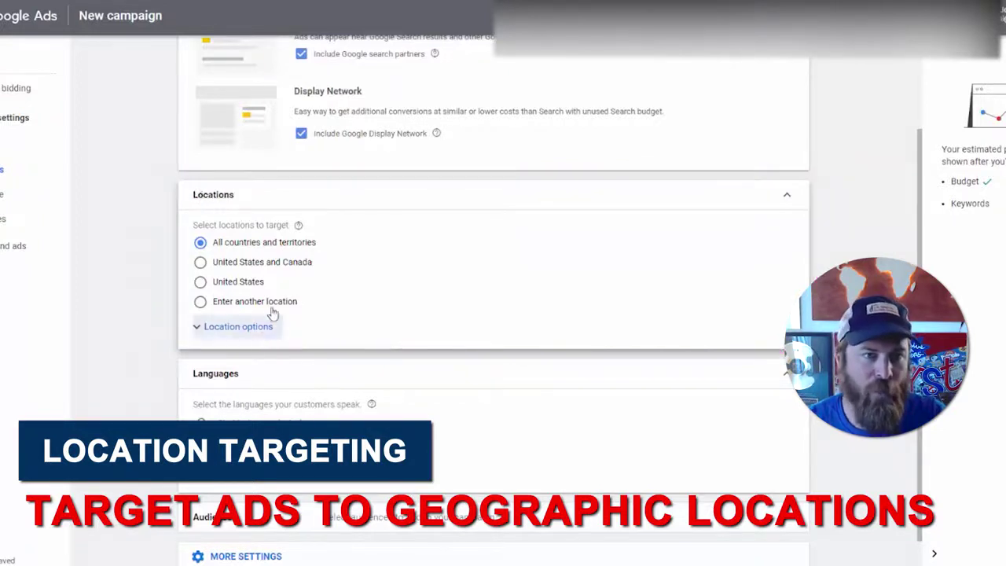
{"action": "mouse_move", "coordinate": [295, 291]}
{"action": "left_mouse_down"}
{"action": "mouse_move", "coordinate": [191, 292]}
{"action": "mouse_move", "coordinate": [187, 319]}
{"action": "mouse_move", "coordinate": [324, 316]}
{"action": "mouse_move", "coordinate": [319, 293]}
{"action": "left_mouse_up"}
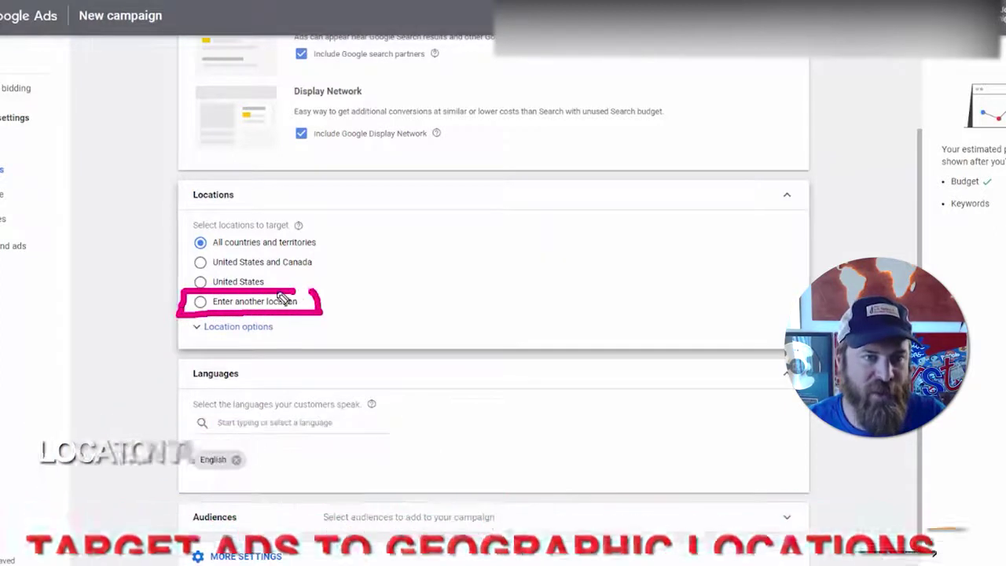
{"action": "mouse_move", "coordinate": [500, 301]}
{"action": "left_mouse_down"}
{"action": "mouse_move", "coordinate": [333, 309]}
{"action": "mouse_move", "coordinate": [338, 316]}
{"action": "left_mouse_up"}
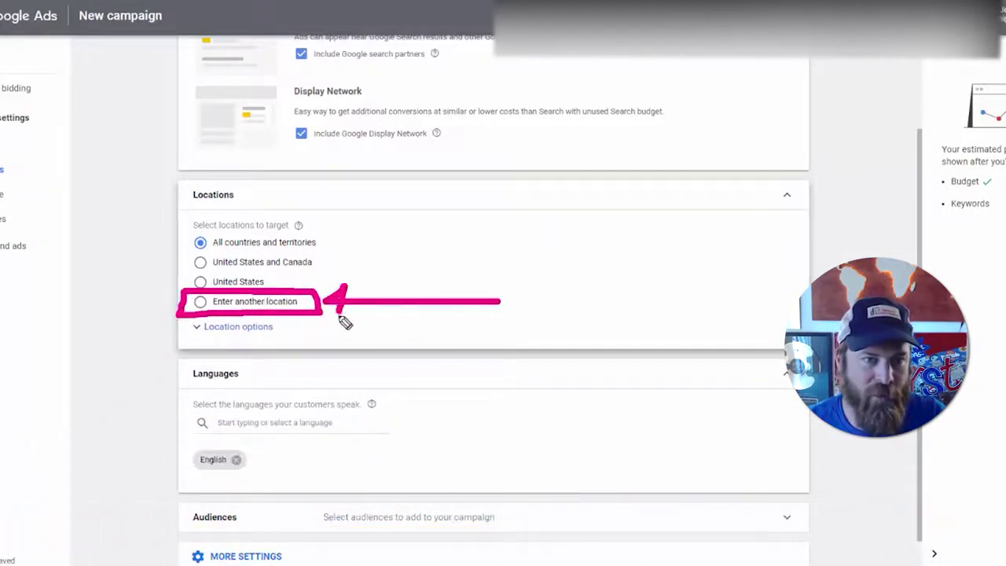
{"action": "left_click_drag", "start_coordinate": [336, 263], "coordinate": [224, 267]}
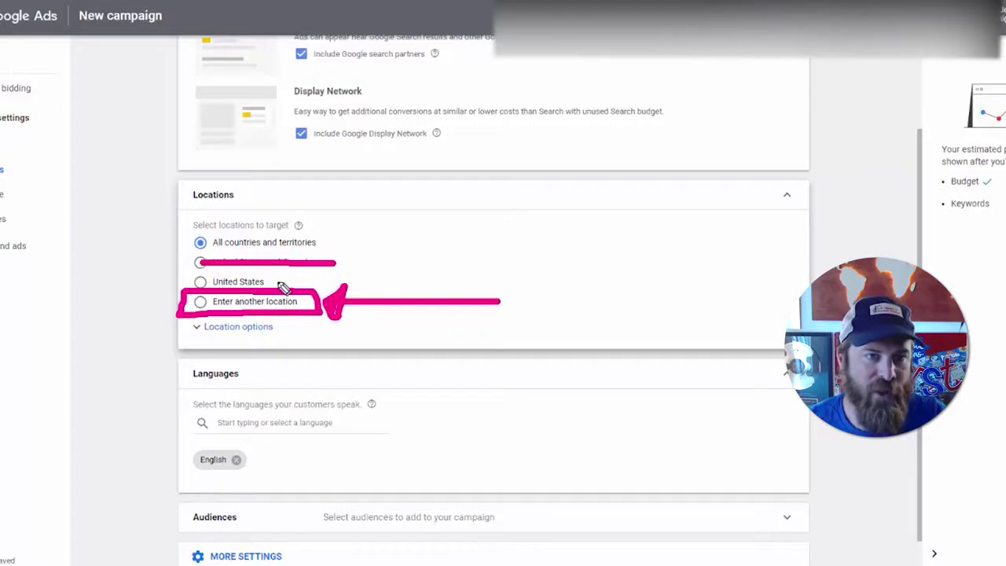
{"action": "key", "text": "Escape"}
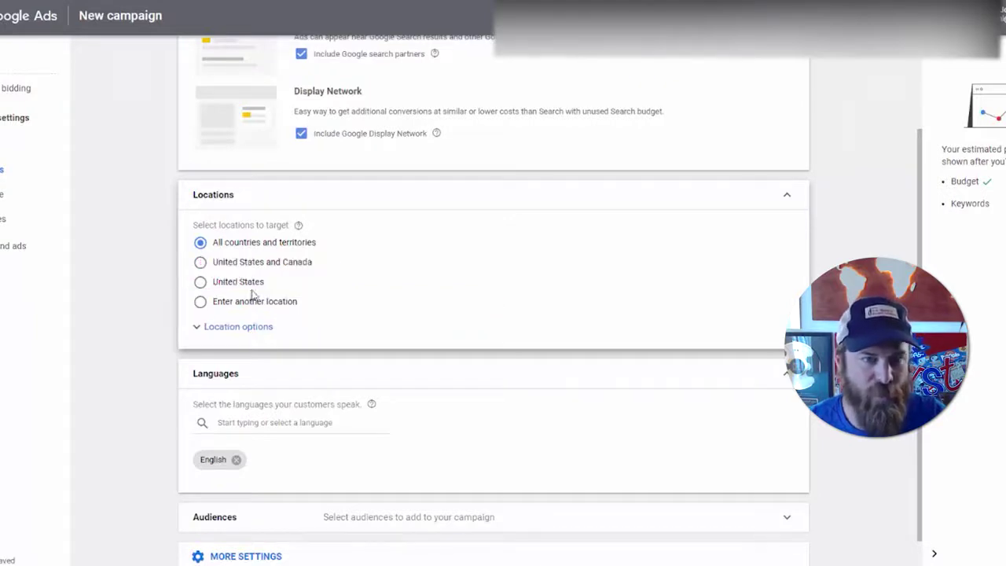
{"action": "left_click", "coordinate": [201, 304]}
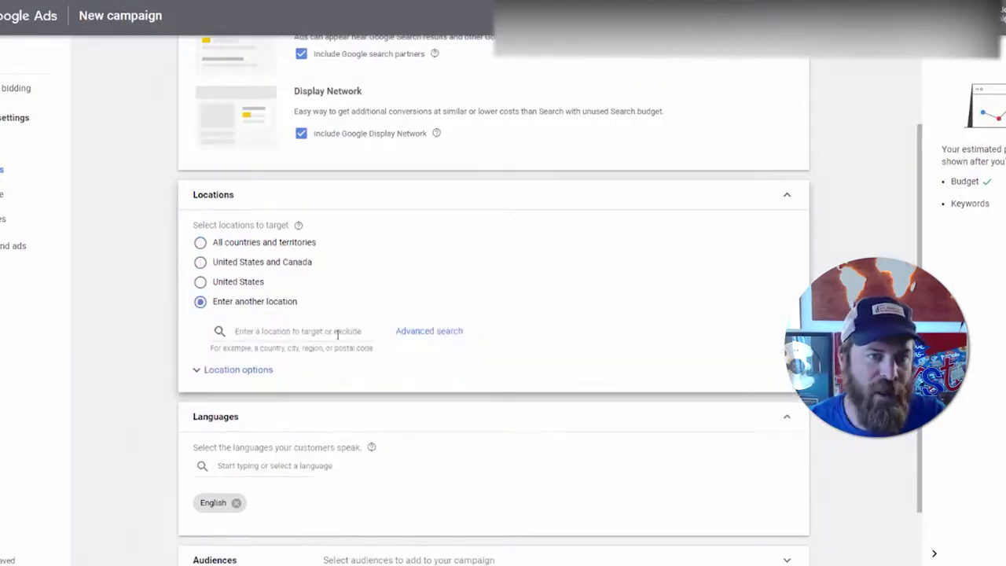
Step: Circle and open Advanced search, then click into the location search field
{"action": "mouse_move", "coordinate": [494, 333]}
{"action": "left_mouse_down"}
{"action": "mouse_move", "coordinate": [380, 321]}
{"action": "mouse_move", "coordinate": [442, 313]}
{"action": "mouse_move", "coordinate": [366, 314]}
{"action": "mouse_move", "coordinate": [515, 299]}
{"action": "left_mouse_up"}
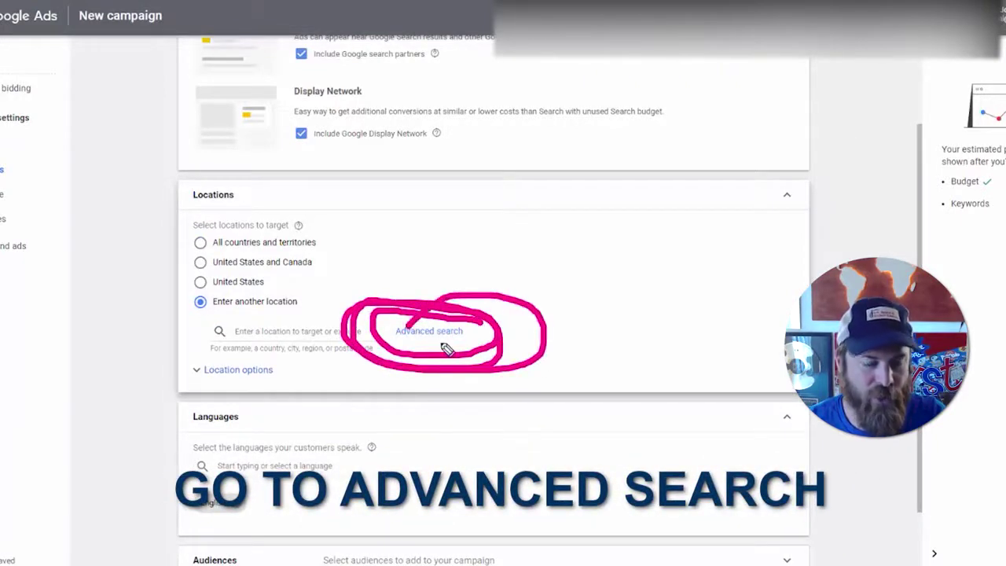
{"action": "key", "text": "Escape"}
{"action": "left_click", "coordinate": [441, 334]}
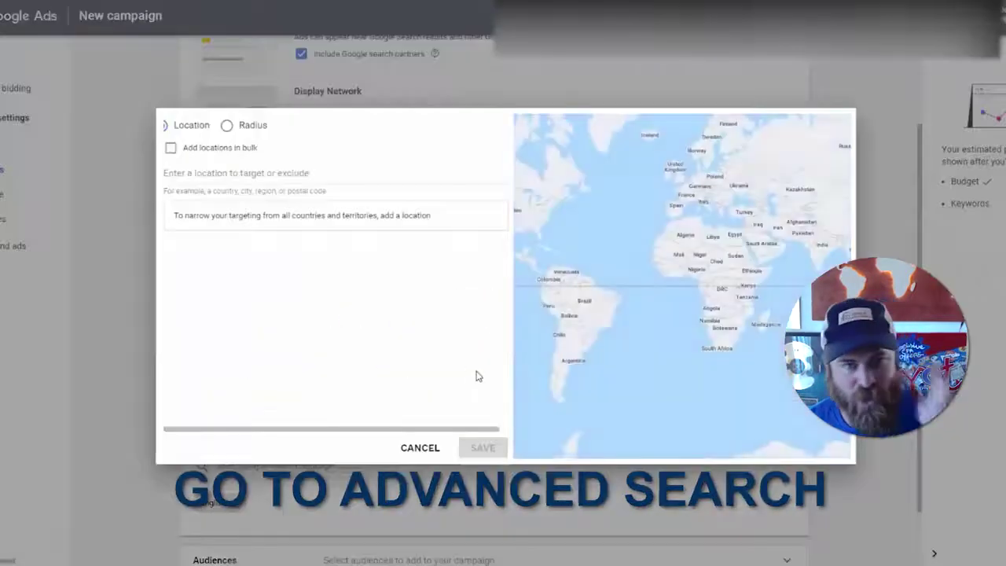
{"action": "left_click", "coordinate": [276, 178]}
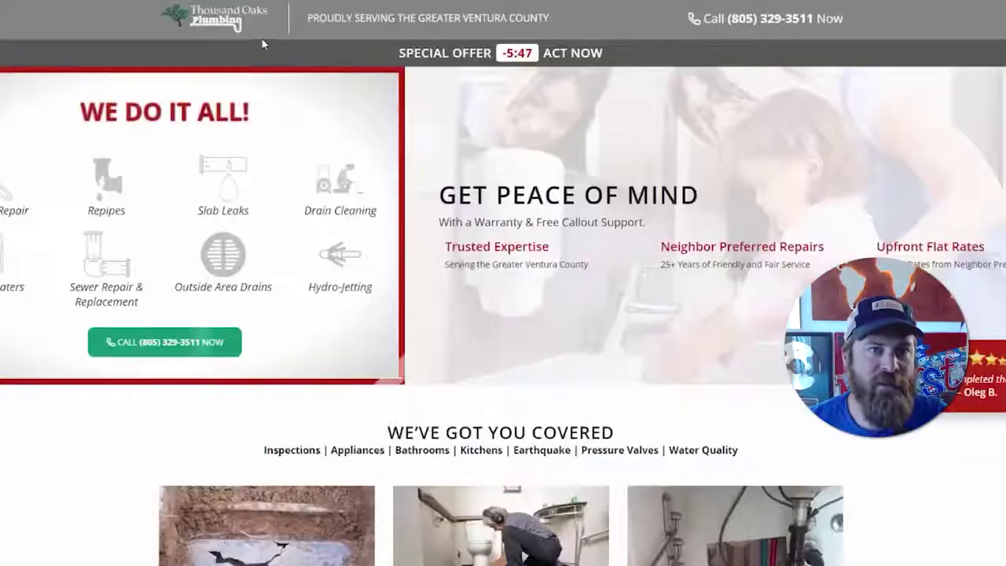
Step: Review the Thousand Oaks Plumbing tagline and its Greater Ventura County services: repipes, slab leak, drain cleaning
{"action": "triple_click", "coordinate": [308, 23]}
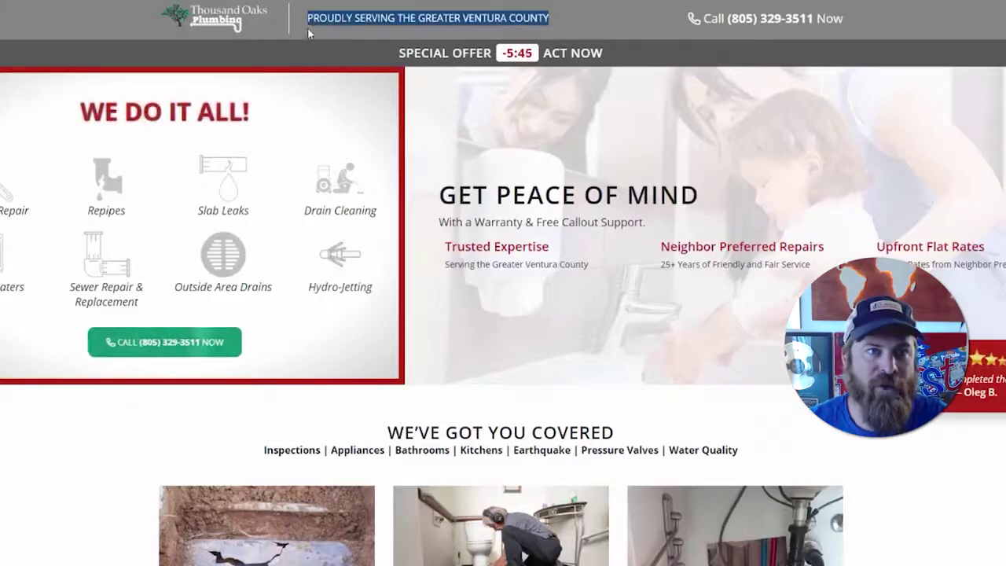
{"action": "left_click", "coordinate": [361, 32]}
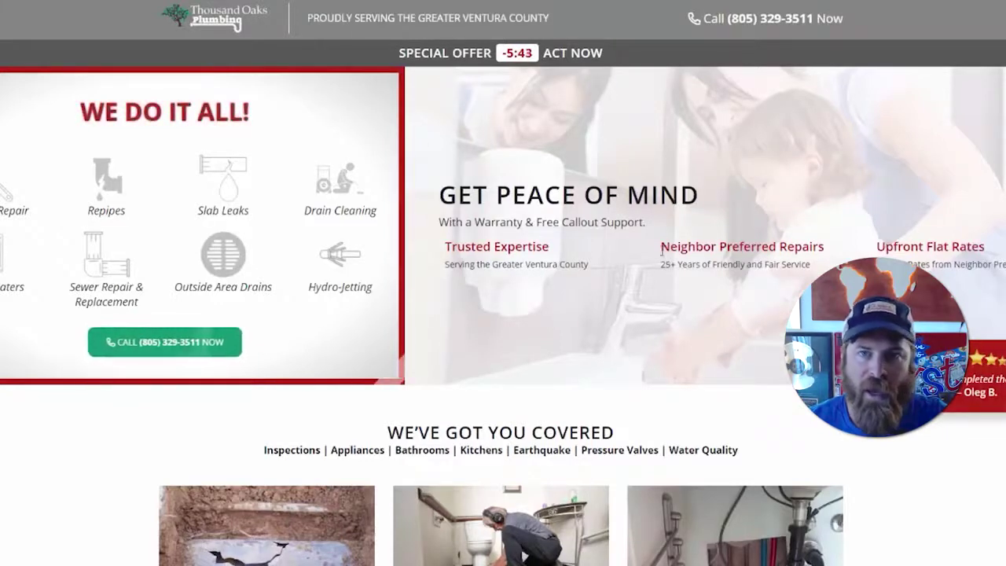
{"action": "scroll", "coordinate": [639, 261], "scroll_direction": "down", "scroll_amount": 8}
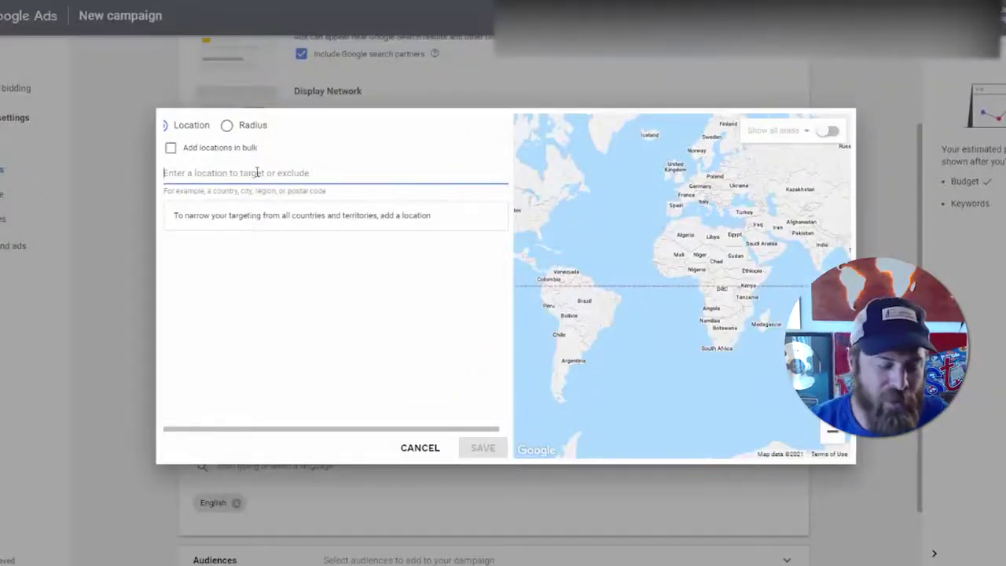
{"action": "type", "text": "thousand oaks"}
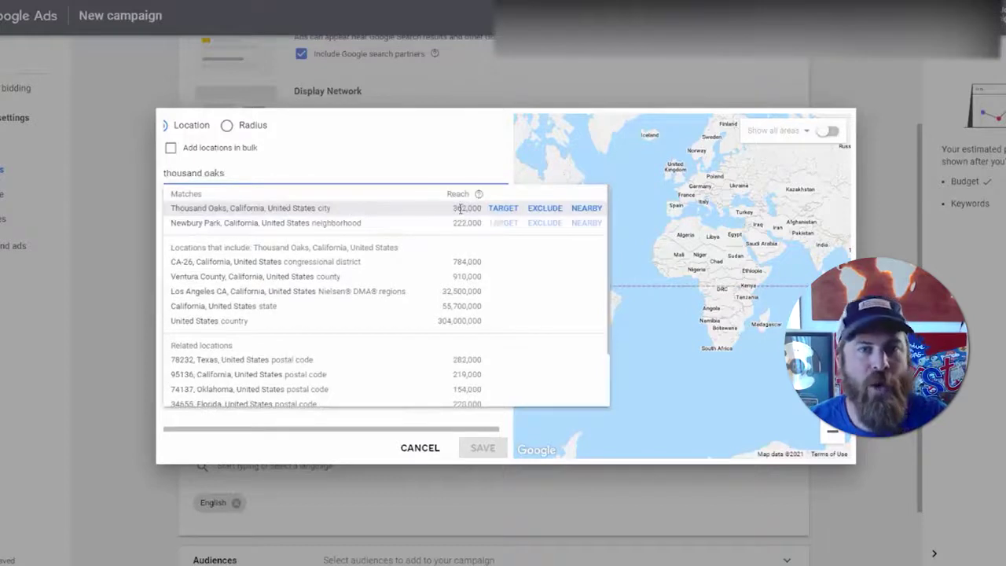
{"action": "left_click_drag", "start_coordinate": [460, 209], "coordinate": [474, 209]}
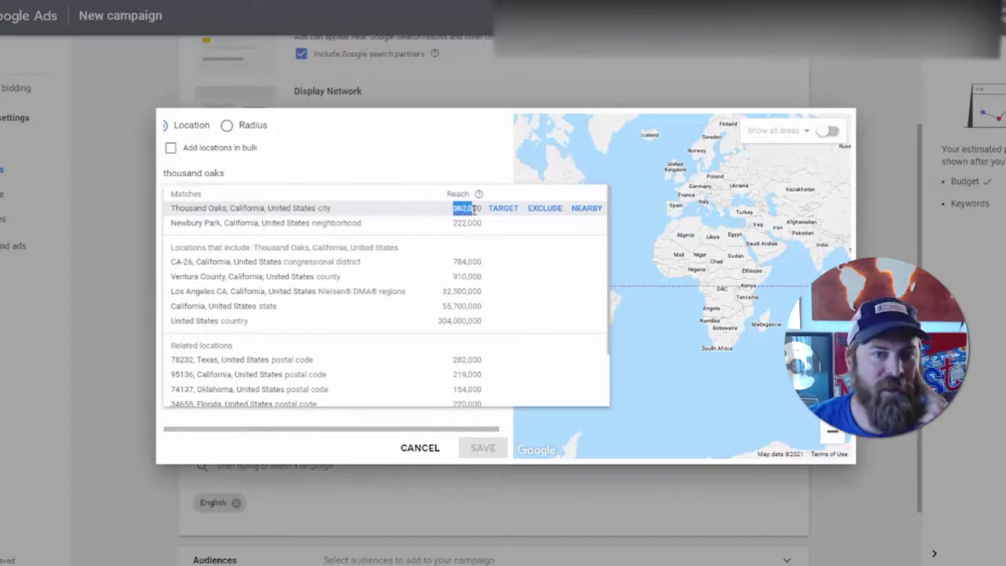
{"action": "left_click", "coordinate": [467, 212]}
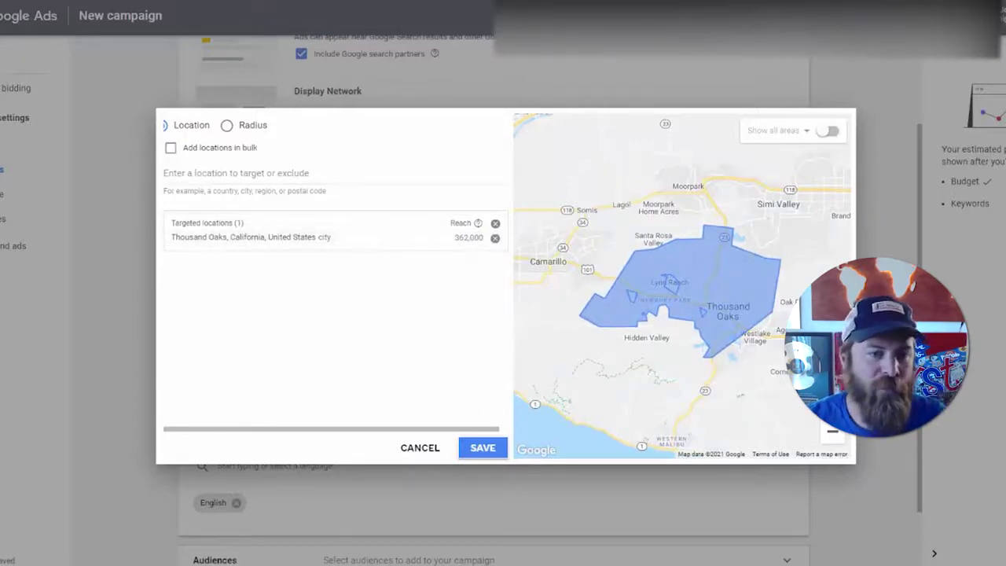
{"action": "key", "text": "alt+Tab"}
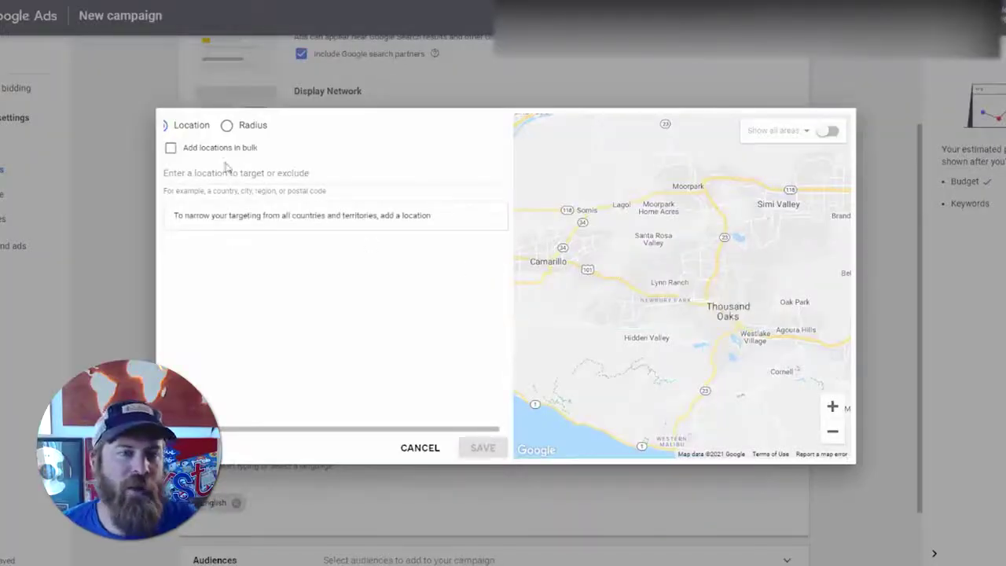
{"action": "left_click", "coordinate": [289, 174]}
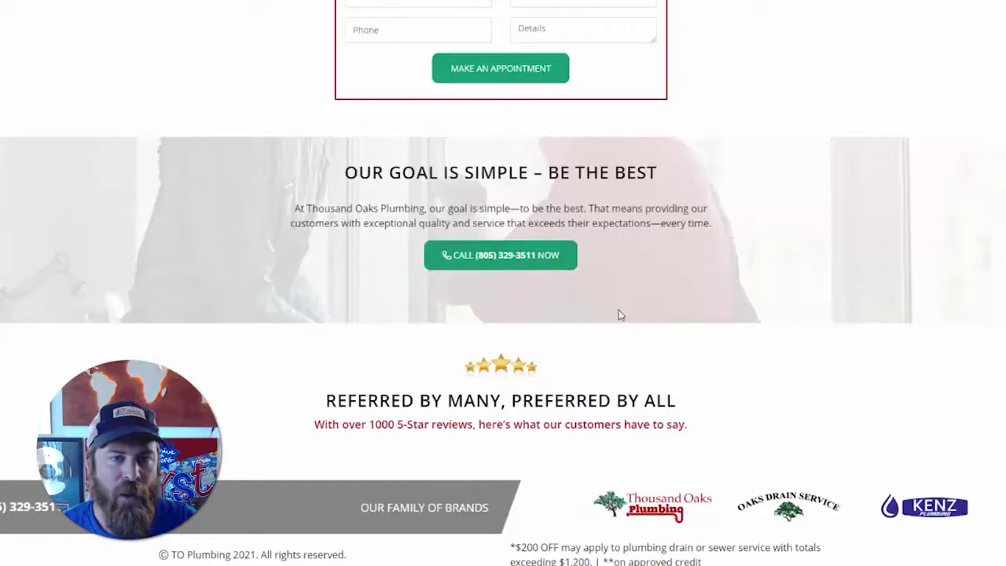
{"action": "scroll", "coordinate": [617, 468], "scroll_direction": "up", "scroll_amount": 20}
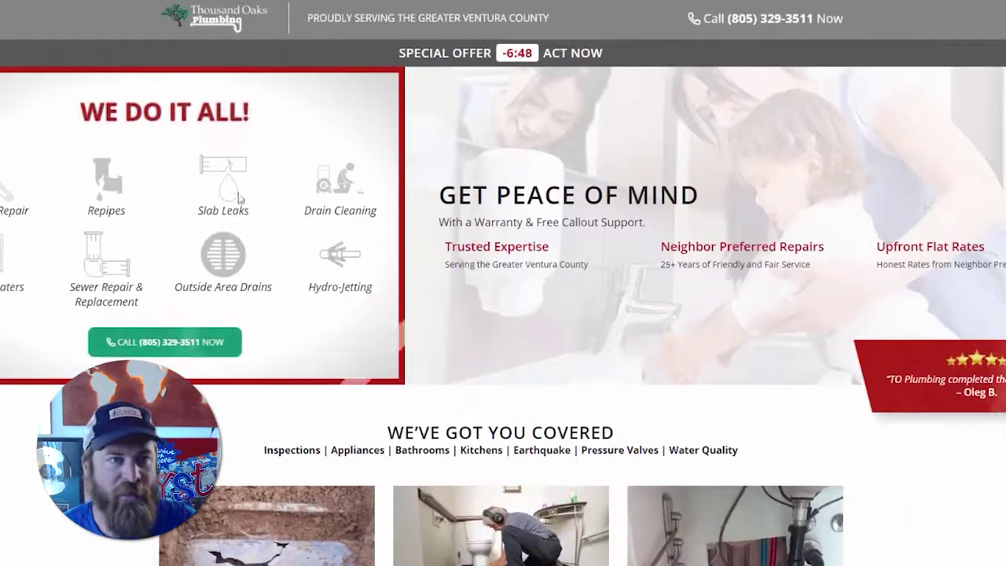
{"action": "scroll", "coordinate": [563, 338], "scroll_direction": "down", "scroll_amount": 10}
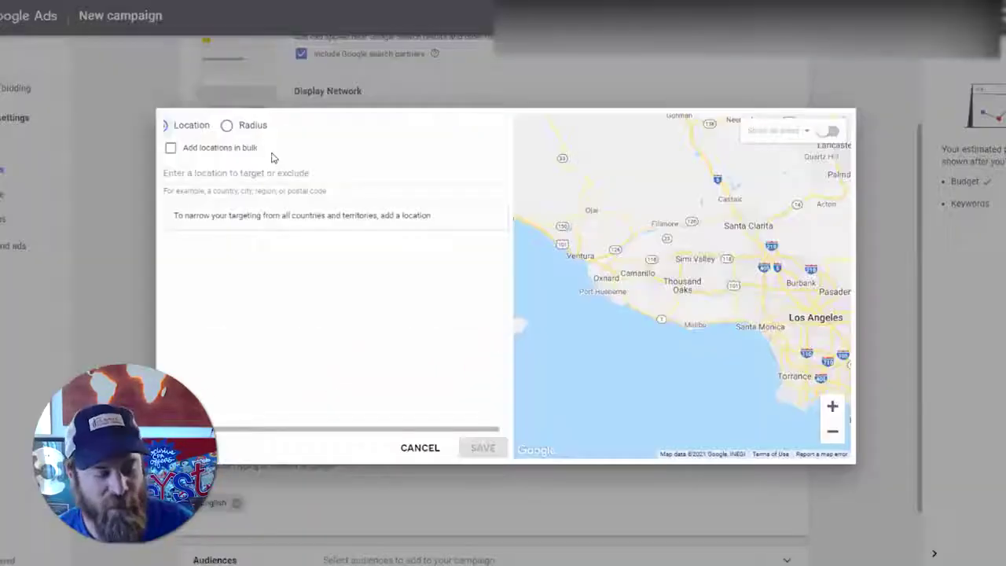
Step: Switch to radius targeting, change 20 mi to 5 mi, and target the pasted business address
{"action": "mouse_move", "coordinate": [282, 126]}
{"action": "left_mouse_down"}
{"action": "mouse_move", "coordinate": [234, 117]}
{"action": "mouse_move", "coordinate": [260, 149]}
{"action": "mouse_move", "coordinate": [291, 129]}
{"action": "mouse_move", "coordinate": [232, 122]}
{"action": "left_mouse_up"}
{"action": "mouse_move", "coordinate": [494, 146]}
{"action": "left_mouse_down"}
{"action": "mouse_move", "coordinate": [418, 146]}
{"action": "mouse_move", "coordinate": [336, 122]}
{"action": "mouse_move", "coordinate": [329, 138]}
{"action": "left_mouse_up"}
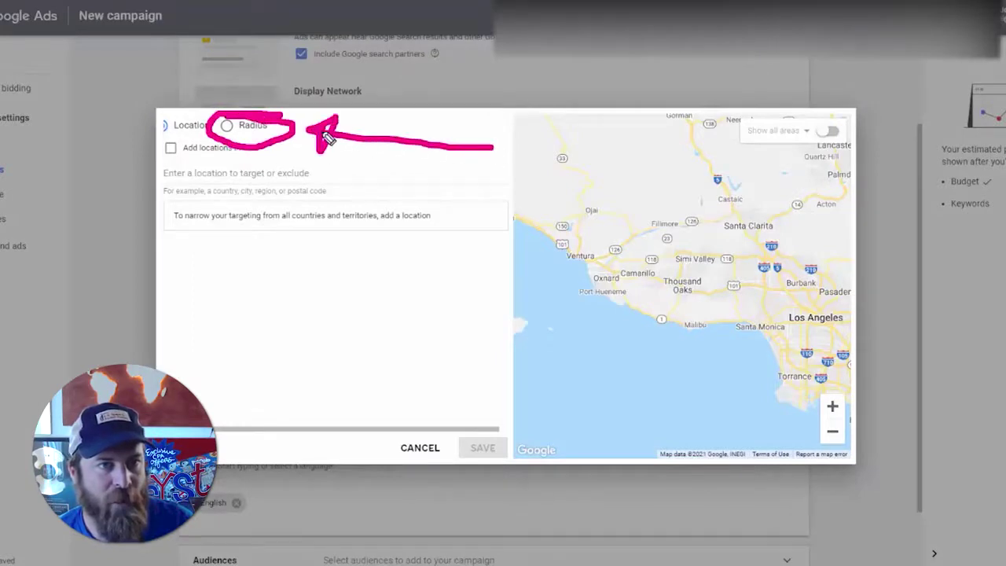
{"action": "left_click", "coordinate": [227, 126]}
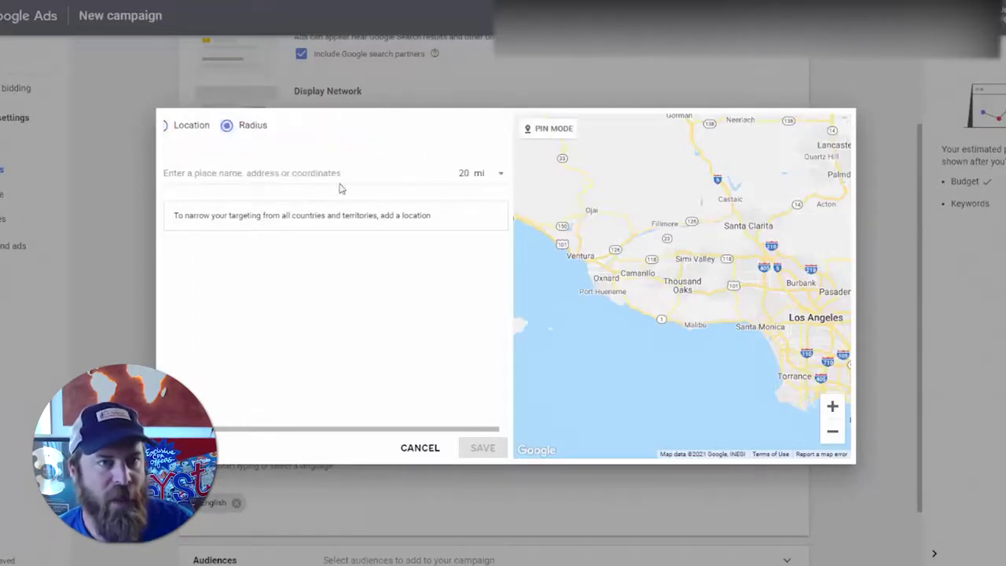
{"action": "double_click", "coordinate": [463, 173]}
{"action": "type", "text": "5"}
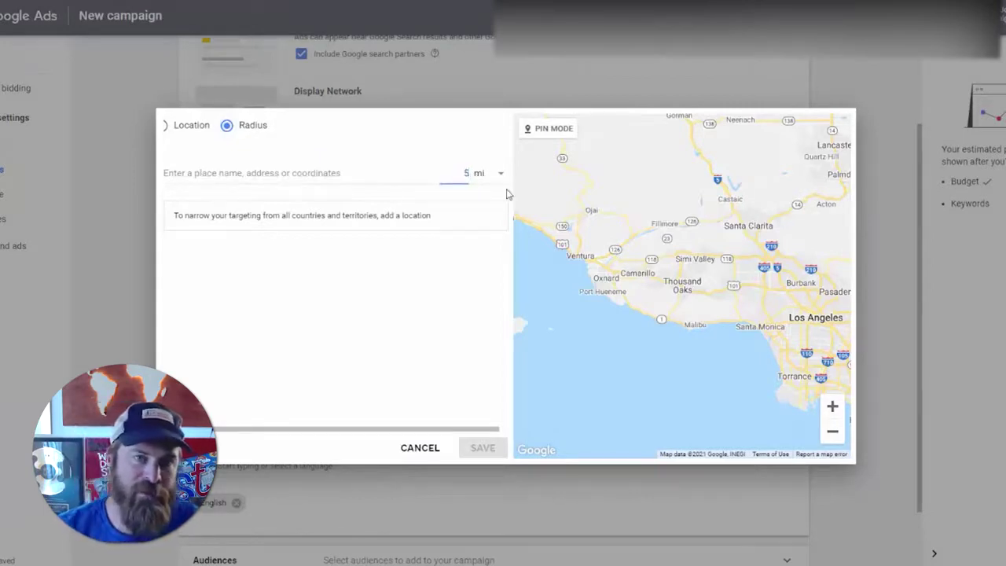
{"action": "left_click", "coordinate": [352, 176]}
{"action": "type", "text": "2941 Willow Ln, Thousand Oaks, CA 91361"}
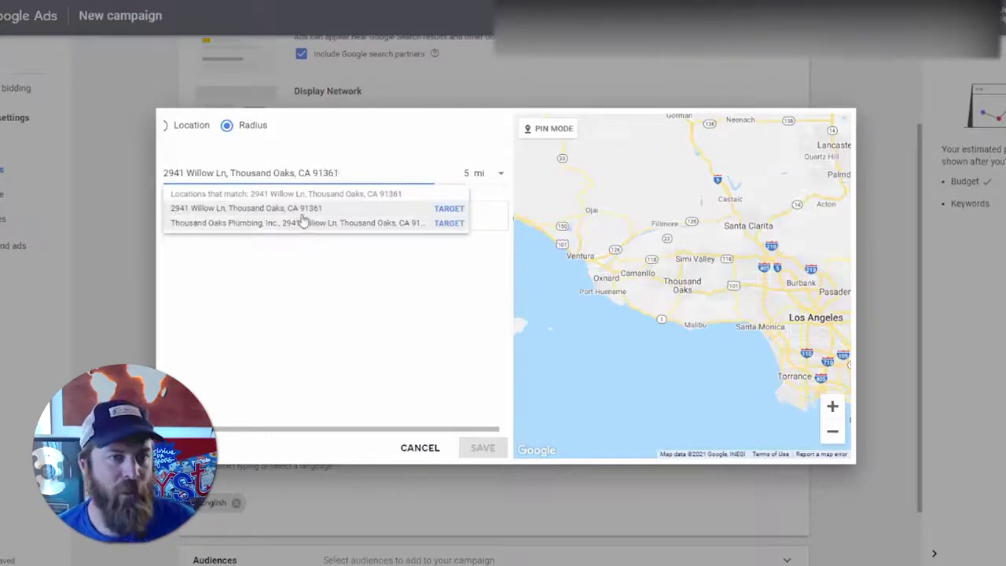
{"action": "left_click", "coordinate": [451, 209]}
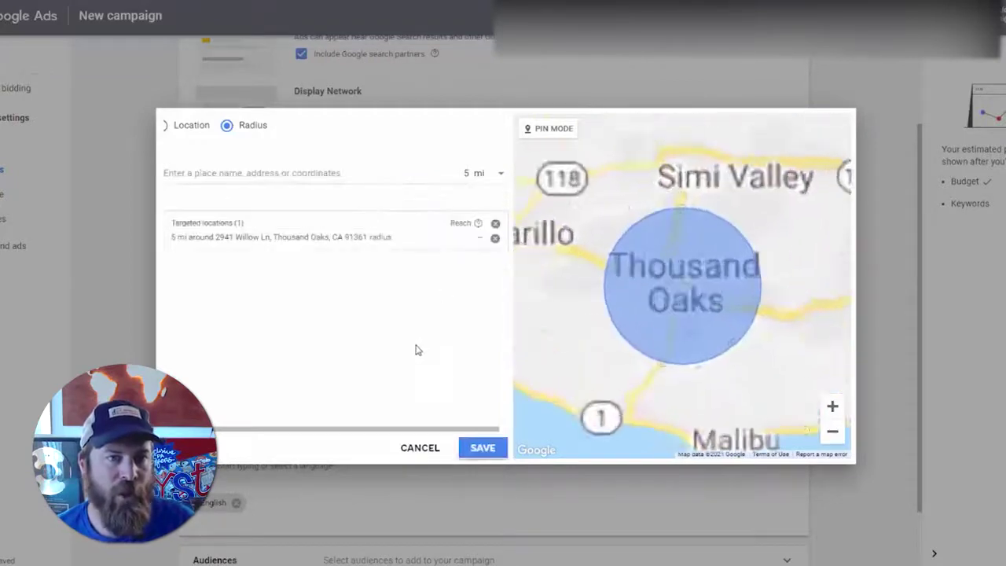
Step: Check the 5 mi circle around Thousand Oaks on the map and save the location targeting
{"action": "scroll", "coordinate": [708, 369], "scroll_direction": "down", "scroll_amount": 2}
{"action": "left_click", "coordinate": [832, 407]}
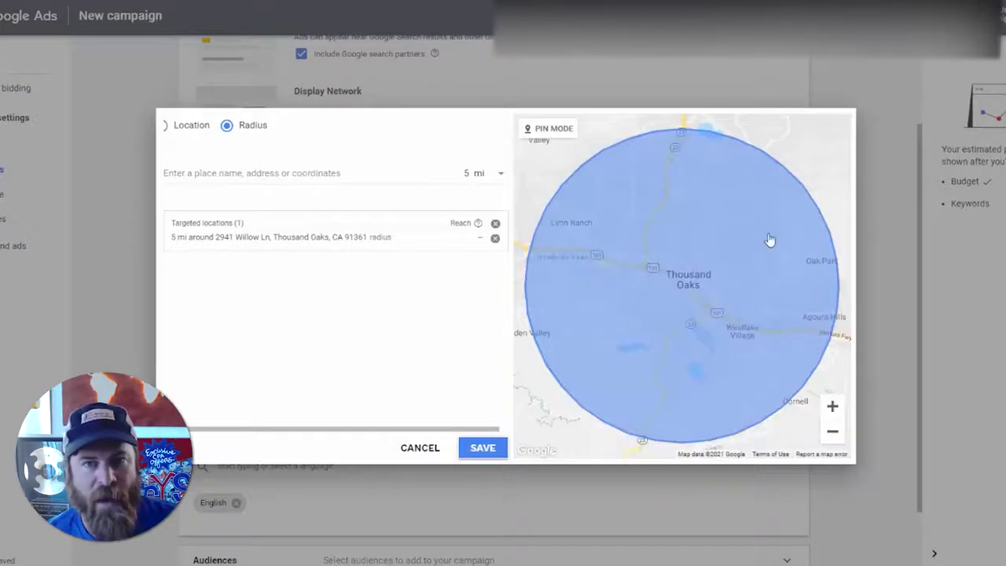
{"action": "left_click_drag", "start_coordinate": [683, 220], "coordinate": [728, 217]}
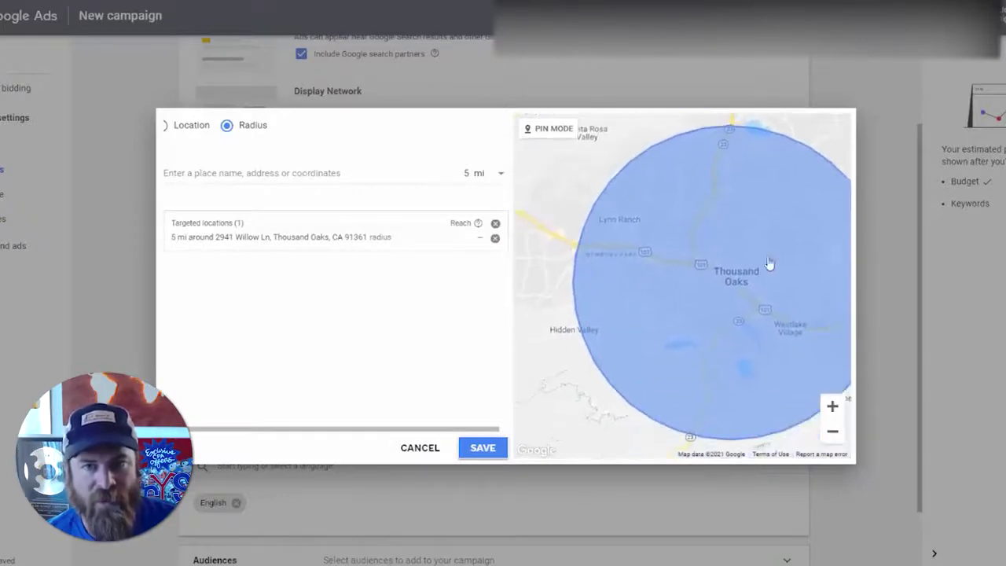
{"action": "left_click_drag", "start_coordinate": [770, 265], "coordinate": [665, 188]}
{"action": "left_click_drag", "start_coordinate": [702, 235], "coordinate": [692, 137]}
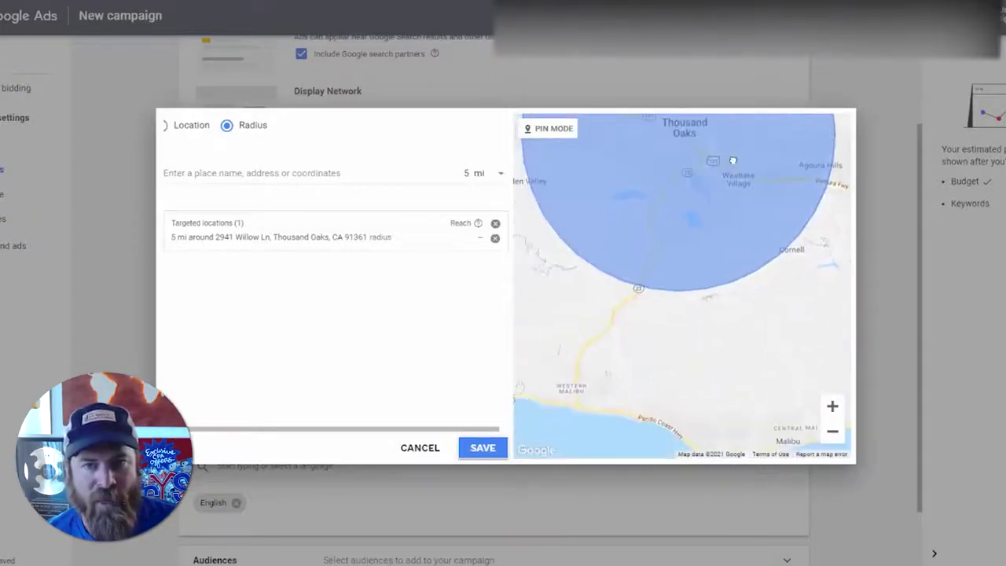
{"action": "left_click", "coordinate": [832, 432]}
{"action": "left_click", "coordinate": [832, 434]}
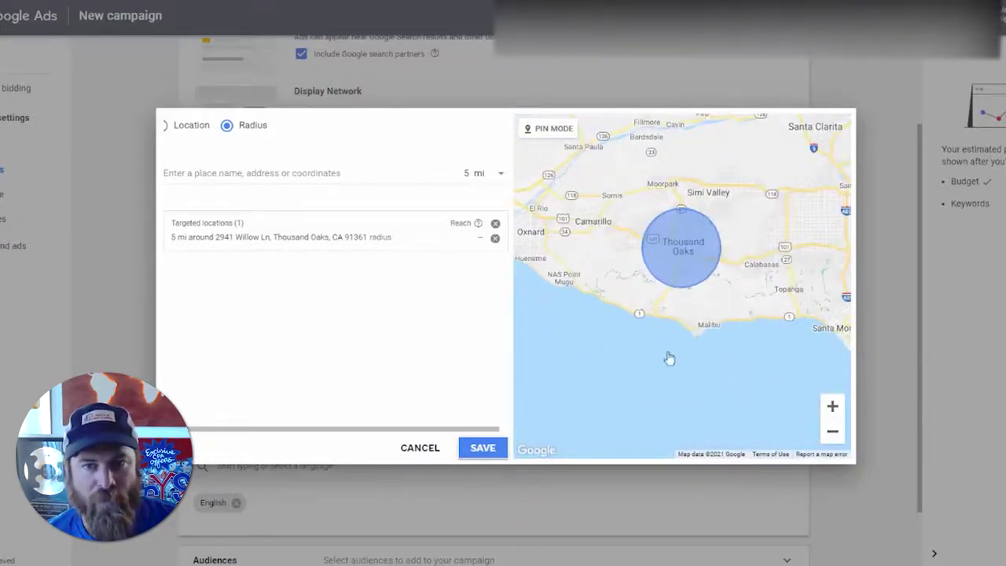
{"action": "left_click", "coordinate": [834, 409]}
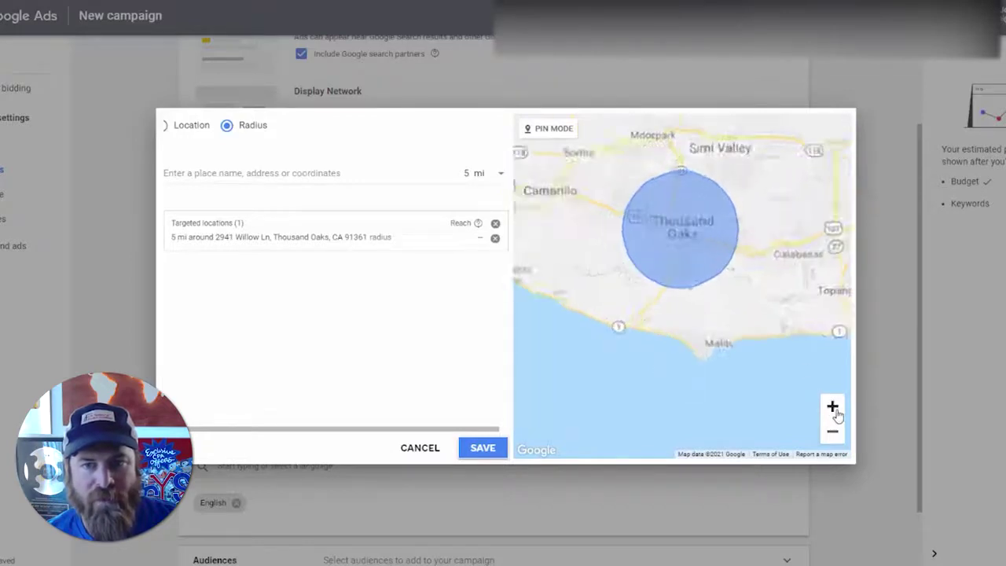
{"action": "left_click", "coordinate": [833, 408]}
{"action": "left_click_drag", "start_coordinate": [742, 225], "coordinate": [686, 333]}
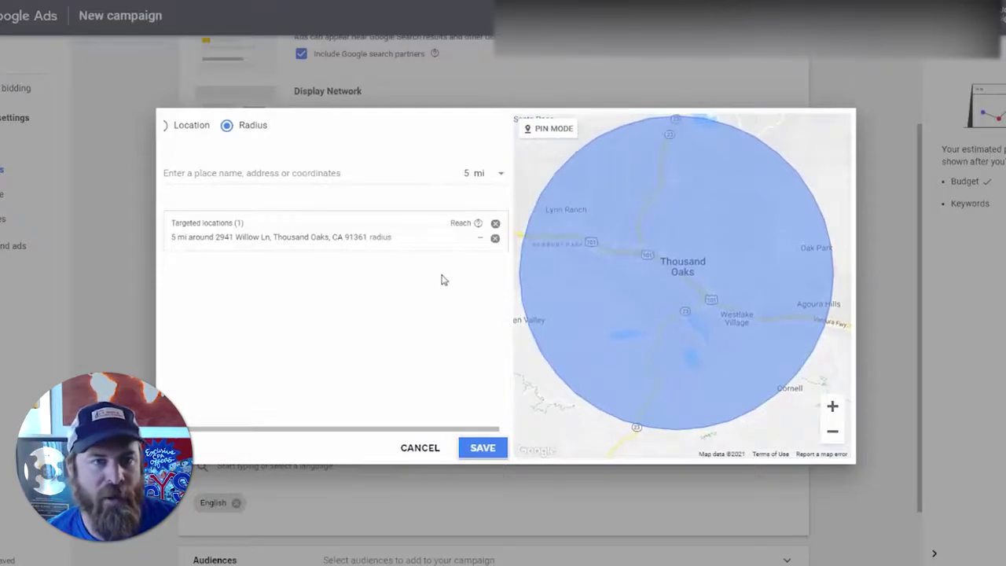
{"action": "left_click", "coordinate": [486, 448]}
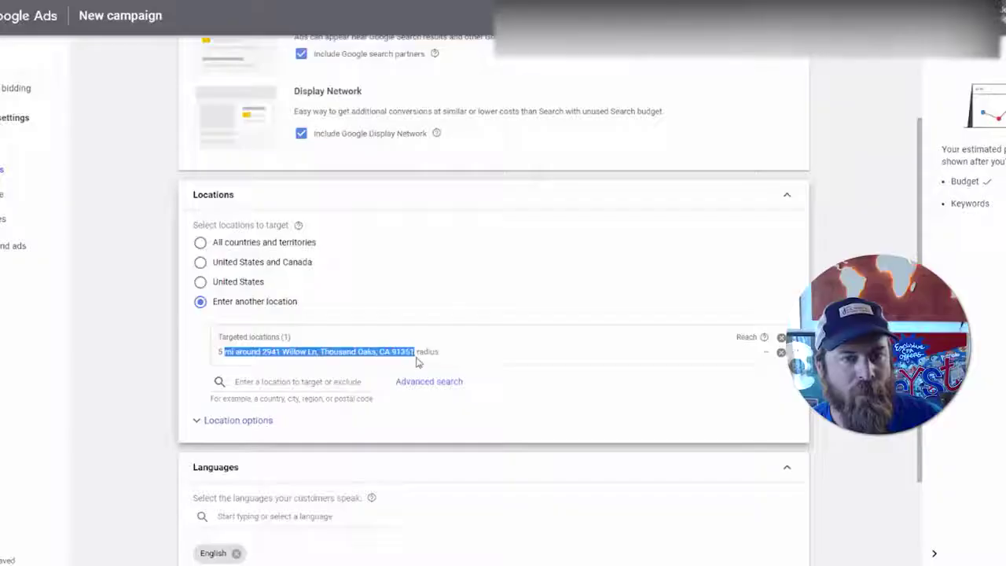
{"action": "left_click_drag", "start_coordinate": [416, 351], "coordinate": [405, 352]}
Step: Keep English as the campaign language, continue to Keywords and ads, and select the keyword list
{"action": "left_click", "coordinate": [404, 366]}
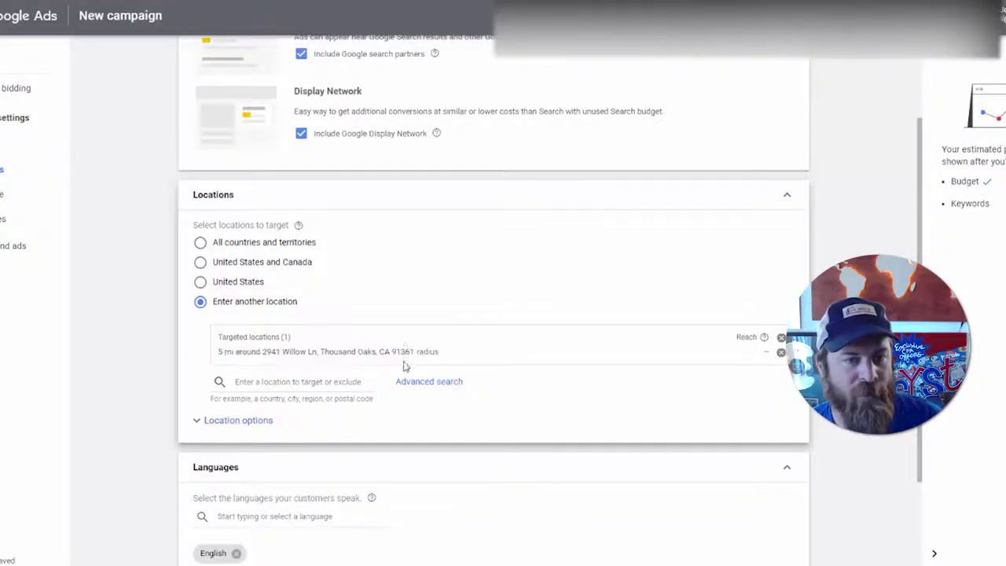
{"action": "scroll", "coordinate": [330, 385], "scroll_direction": "down", "scroll_amount": 3}
{"action": "left_click", "coordinate": [289, 377]}
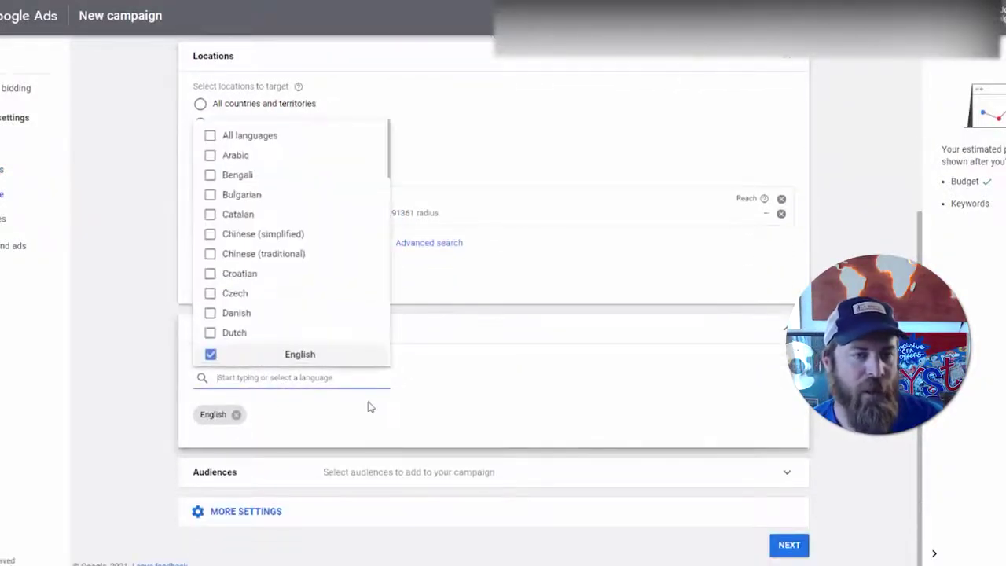
{"action": "left_click", "coordinate": [159, 356]}
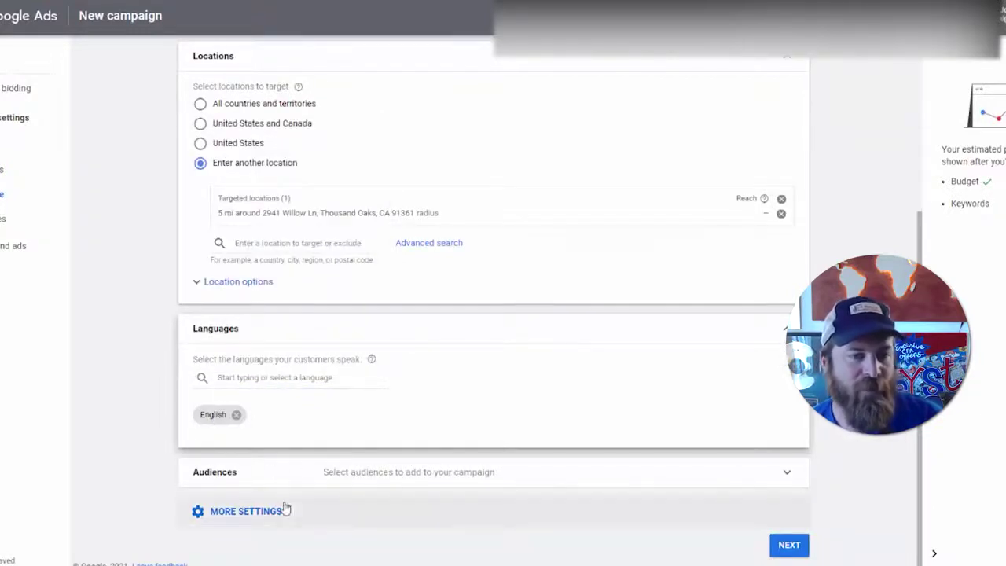
{"action": "mouse_move", "coordinate": [790, 516]}
{"action": "left_mouse_down"}
{"action": "mouse_move", "coordinate": [775, 523]}
{"action": "mouse_move", "coordinate": [815, 521]}
{"action": "mouse_move", "coordinate": [757, 544]}
{"action": "left_mouse_up"}
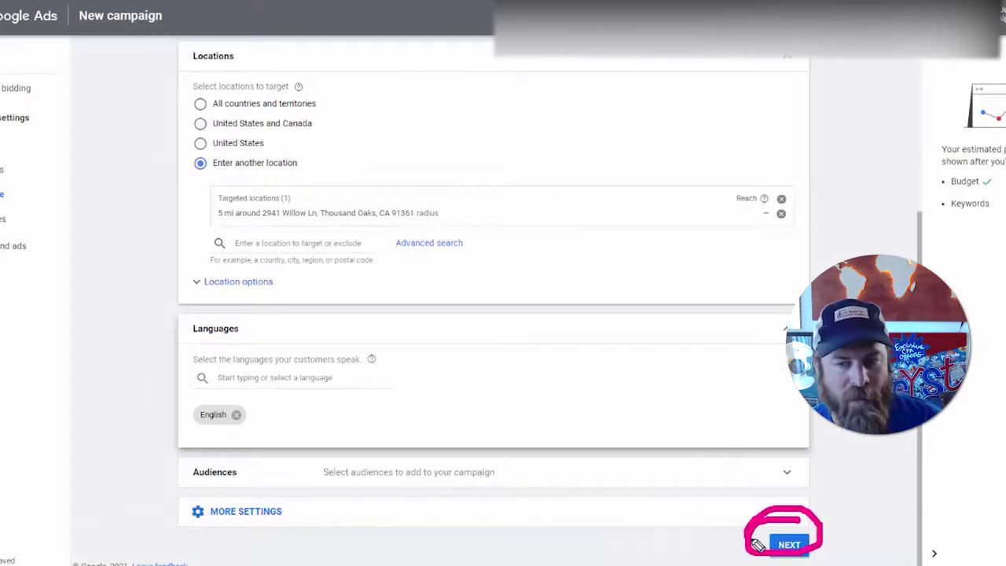
{"action": "left_click", "coordinate": [787, 544]}
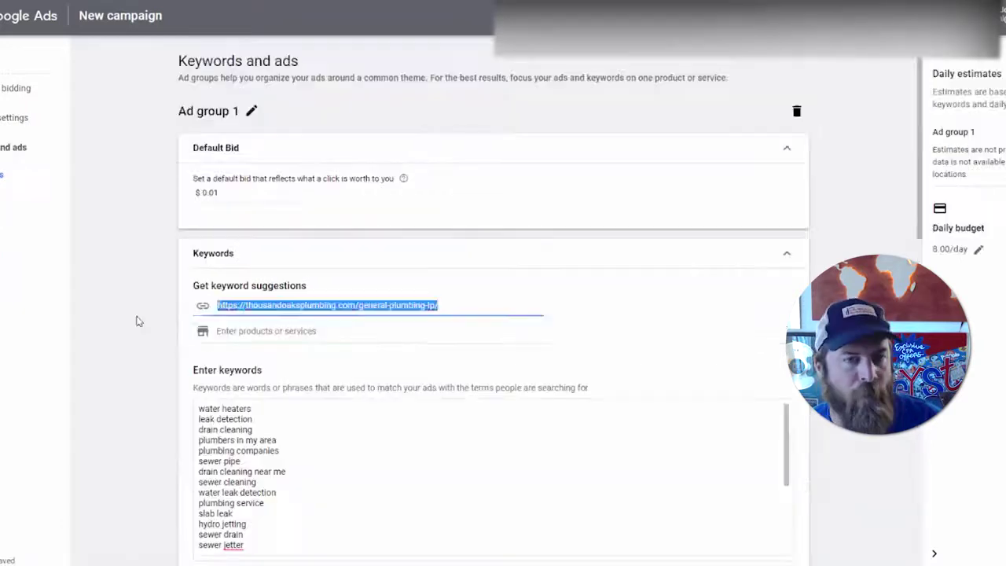
{"action": "left_click", "coordinate": [389, 414]}
{"action": "key", "text": "ctrl+a"}
Step: Replace the keyword list with 'plumbing service' and 'water leak'
{"action": "key", "text": "BackSpace"}
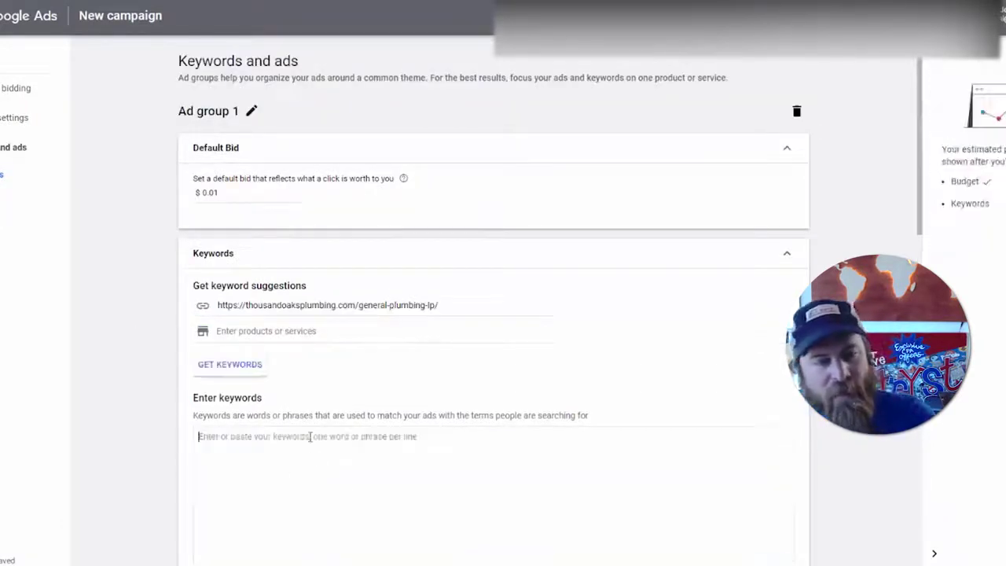
{"action": "scroll", "coordinate": [283, 464], "scroll_direction": "down", "scroll_amount": 1}
{"action": "type", "text": "plumber"}
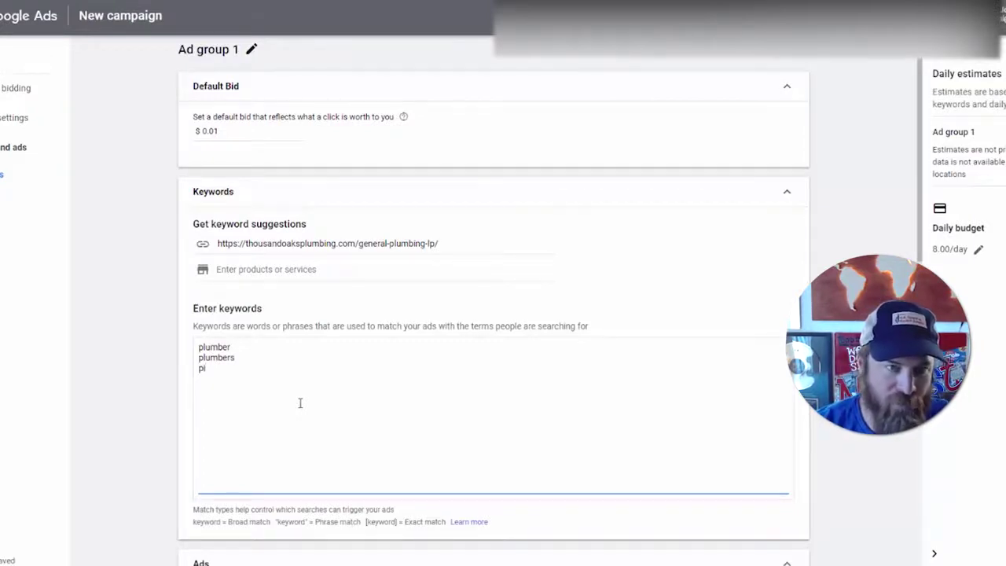
{"action": "type", "text": "umbing service"}
{"action": "key", "text": "Return"}
{"action": "type", "text": "water leak"}
Step: Change Ad group 1's default bid from $0.01 to $5
{"action": "double_click", "coordinate": [259, 131]}
{"action": "left_click", "coordinate": [240, 130]}
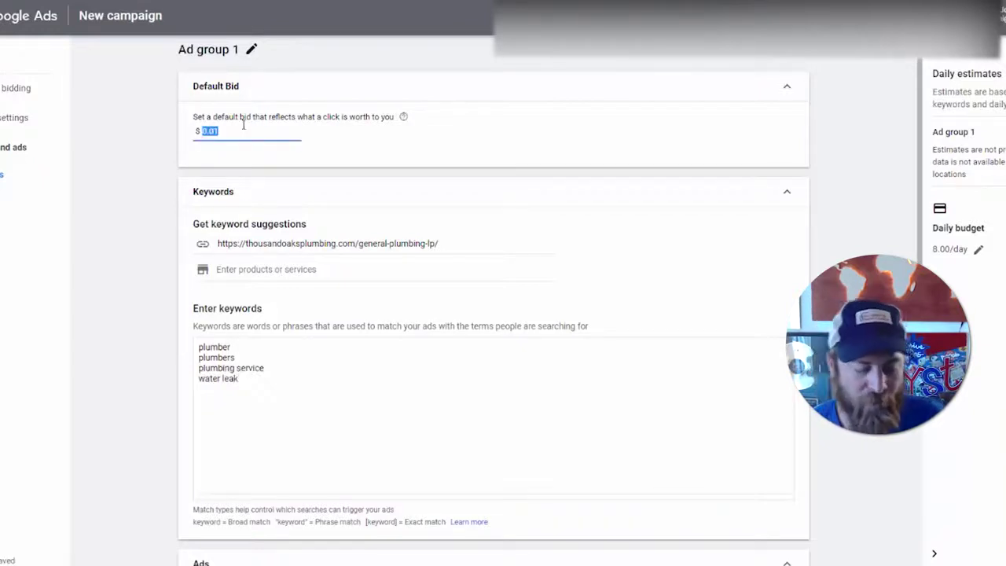
{"action": "key", "text": "BackSpace"}
{"action": "type", "text": "5"}
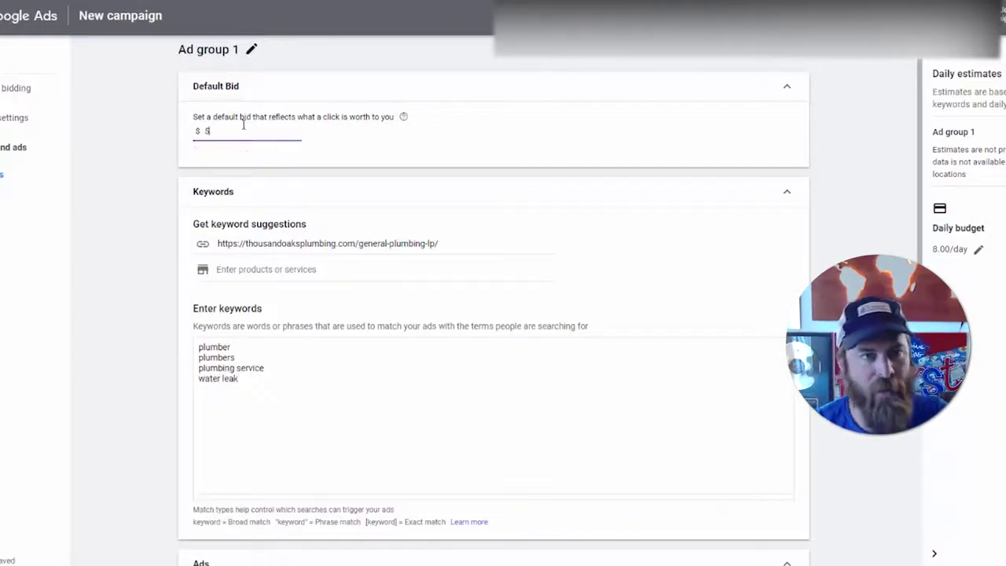
{"action": "left_click", "coordinate": [327, 129]}
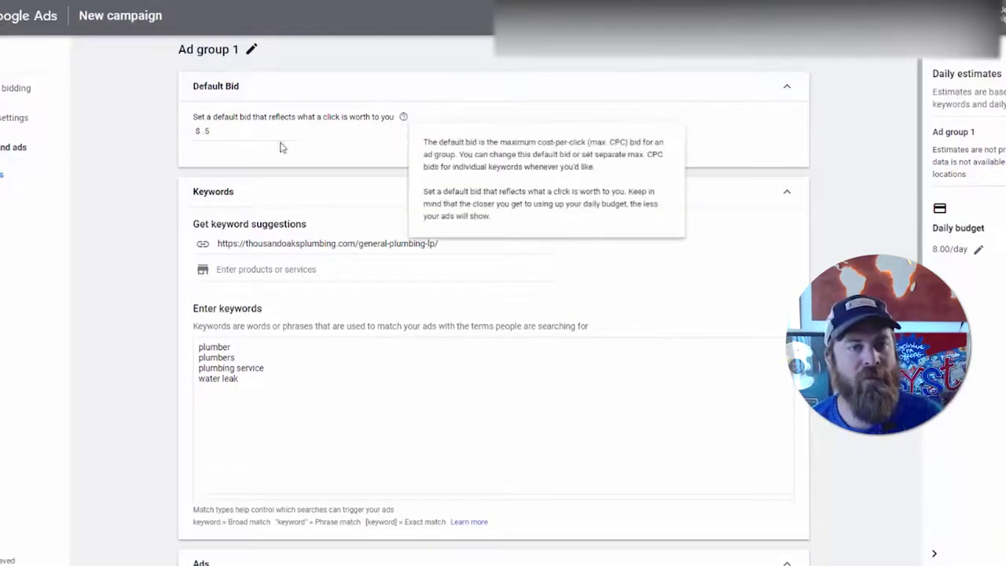
{"action": "scroll", "coordinate": [512, 148], "scroll_direction": "down", "scroll_amount": 3}
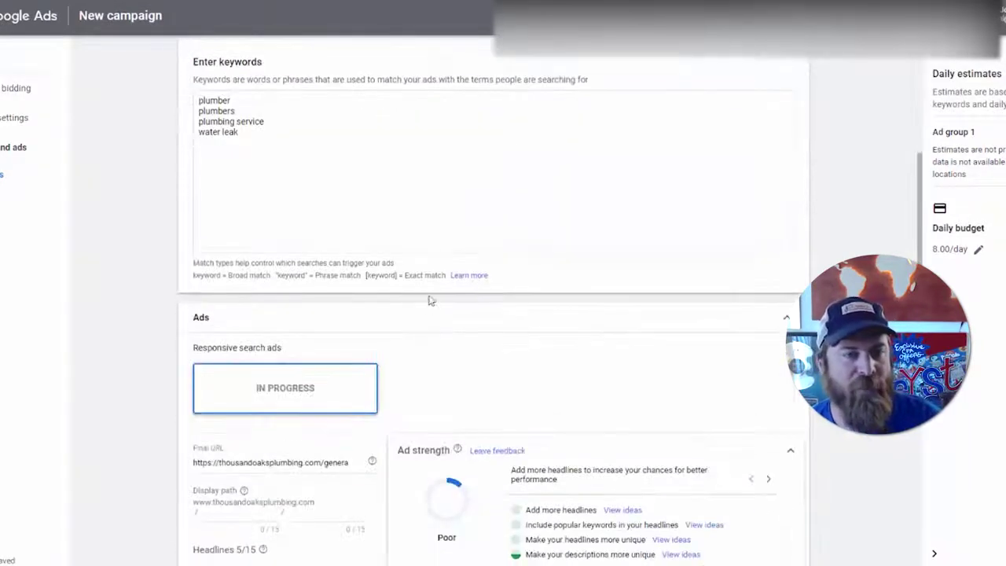
{"action": "scroll", "coordinate": [417, 305], "scroll_direction": "down", "scroll_amount": 2}
{"action": "triple_click", "coordinate": [257, 285]}
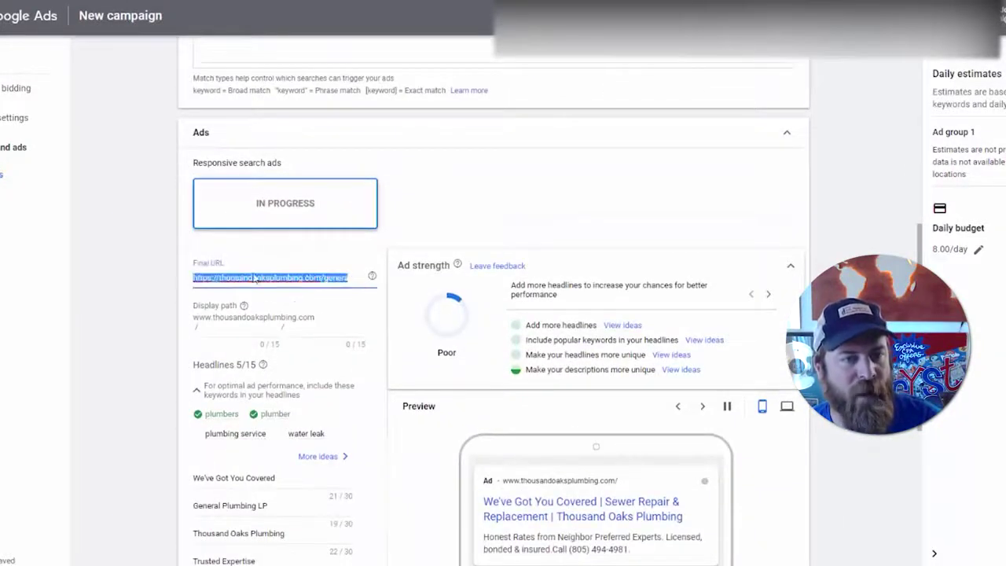
Step: Review the responsive search ad's five headlines and three descriptions
{"action": "scroll", "coordinate": [319, 356], "scroll_direction": "down", "scroll_amount": 1}
{"action": "scroll", "coordinate": [318, 356], "scroll_direction": "down", "scroll_amount": 1}
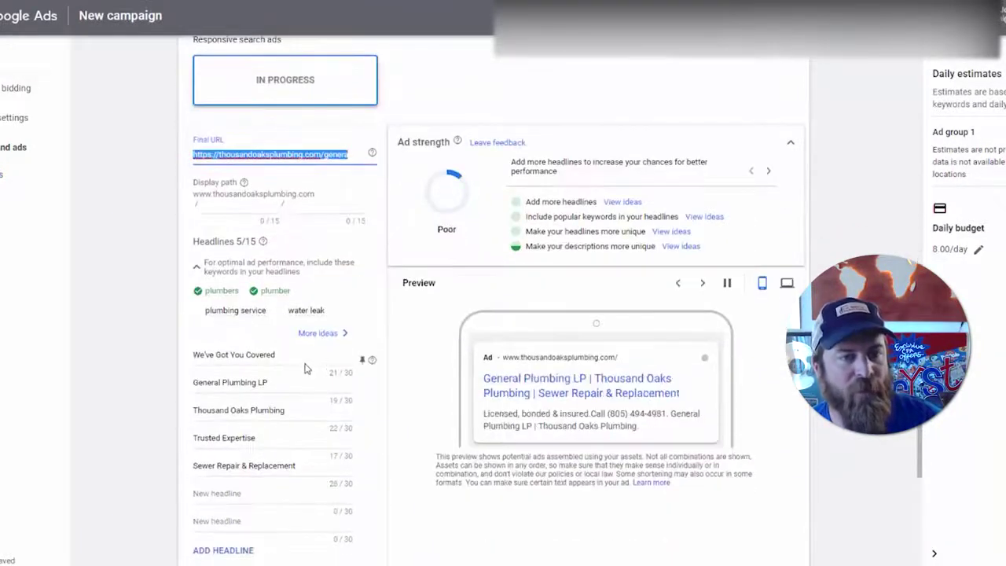
{"action": "scroll", "coordinate": [433, 370], "scroll_direction": "down", "scroll_amount": 1}
{"action": "left_click", "coordinate": [181, 123]}
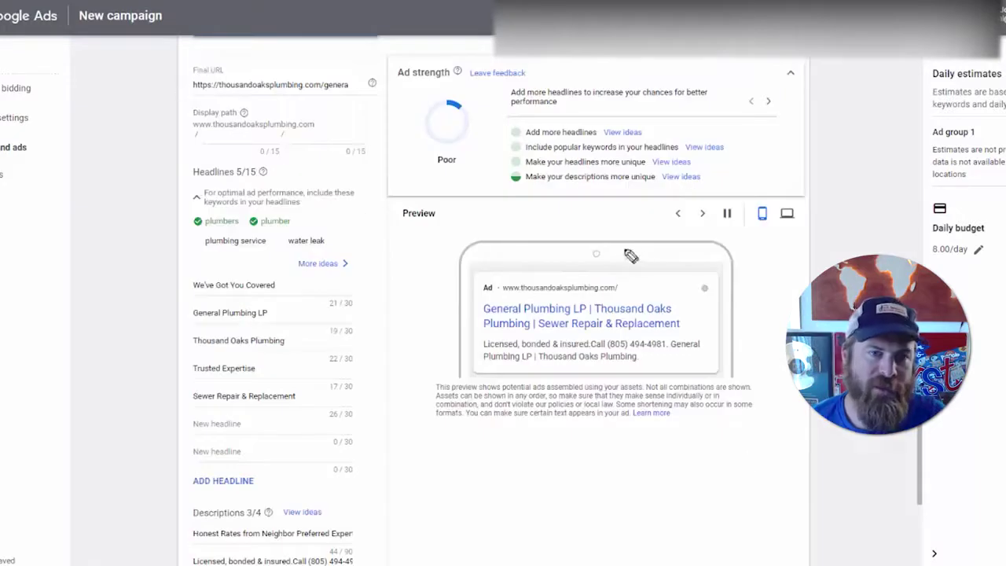
{"action": "mouse_move", "coordinate": [721, 246]}
{"action": "left_mouse_down"}
{"action": "mouse_move", "coordinate": [449, 236]}
{"action": "mouse_move", "coordinate": [210, 246]}
{"action": "mouse_move", "coordinate": [157, 460]}
{"action": "mouse_move", "coordinate": [414, 376]}
{"action": "left_mouse_up"}
{"action": "left_click_drag", "start_coordinate": [416, 327], "coordinate": [179, 238]}
{"action": "mouse_move", "coordinate": [216, 497]}
{"action": "left_mouse_down"}
{"action": "mouse_move", "coordinate": [164, 560]}
{"action": "mouse_move", "coordinate": [149, 498]}
{"action": "left_mouse_up"}
{"action": "key", "text": "Escape"}
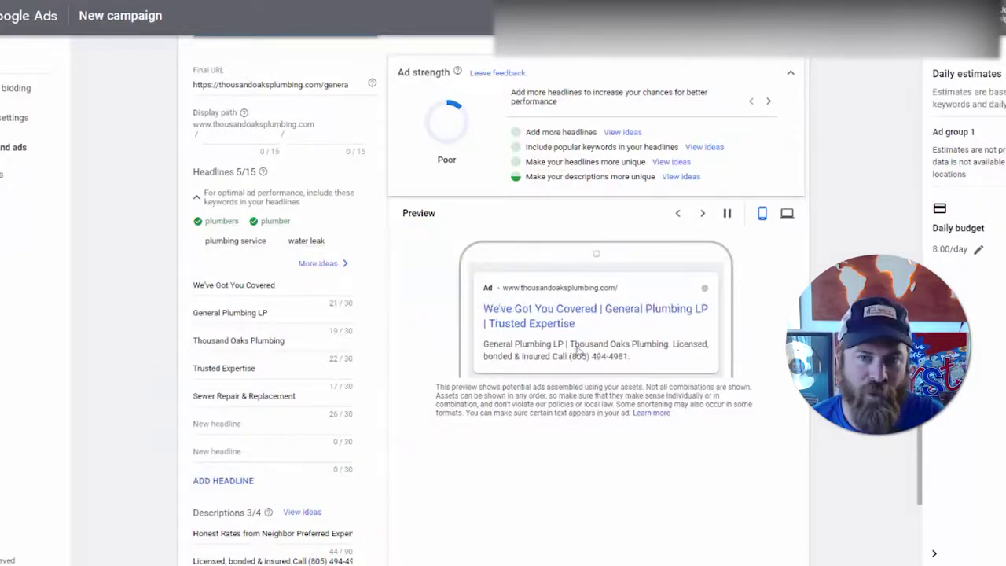
Step: Pause the ad preview, cycle through several headline combinations, and save the ad with Done
{"action": "left_click", "coordinate": [728, 214]}
{"action": "left_click", "coordinate": [704, 216]}
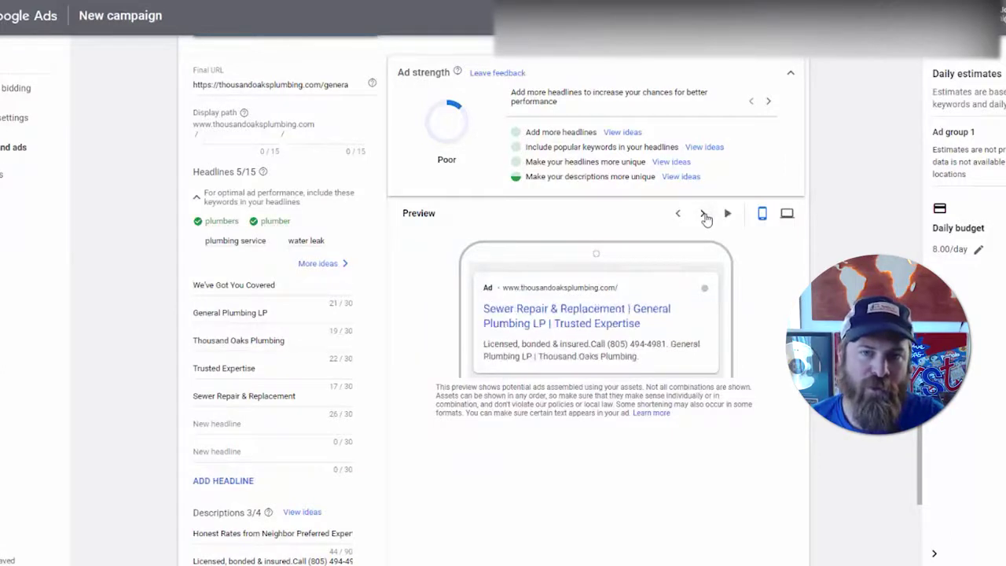
{"action": "left_click", "coordinate": [703, 216]}
{"action": "left_click", "coordinate": [704, 216]}
{"action": "mouse_move", "coordinate": [714, 206]}
{"action": "left_mouse_down"}
{"action": "mouse_move", "coordinate": [688, 212]}
{"action": "mouse_move", "coordinate": [710, 228]}
{"action": "left_mouse_up"}
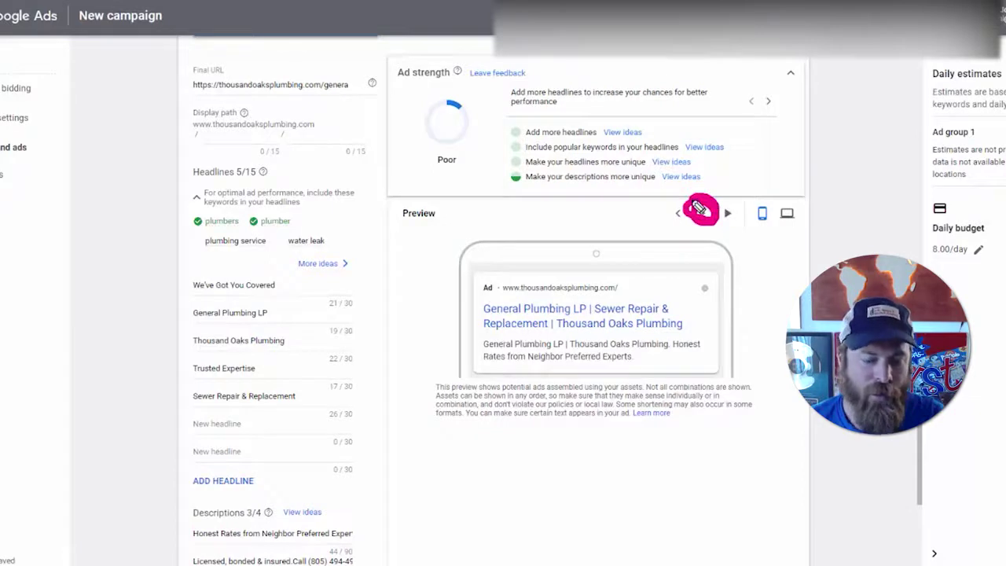
{"action": "left_click", "coordinate": [705, 214]}
{"action": "left_click", "coordinate": [704, 214]}
{"action": "left_click", "coordinate": [704, 214]}
{"action": "scroll", "coordinate": [697, 291], "scroll_direction": "down", "scroll_amount": 5}
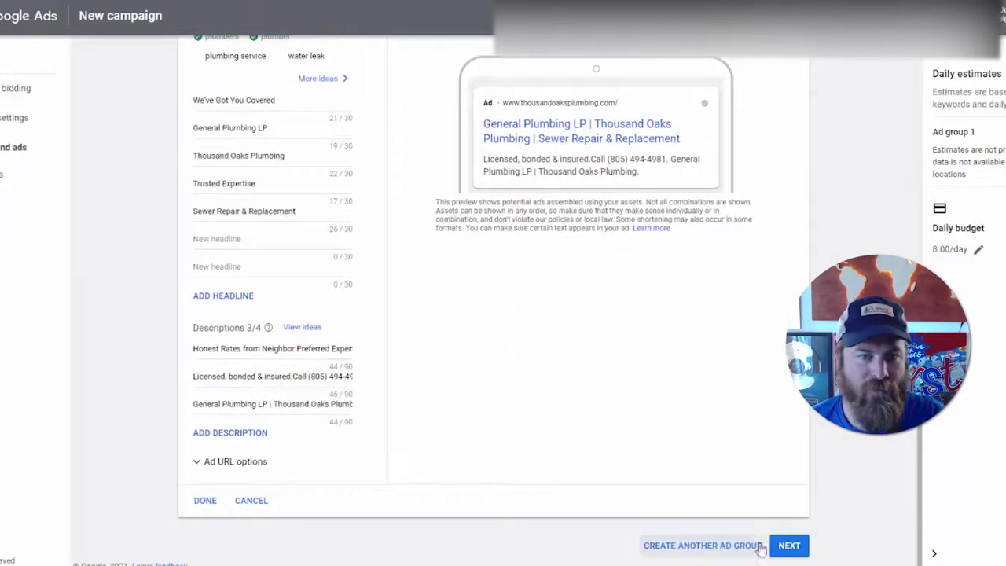
{"action": "left_click", "coordinate": [786, 544]}
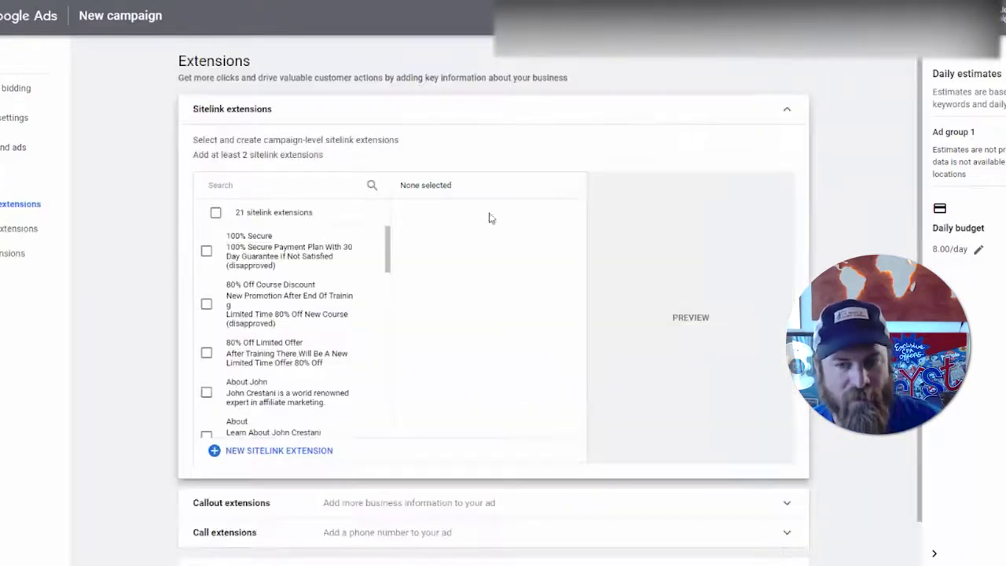
Step: Skip Extensions and review the campaign: $8.00/day Manual CPC, 4 keywords, 1 ad
{"action": "scroll", "coordinate": [504, 251], "scroll_direction": "down", "scroll_amount": 1}
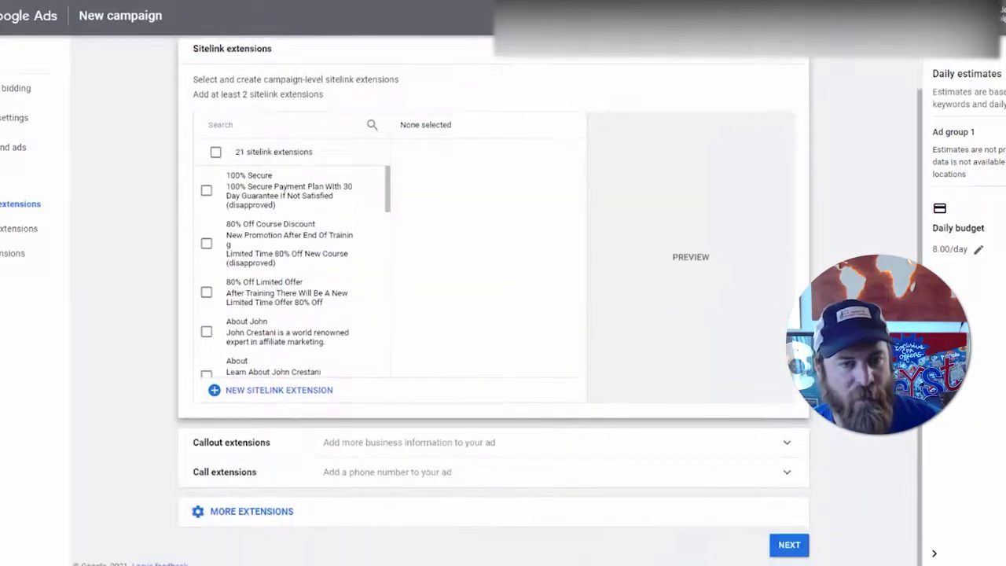
{"action": "left_click", "coordinate": [802, 545]}
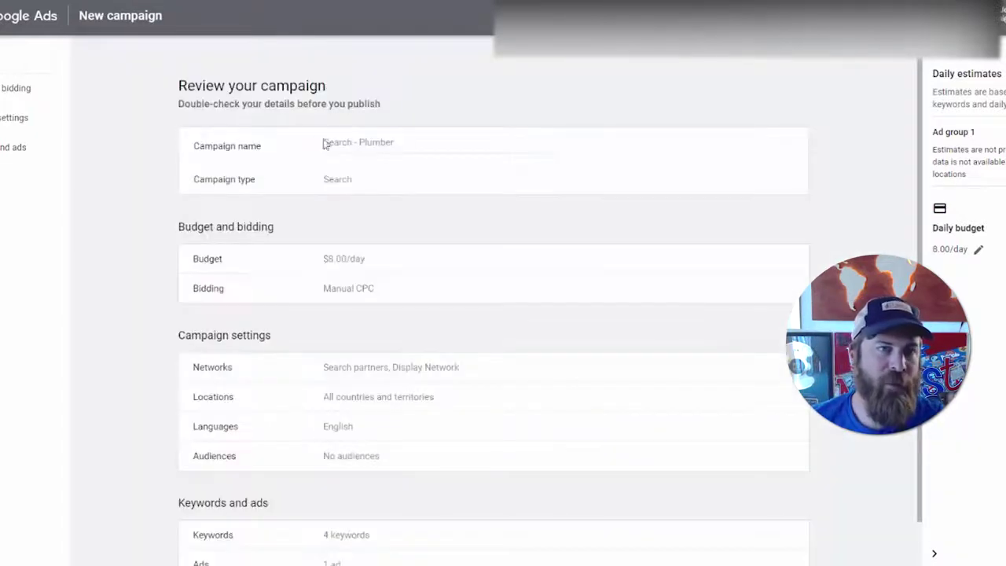
{"action": "scroll", "coordinate": [315, 153], "scroll_direction": "down", "scroll_amount": 2}
{"action": "scroll", "coordinate": [472, 224], "scroll_direction": "up", "scroll_amount": 1}
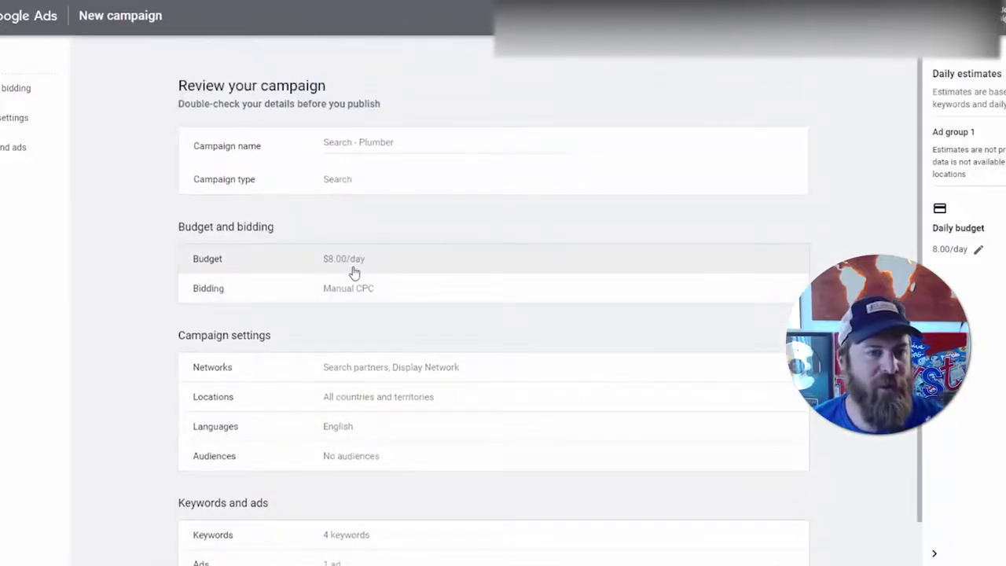
{"action": "scroll", "coordinate": [370, 272], "scroll_direction": "down", "scroll_amount": 1}
{"action": "scroll", "coordinate": [731, 299], "scroll_direction": "up", "scroll_amount": 1}
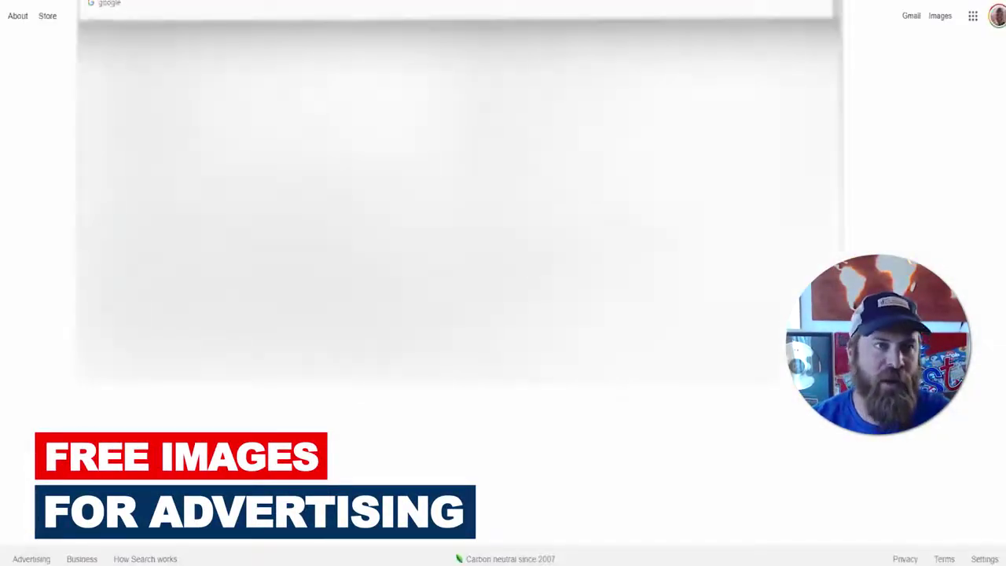
Step: Search Google for 'google image search' and switch to the Images results
{"action": "type", "text": "mage search"}
{"action": "key", "text": "Return"}
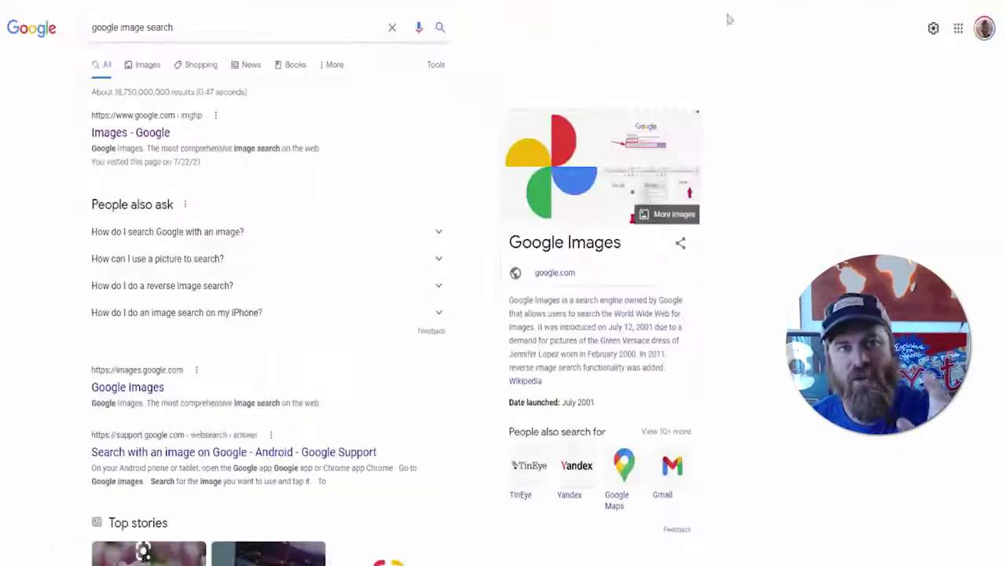
{"action": "left_click", "coordinate": [146, 67]}
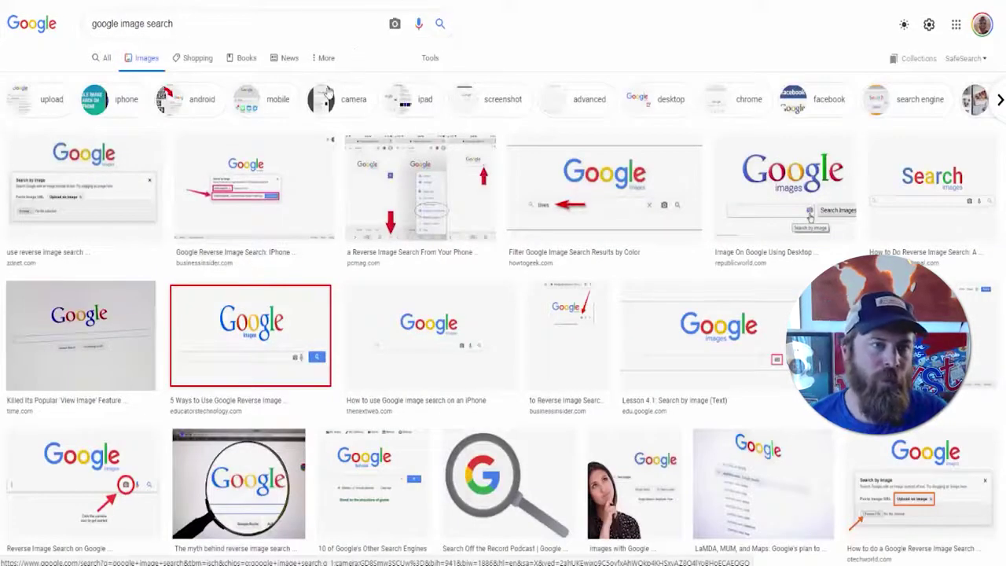
Step: Filter the image results under Usage Rights to Creative Commons licenses
{"action": "left_click", "coordinate": [430, 59]}
{"action": "mouse_move", "coordinate": [470, 43]}
{"action": "left_mouse_down"}
{"action": "mouse_move", "coordinate": [445, 31]}
{"action": "mouse_move", "coordinate": [482, 81]}
{"action": "mouse_move", "coordinate": [397, 69]}
{"action": "left_mouse_up"}
{"action": "left_click_drag", "start_coordinate": [580, 51], "coordinate": [503, 79]}
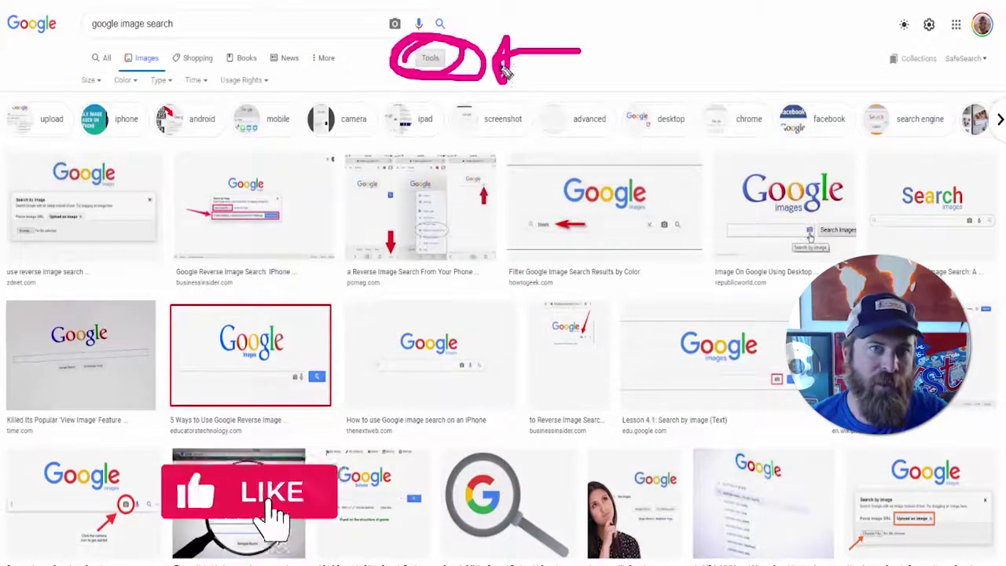
{"action": "mouse_move", "coordinate": [211, 70]}
{"action": "left_mouse_down"}
{"action": "mouse_move", "coordinate": [208, 95]}
{"action": "mouse_move", "coordinate": [287, 90]}
{"action": "mouse_move", "coordinate": [212, 79]}
{"action": "left_mouse_up"}
{"action": "mouse_move", "coordinate": [525, 187]}
{"action": "left_mouse_down"}
{"action": "mouse_move", "coordinate": [323, 101]}
{"action": "mouse_move", "coordinate": [332, 85]}
{"action": "mouse_move", "coordinate": [314, 129]}
{"action": "mouse_move", "coordinate": [329, 102]}
{"action": "left_mouse_up"}
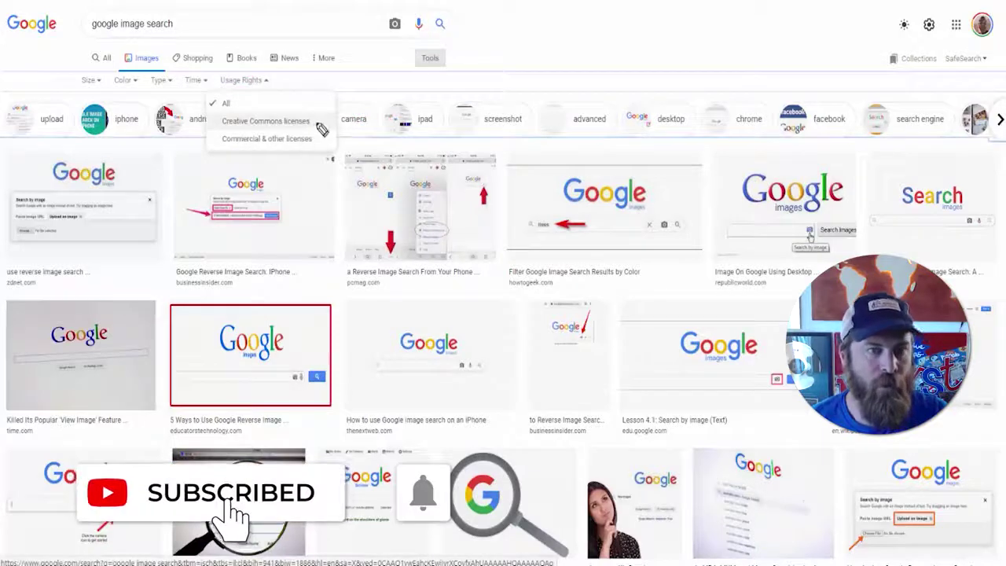
{"action": "mouse_move", "coordinate": [321, 128]}
{"action": "left_mouse_down"}
{"action": "mouse_move", "coordinate": [311, 111]}
{"action": "mouse_move", "coordinate": [213, 110]}
{"action": "mouse_move", "coordinate": [228, 135]}
{"action": "mouse_move", "coordinate": [273, 140]}
{"action": "mouse_move", "coordinate": [318, 134]}
{"action": "mouse_move", "coordinate": [329, 114]}
{"action": "left_mouse_up"}
{"action": "mouse_move", "coordinate": [599, 94]}
{"action": "left_mouse_down"}
{"action": "mouse_move", "coordinate": [423, 93]}
{"action": "mouse_move", "coordinate": [344, 116]}
{"action": "mouse_move", "coordinate": [366, 143]}
{"action": "mouse_move", "coordinate": [358, 117]}
{"action": "left_mouse_up"}
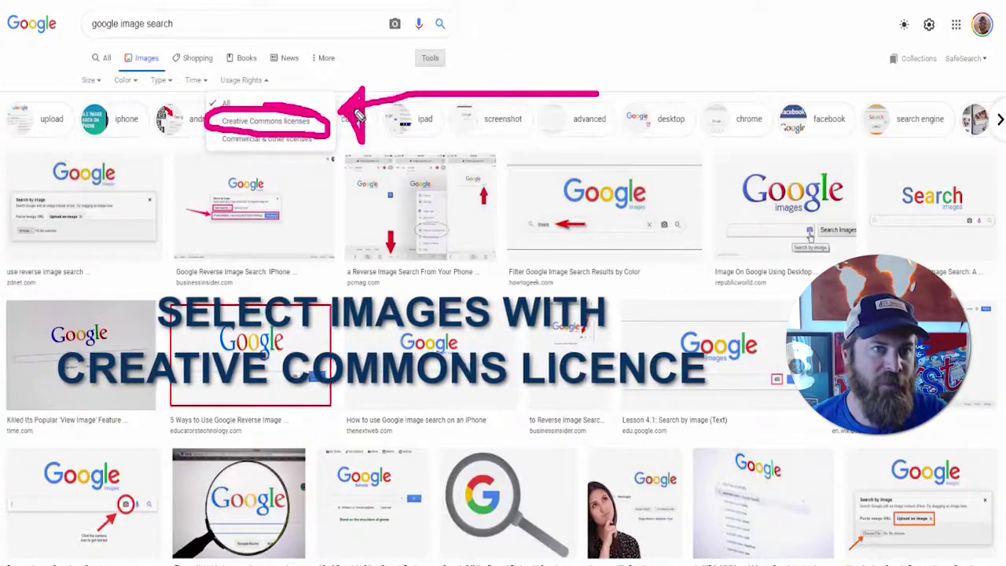
{"action": "left_click", "coordinate": [266, 121]}
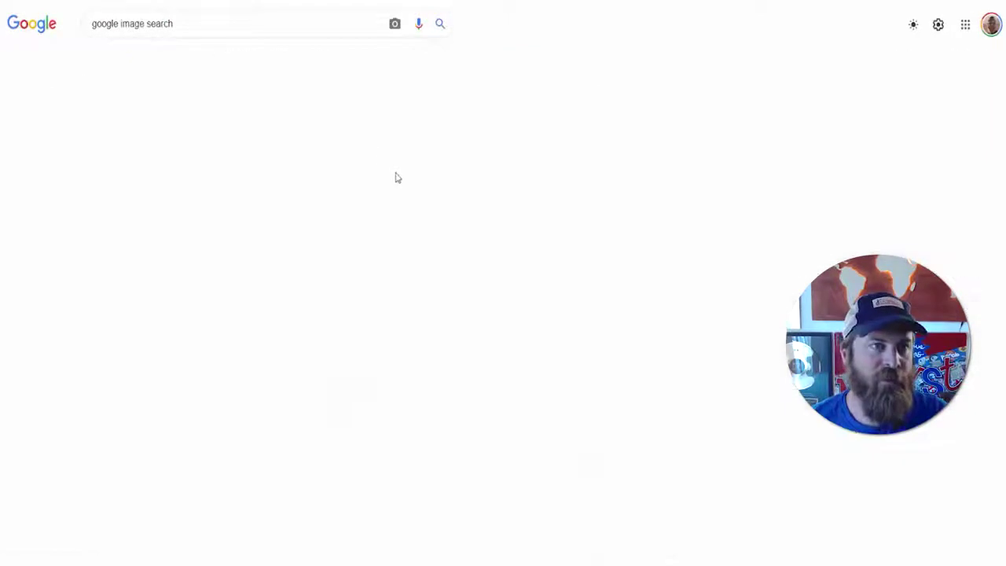
Step: Search Google Images for 'plumbers' and preview the Types of Plumbers for Your Home image
{"action": "triple_click", "coordinate": [132, 23]}
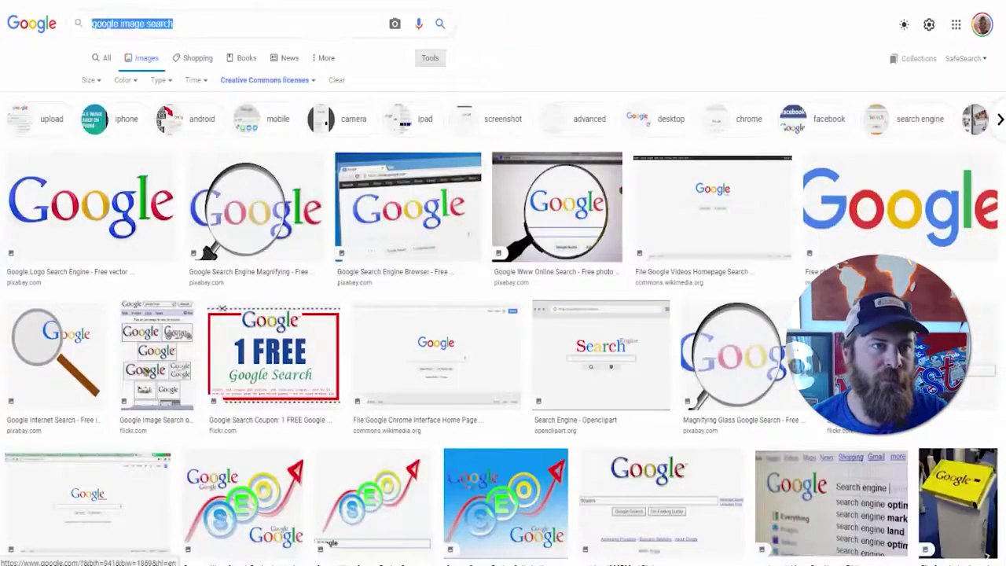
{"action": "type", "text": "plumber"}
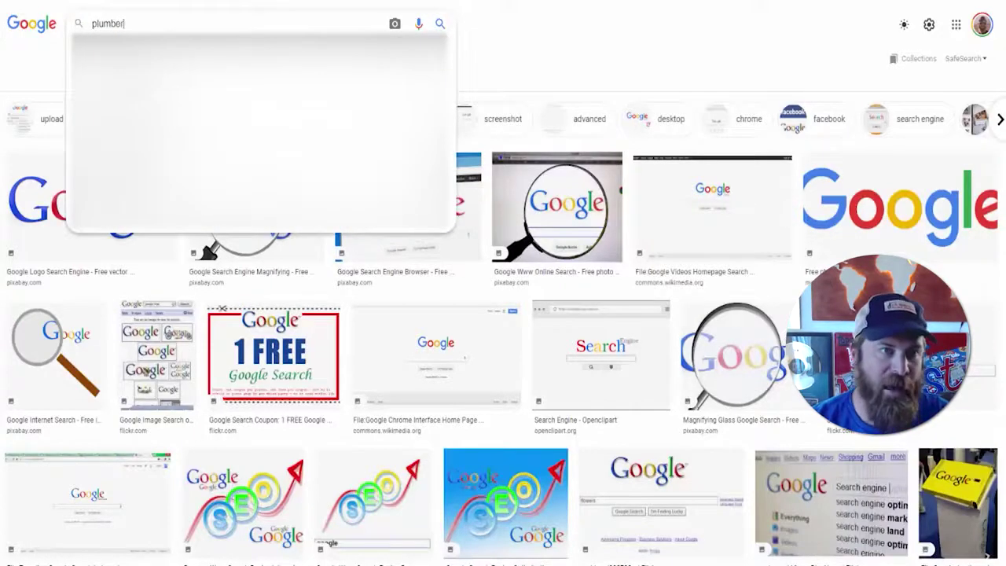
{"action": "type", "text": "s"}
{"action": "key", "text": "Return"}
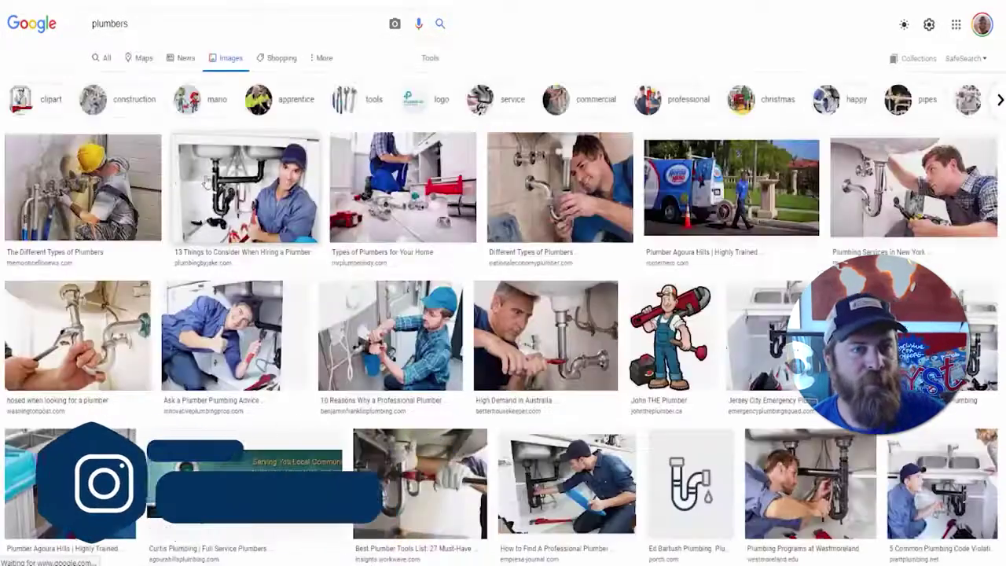
{"action": "left_click", "coordinate": [206, 183]}
{"action": "left_click", "coordinate": [409, 90]}
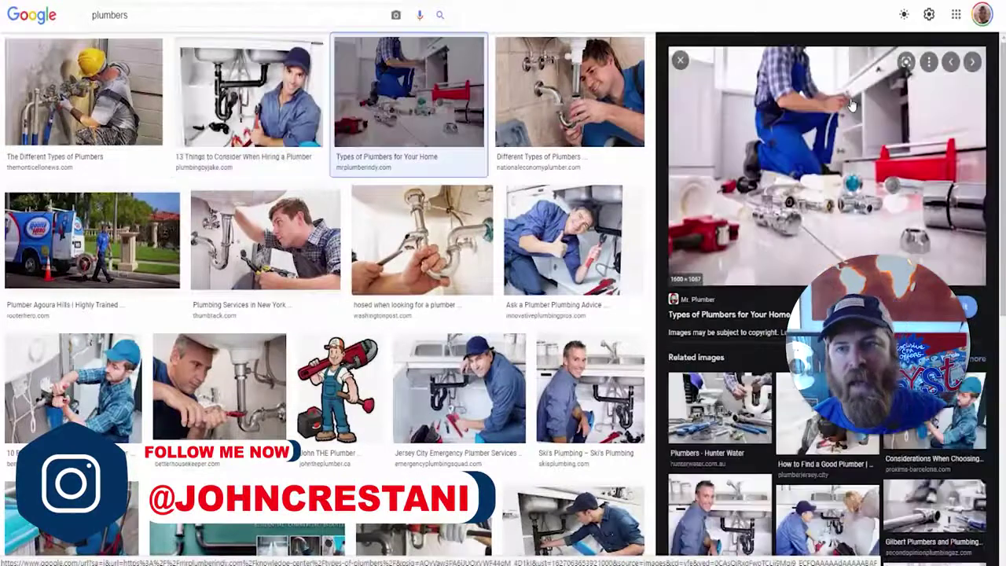
Step: Step through the next few plumber images in the preview panel
{"action": "key", "text": "Right"}
{"action": "key", "text": "Right"}
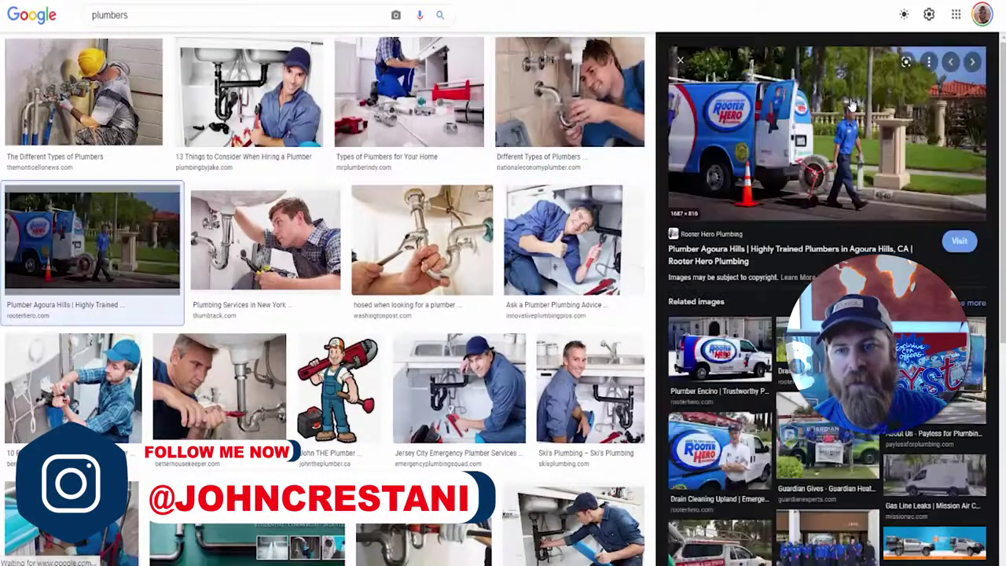
{"action": "key", "text": "Right"}
{"action": "key", "text": "Right"}
{"action": "key", "text": "Right"}
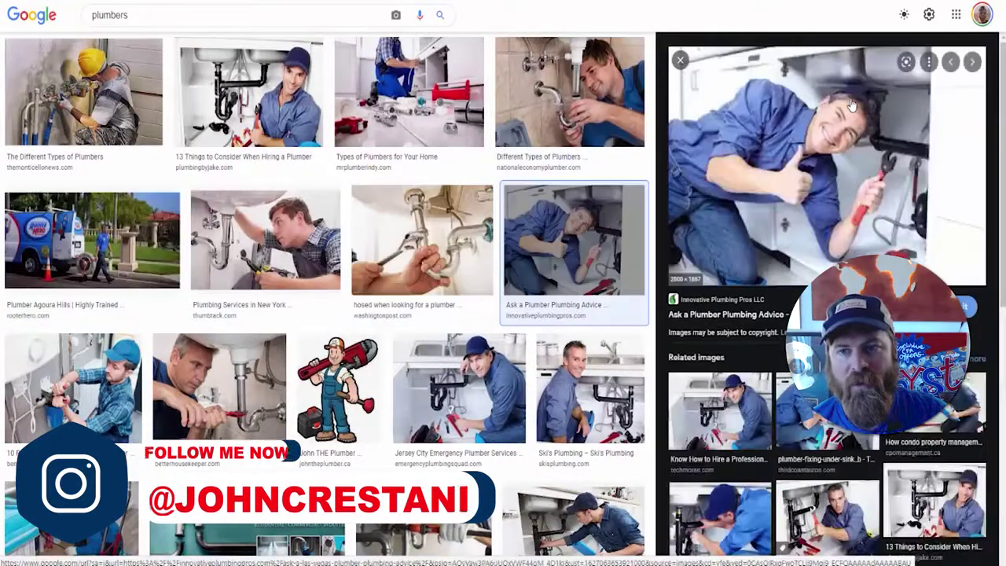
{"action": "key", "text": "Right"}
{"action": "key", "text": "Right"}
{"action": "key", "text": "Right"}
{"action": "key", "text": "Right"}
{"action": "key", "text": "Right"}
{"action": "key", "text": "Right"}
{"action": "key", "text": "Right"}
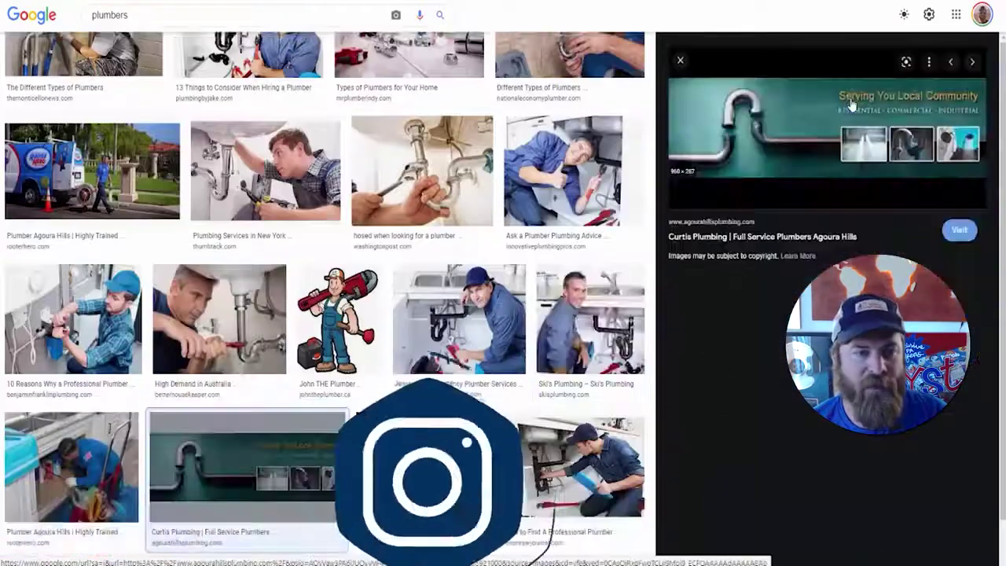
{"action": "key", "text": "Right"}
{"action": "key", "text": "Right"}
{"action": "key", "text": "Right"}
{"action": "key", "text": "Right"}
{"action": "key", "text": "Right"}
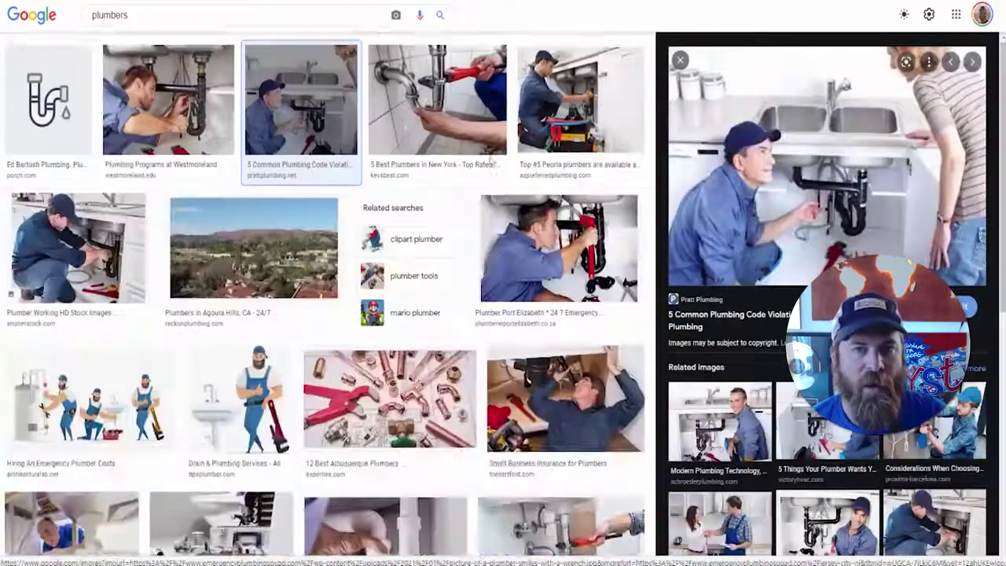
{"action": "scroll", "coordinate": [461, 197], "scroll_direction": "down", "scroll_amount": 15}
{"action": "scroll", "coordinate": [460, 197], "scroll_direction": "down", "scroll_amount": 20}
{"action": "scroll", "coordinate": [460, 197], "scroll_direction": "down", "scroll_amount": 20}
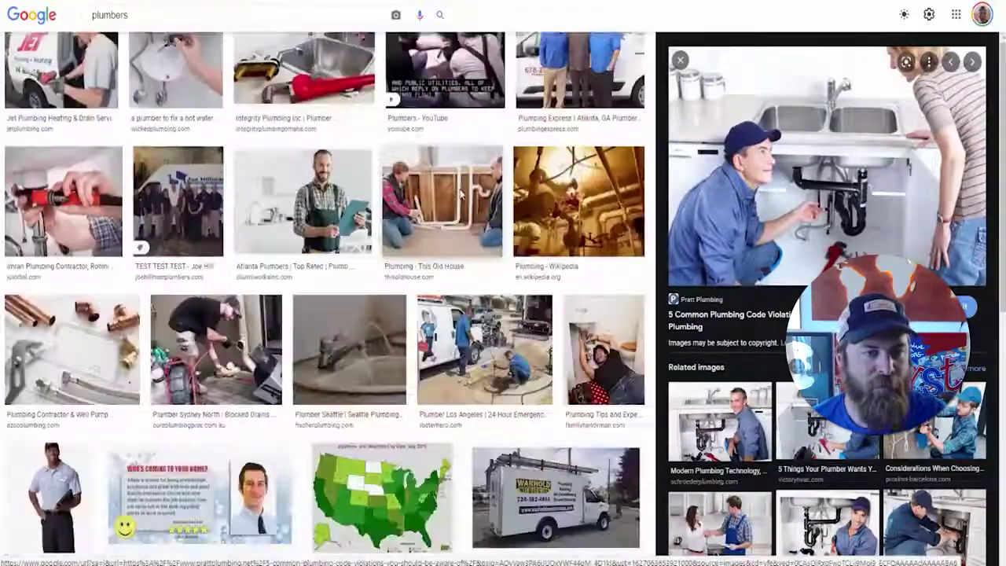
{"action": "scroll", "coordinate": [461, 194], "scroll_direction": "down", "scroll_amount": 20}
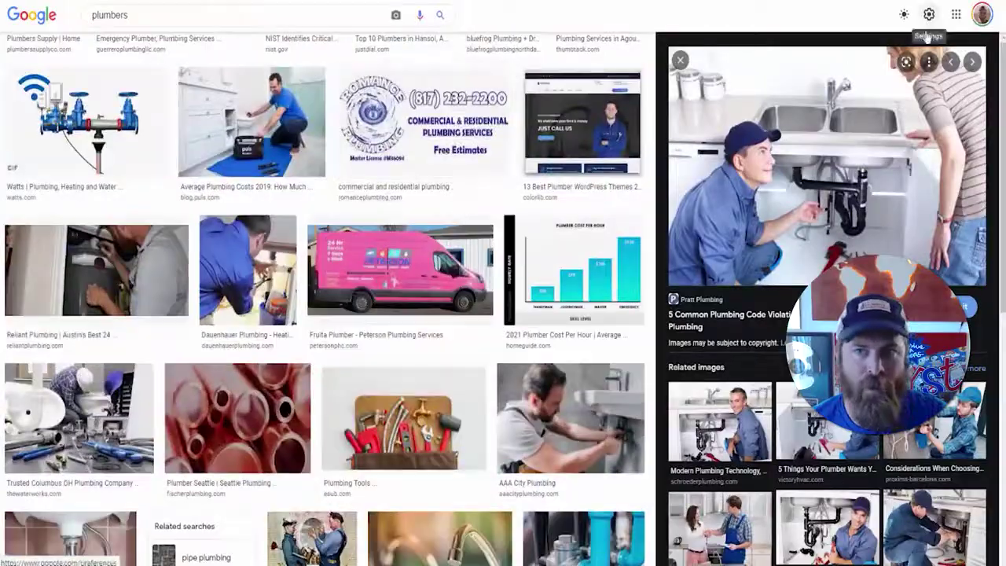
Step: Close the preview and scroll the full-width plumbers image results
{"action": "left_click", "coordinate": [680, 60]}
{"action": "scroll", "coordinate": [309, 155], "scroll_direction": "up", "scroll_amount": 10}
{"action": "scroll", "coordinate": [307, 155], "scroll_direction": "down", "scroll_amount": 15}
{"action": "scroll", "coordinate": [504, 314], "scroll_direction": "up", "scroll_amount": 10}
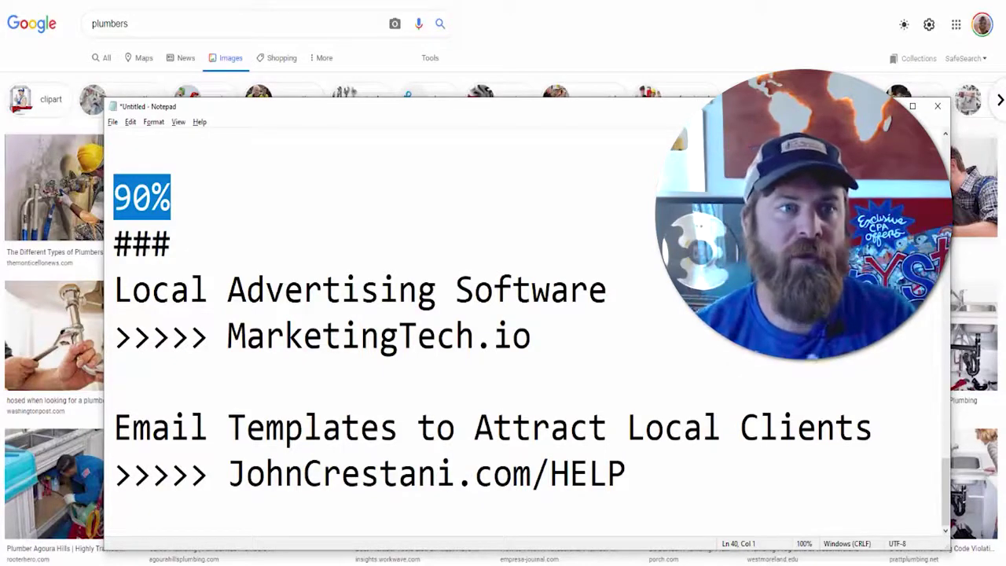
Step: Add blank lines after the 90% figure in the Notepad note, then reselect 90%
{"action": "left_click_drag", "start_coordinate": [185, 189], "coordinate": [114, 196]}
{"action": "left_click", "coordinate": [115, 196]}
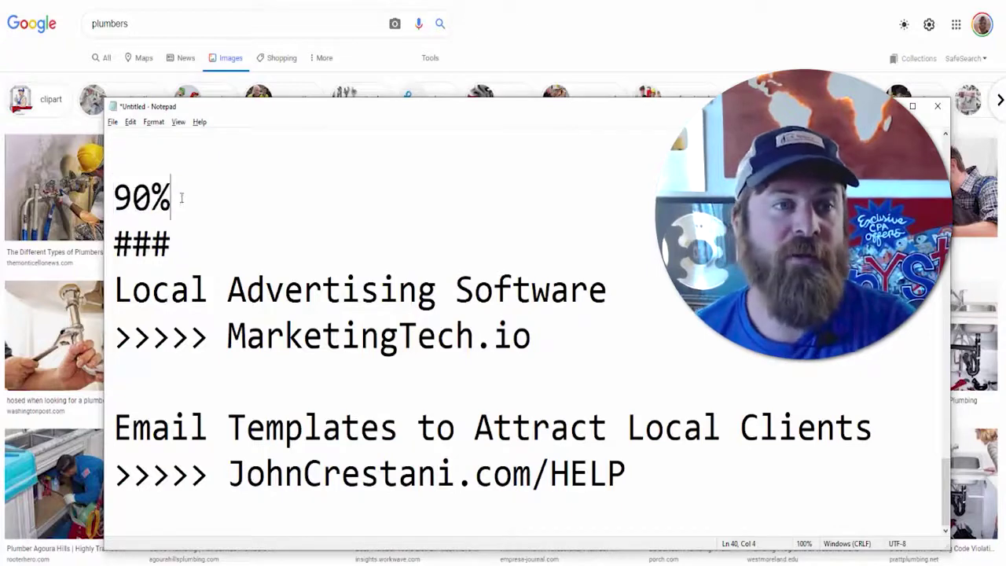
{"action": "key", "text": "Return"}
{"action": "key", "text": "shift+Up"}
{"action": "key", "text": "shift+Down"}
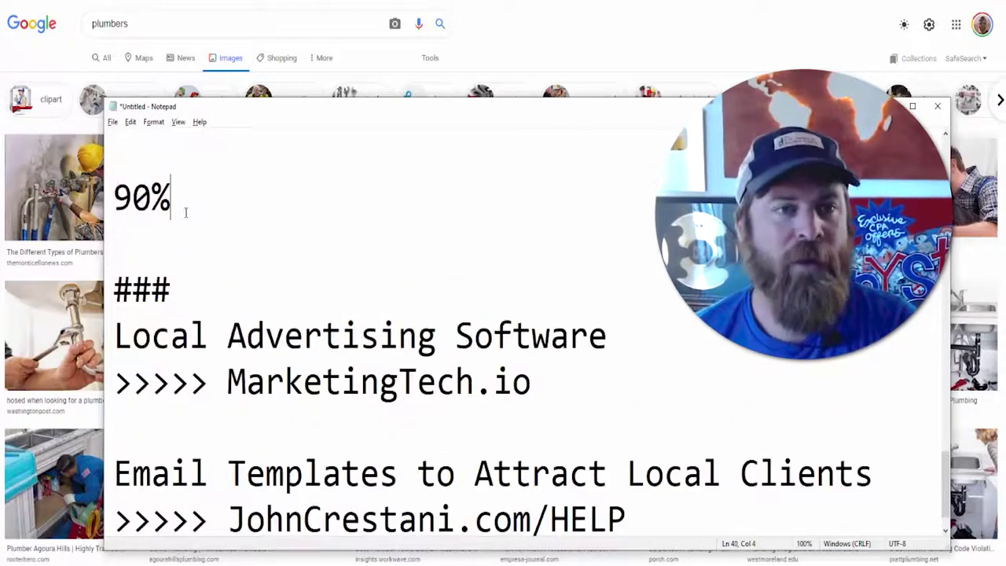
{"action": "key", "text": "shift+Up"}
{"action": "left_click", "coordinate": [174, 198]}
{"action": "key", "text": "shift+Left"}
{"action": "key", "text": "shift+Left"}
{"action": "key", "text": "shift+Left"}
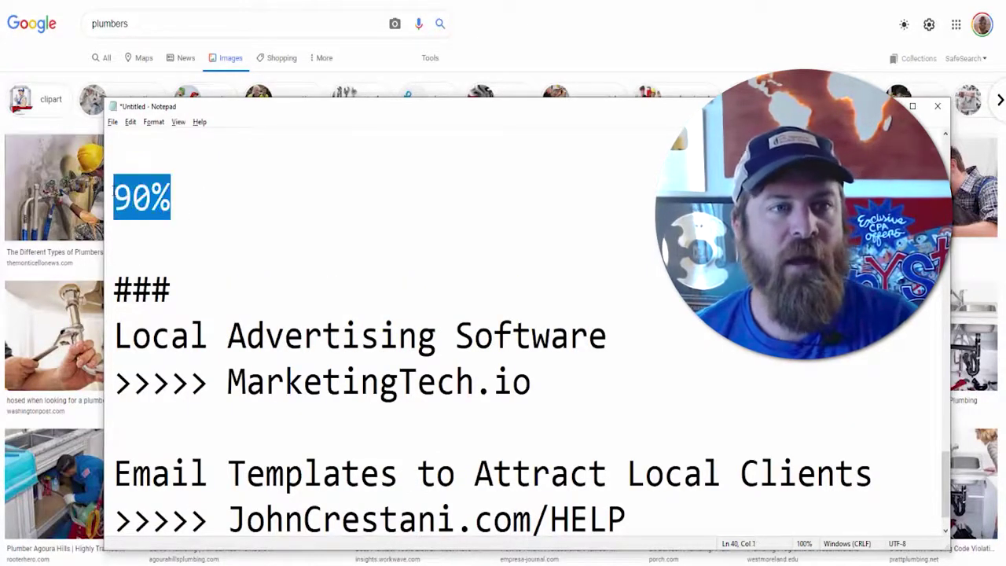
{"action": "key", "text": "shift+Right"}
{"action": "key", "text": "shift+Left"}
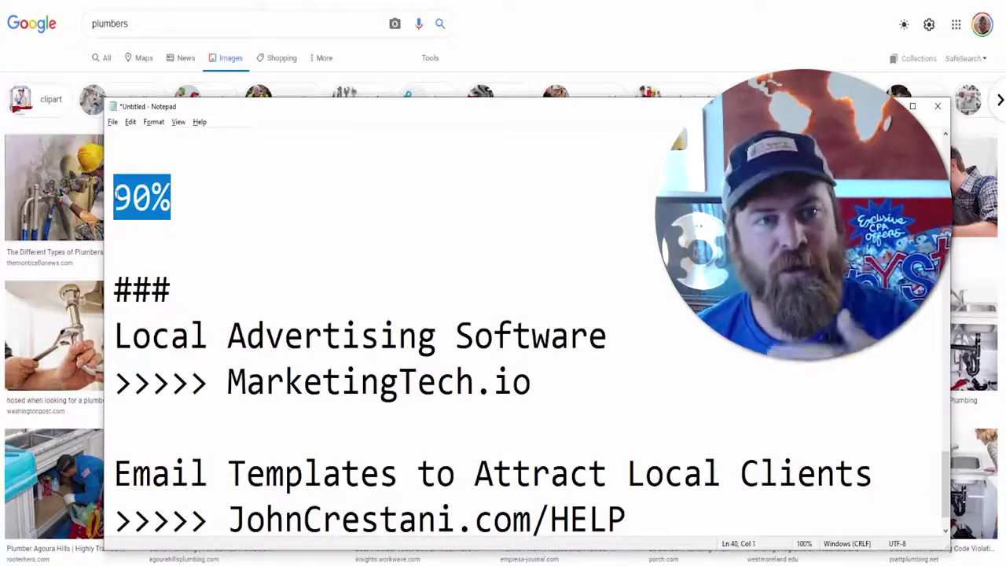
{"action": "key", "text": "Left"}
{"action": "key", "text": "shift+Right"}
{"action": "key", "text": "shift+Right"}
{"action": "key", "text": "shift+Right"}
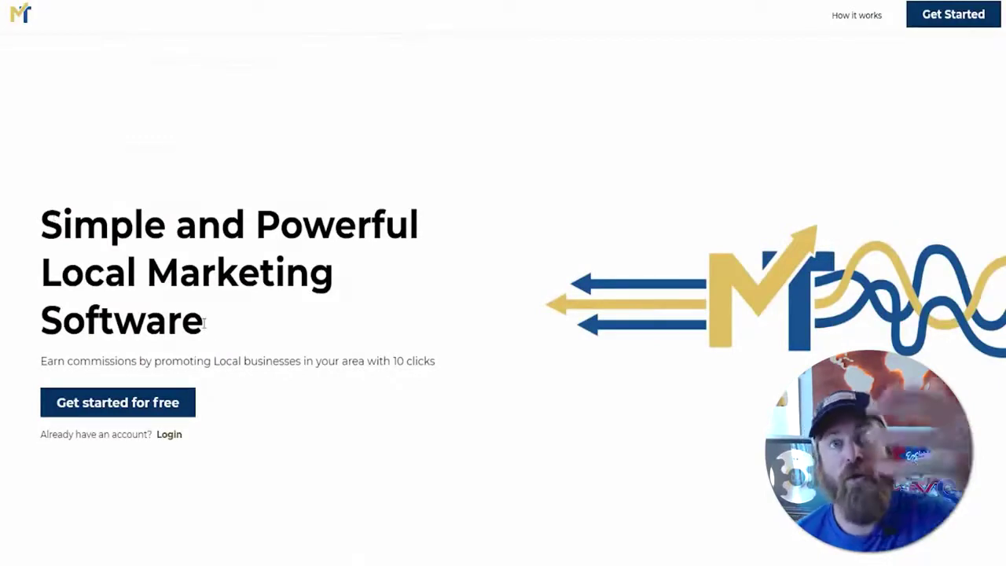
Step: Highlight the homepage headline, then the agent dashboard's line about earning 30% of ad-spend
{"action": "triple_click", "coordinate": [80, 245]}
{"action": "left_click", "coordinate": [283, 297]}
{"action": "scroll", "coordinate": [283, 296], "scroll_direction": "down", "scroll_amount": 2}
{"action": "scroll", "coordinate": [283, 296], "scroll_direction": "up", "scroll_amount": 2}
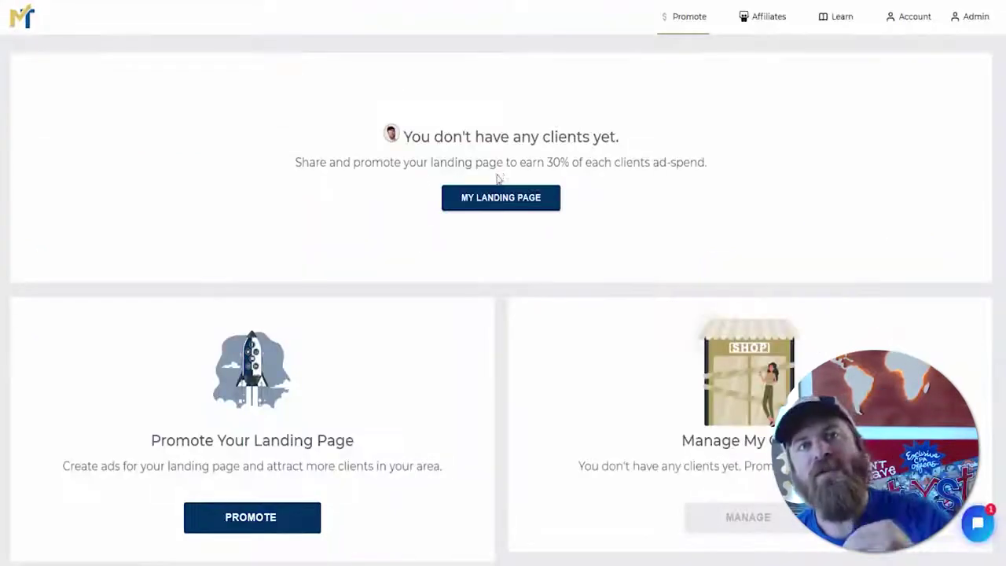
{"action": "left_click_drag", "start_coordinate": [291, 166], "coordinate": [721, 164]}
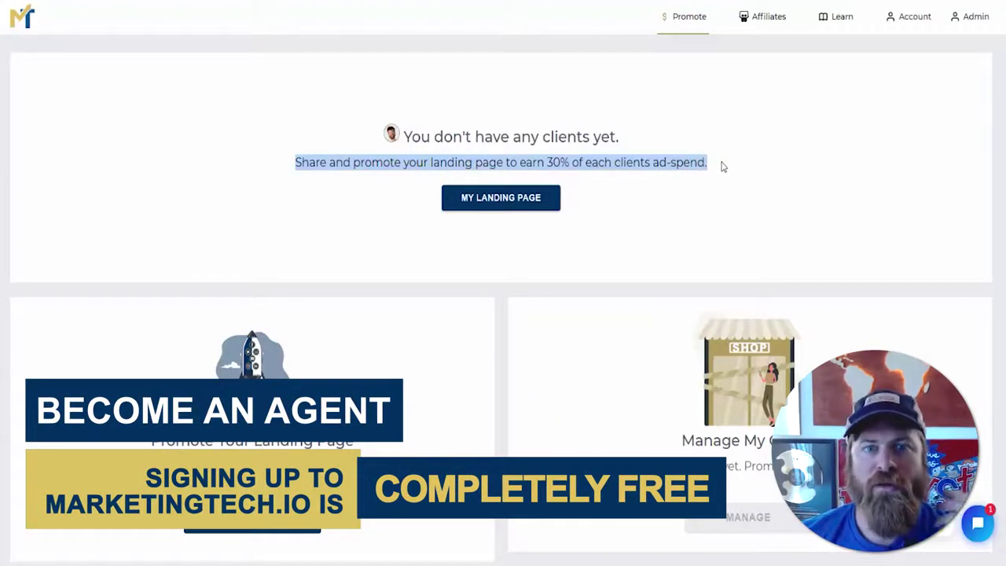
{"action": "left_click", "coordinate": [639, 163]}
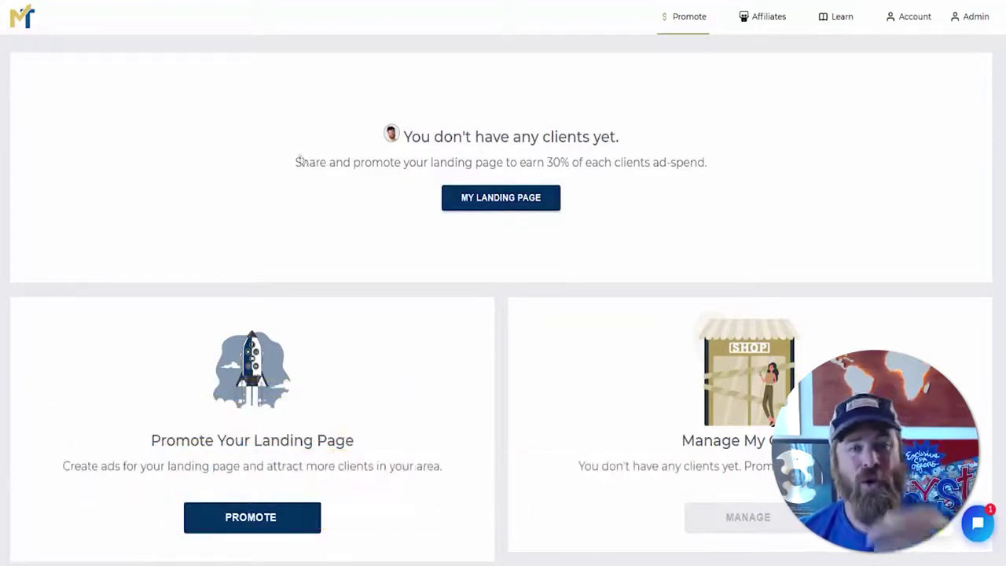
{"action": "left_click_drag", "start_coordinate": [302, 176], "coordinate": [723, 175]}
{"action": "left_click", "coordinate": [724, 175]}
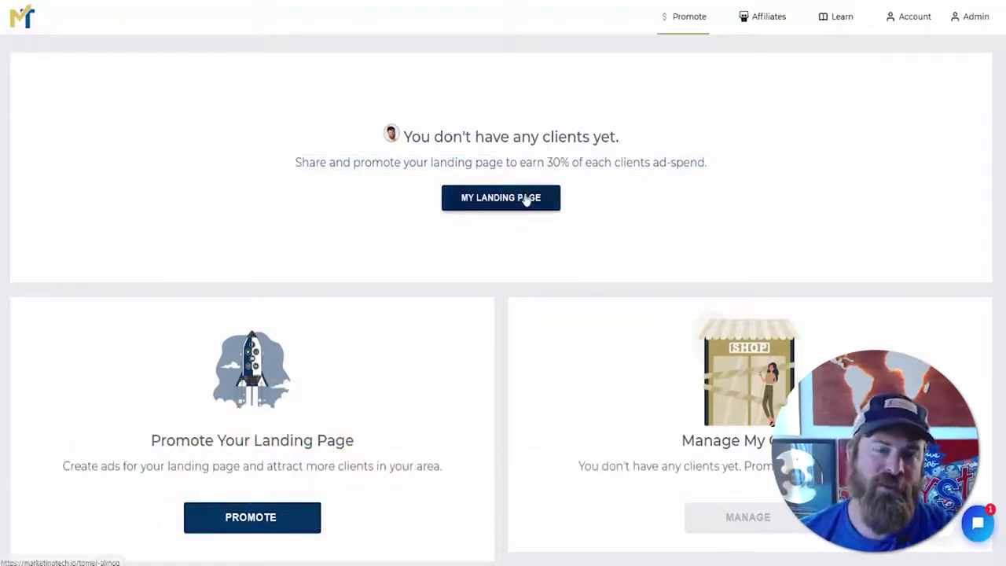
{"action": "mouse_move", "coordinate": [575, 182]}
{"action": "left_mouse_down"}
{"action": "mouse_move", "coordinate": [420, 196]}
{"action": "mouse_move", "coordinate": [587, 227]}
{"action": "mouse_move", "coordinate": [416, 236]}
{"action": "mouse_move", "coordinate": [596, 224]}
{"action": "mouse_move", "coordinate": [589, 193]}
{"action": "mouse_move", "coordinate": [399, 174]}
{"action": "left_mouse_up"}
{"action": "key", "text": "Escape"}
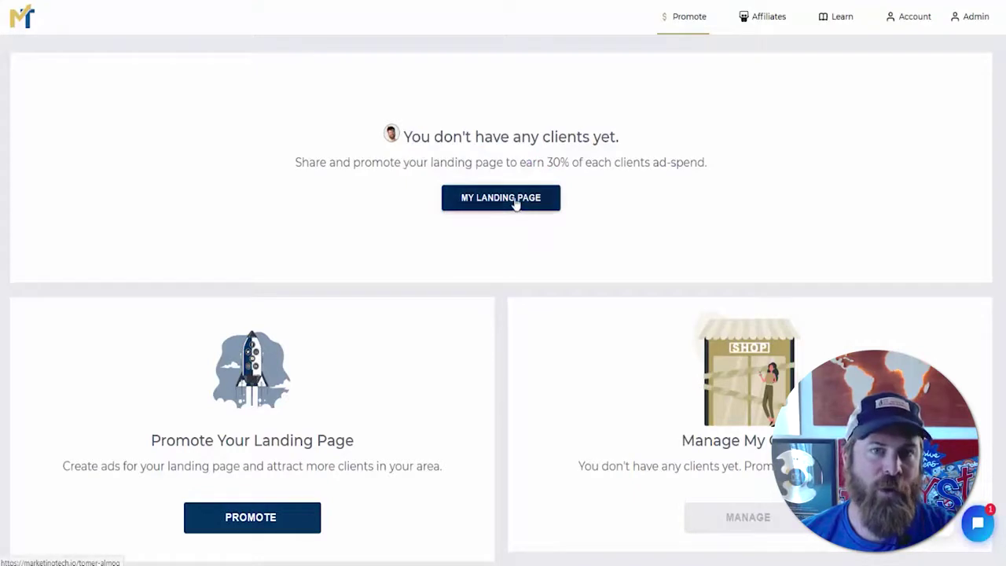
{"action": "left_click", "coordinate": [515, 201]}
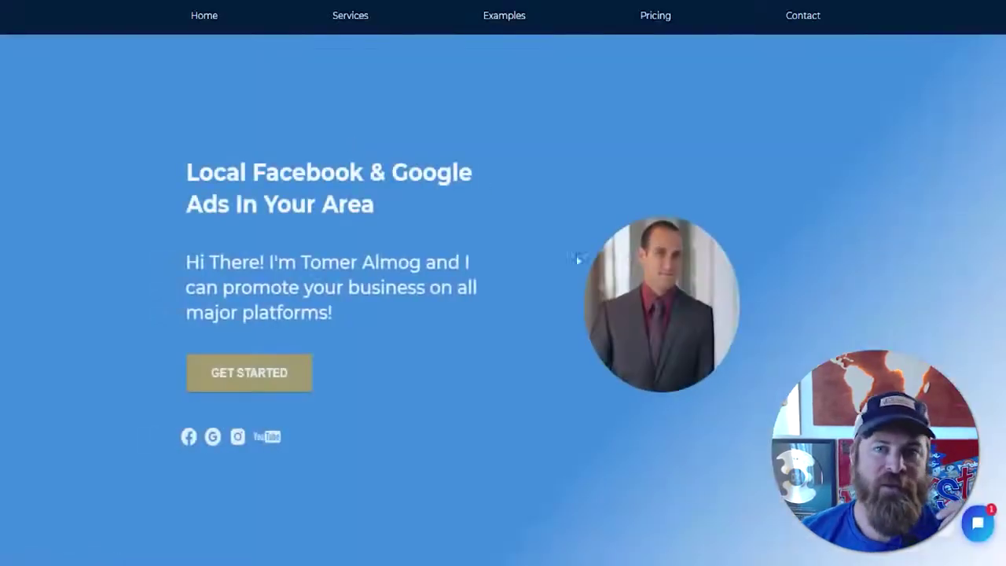
{"action": "left_click_drag", "start_coordinate": [197, 171], "coordinate": [360, 207]}
{"action": "left_click", "coordinate": [361, 207]}
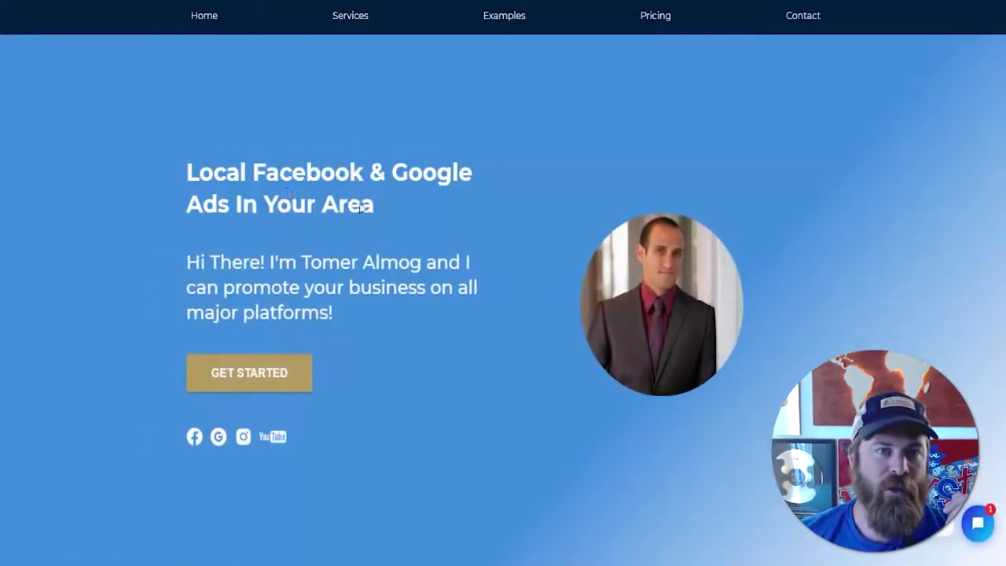
{"action": "left_click_drag", "start_coordinate": [203, 170], "coordinate": [376, 207]}
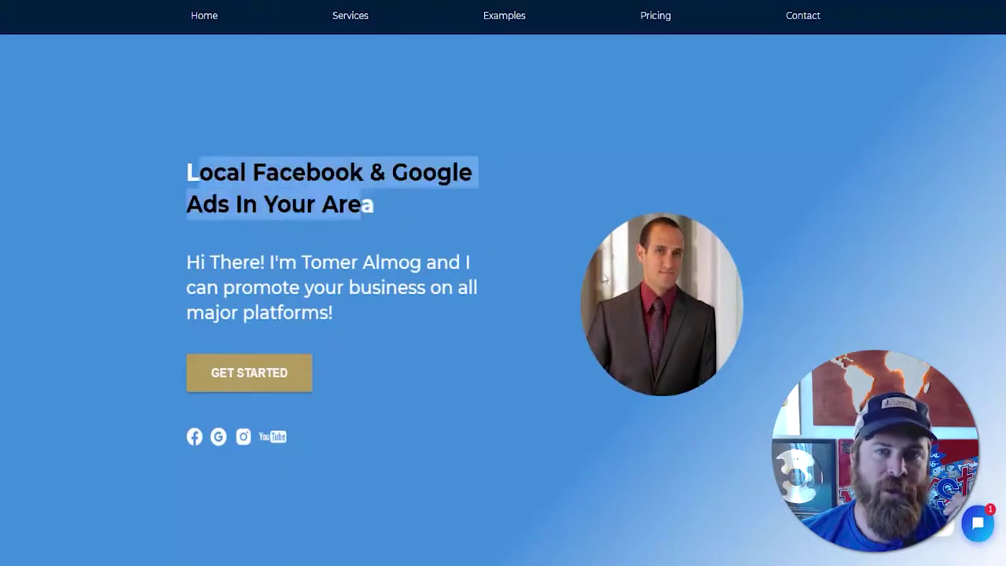
{"action": "left_click_drag", "start_coordinate": [188, 288], "coordinate": [854, 306]}
{"action": "left_click", "coordinate": [782, 288]}
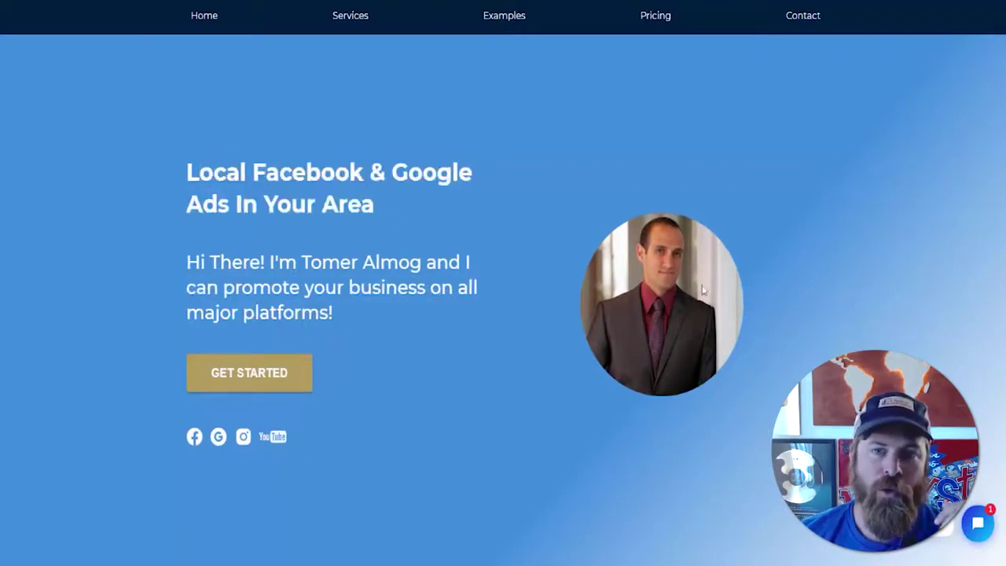
{"action": "triple_click", "coordinate": [320, 265]}
{"action": "scroll", "coordinate": [351, 319], "scroll_direction": "down", "scroll_amount": 5}
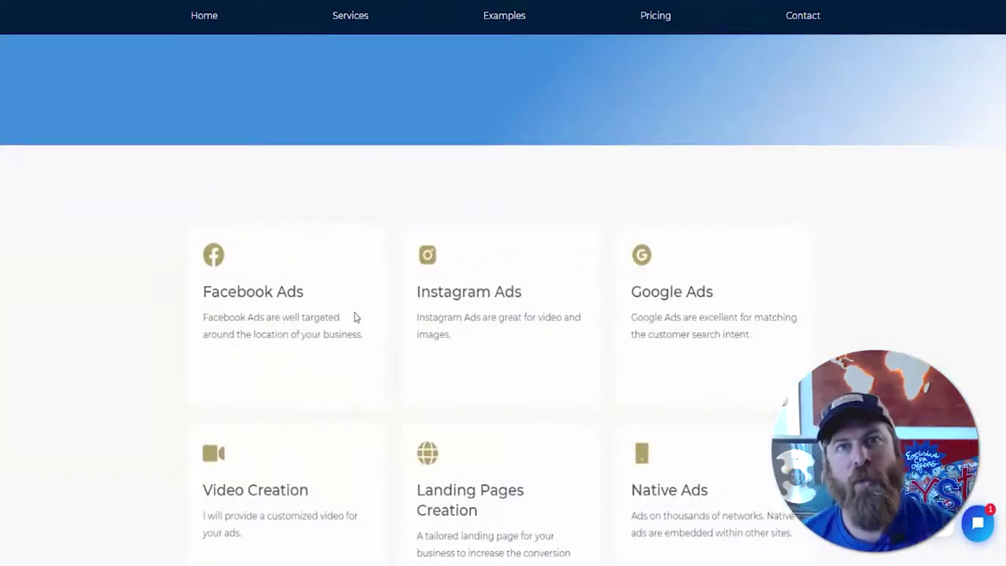
{"action": "left_click_drag", "start_coordinate": [213, 303], "coordinate": [362, 342]}
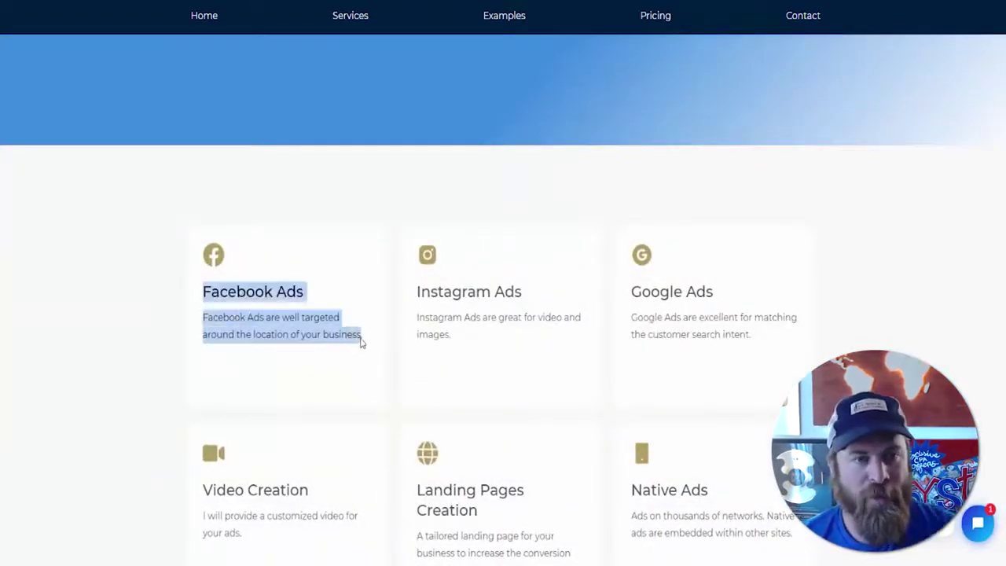
{"action": "left_click", "coordinate": [358, 340]}
{"action": "left_click_drag", "start_coordinate": [206, 322], "coordinate": [371, 339]}
{"action": "left_click", "coordinate": [372, 338]}
{"action": "scroll", "coordinate": [377, 343], "scroll_direction": "down", "scroll_amount": 3}
{"action": "scroll", "coordinate": [377, 343], "scroll_direction": "up", "scroll_amount": 2}
{"action": "left_click_drag", "start_coordinate": [203, 229], "coordinate": [346, 275]}
{"action": "left_click", "coordinate": [346, 276]}
{"action": "left_click_drag", "start_coordinate": [212, 231], "coordinate": [362, 276]}
{"action": "left_click", "coordinate": [214, 257]}
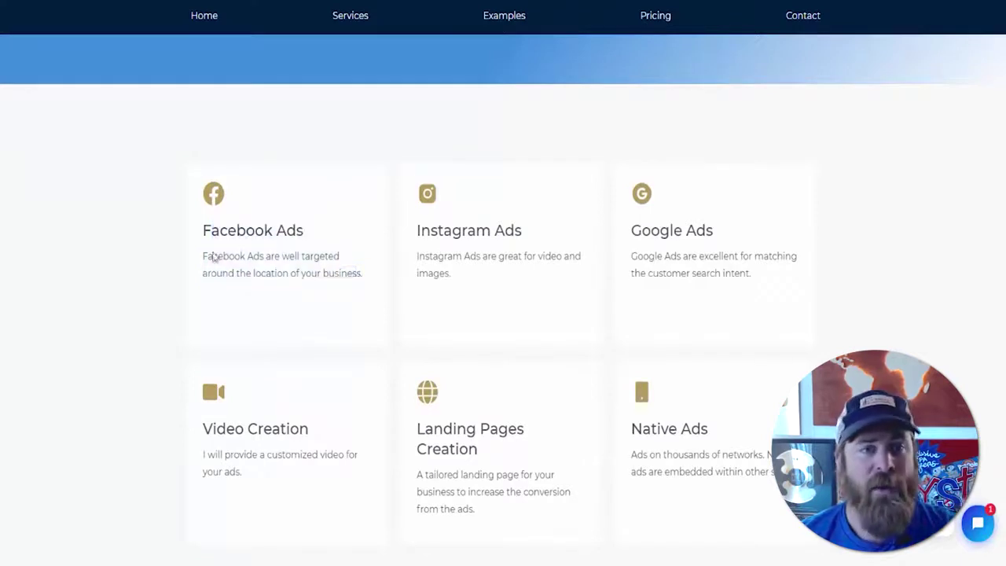
{"action": "left_click_drag", "start_coordinate": [210, 242], "coordinate": [264, 236]}
{"action": "left_click_drag", "start_coordinate": [423, 235], "coordinate": [483, 249]}
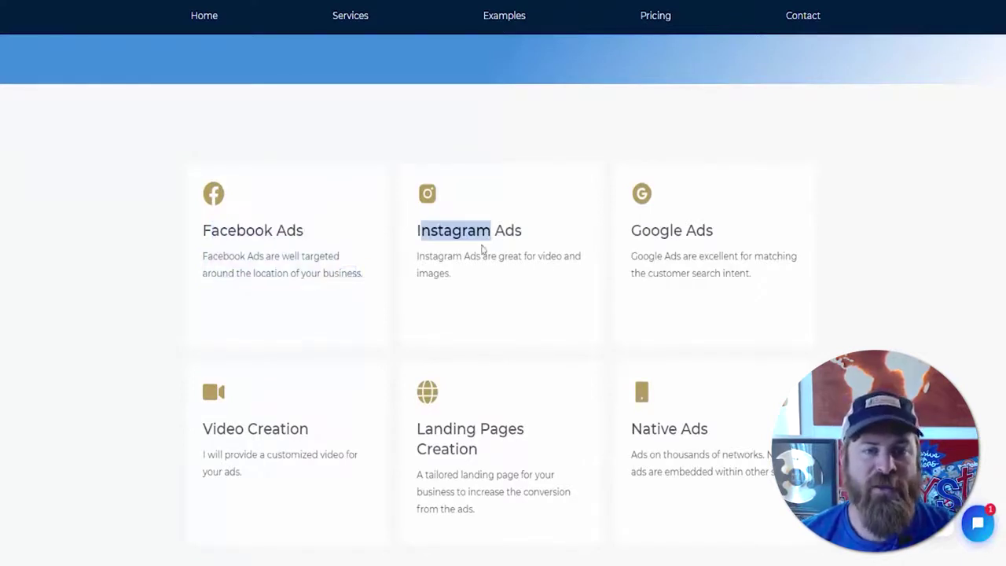
{"action": "left_click_drag", "start_coordinate": [203, 429], "coordinate": [269, 433]}
{"action": "left_click", "coordinate": [321, 434]}
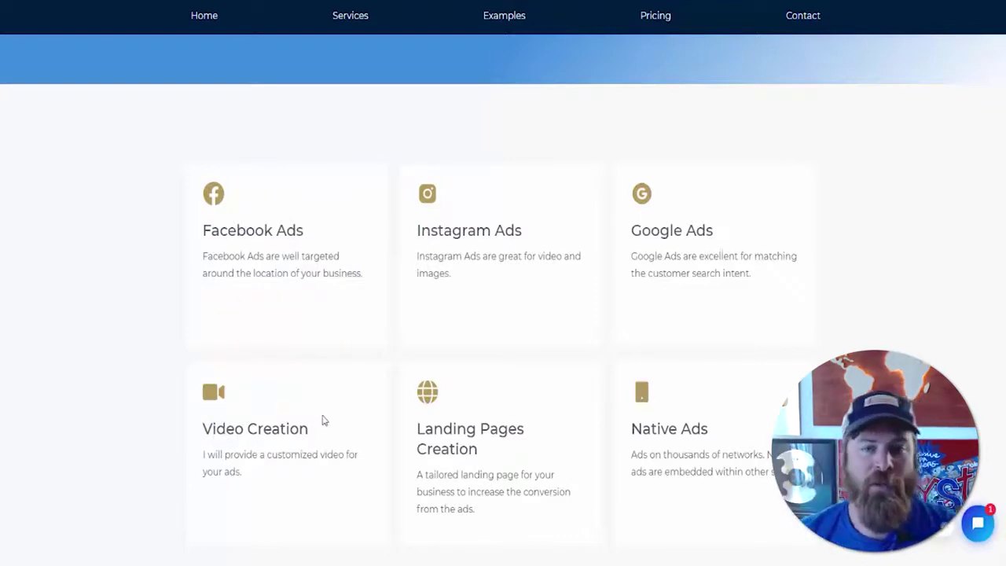
{"action": "scroll", "coordinate": [435, 357], "scroll_direction": "down", "scroll_amount": 2}
{"action": "left_click_drag", "start_coordinate": [425, 310], "coordinate": [471, 333]}
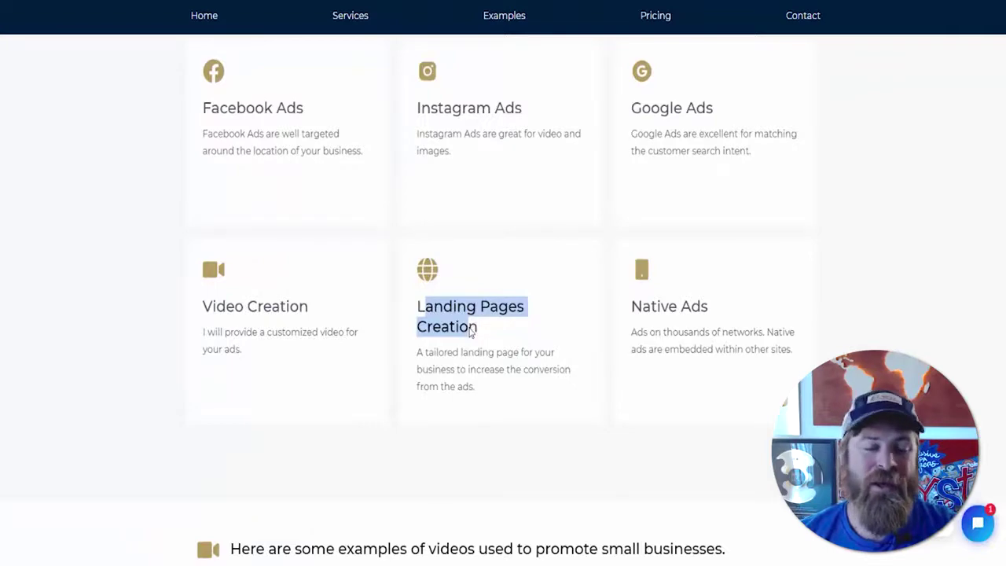
{"action": "left_click", "coordinate": [472, 333]}
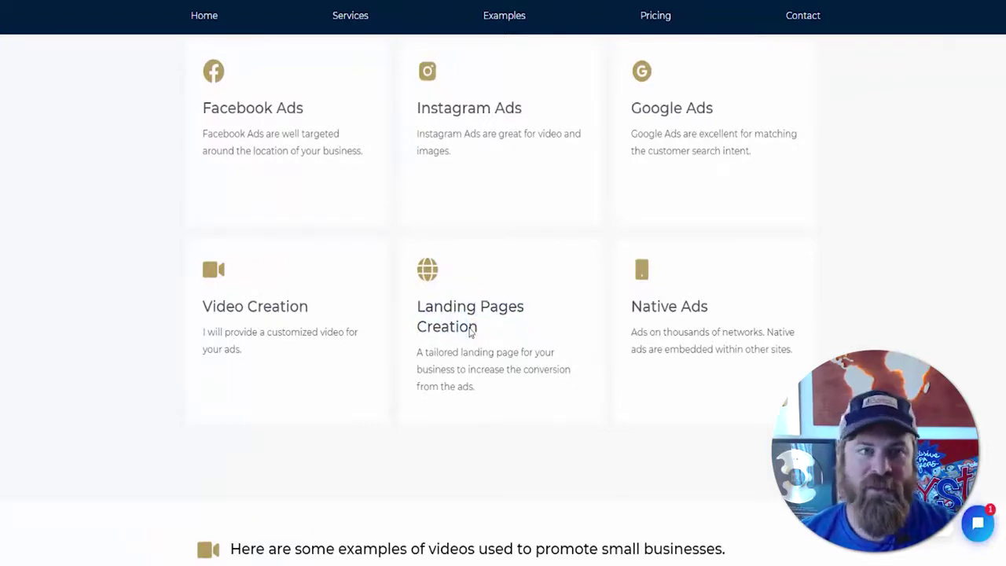
{"action": "scroll", "coordinate": [470, 331], "scroll_direction": "up", "scroll_amount": 10}
{"action": "left_click_drag", "start_coordinate": [198, 172], "coordinate": [349, 306]}
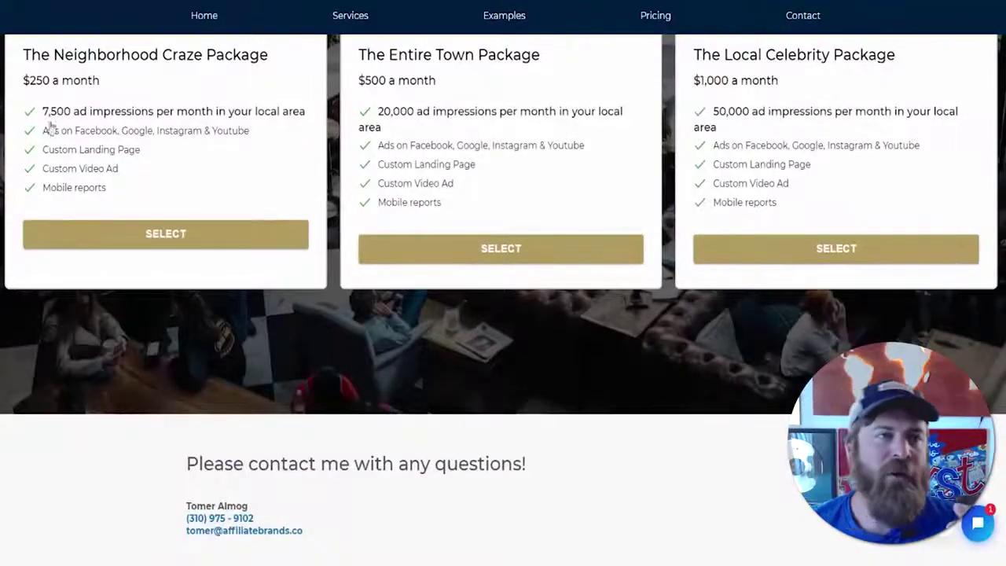
{"action": "scroll", "coordinate": [270, 82], "scroll_direction": "up", "scroll_amount": 1}
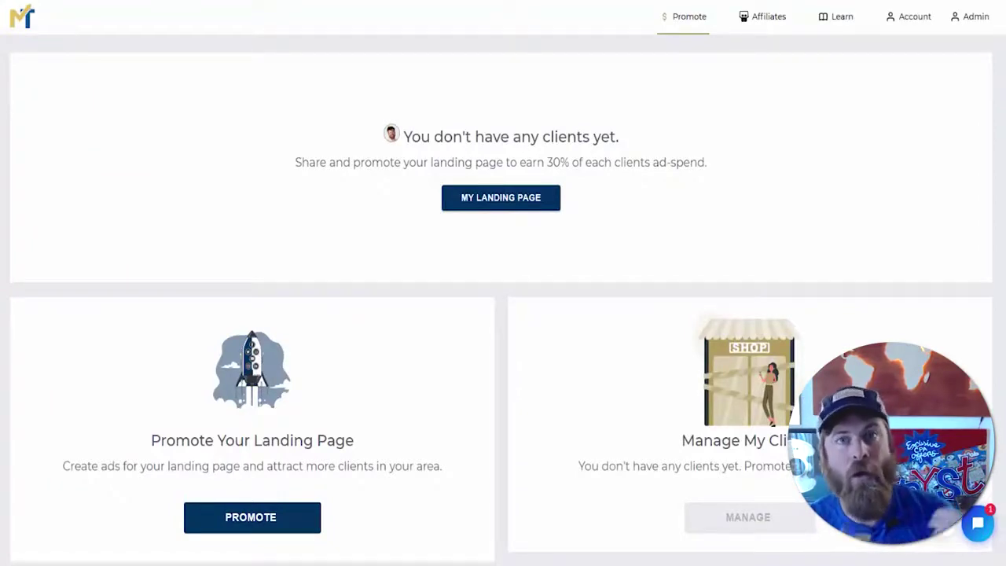
Step: Note the 30% ad-spend phrase, then calculate 250 × 0.3 = 75 in Calculator
{"action": "left_click_drag", "start_coordinate": [548, 163], "coordinate": [710, 164]}
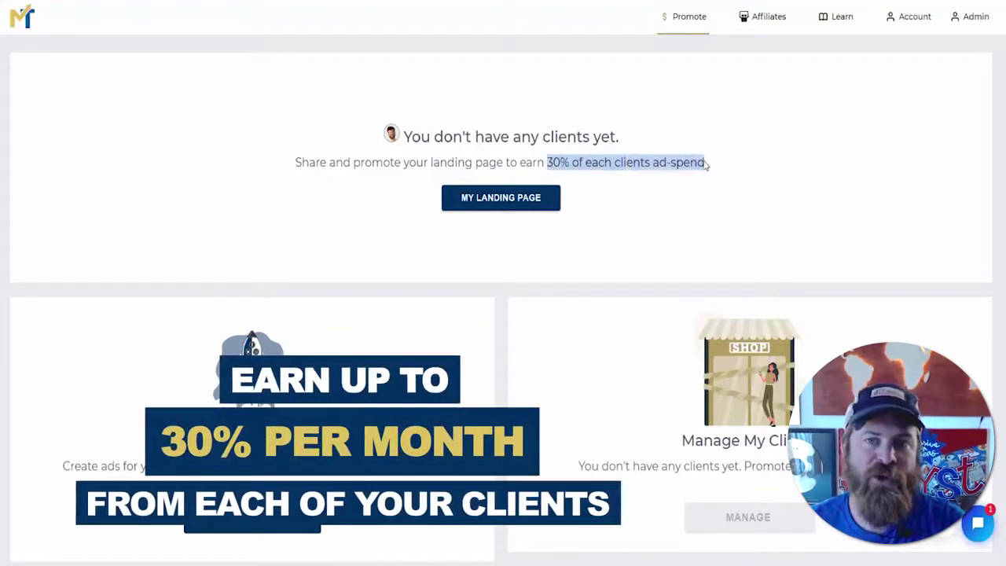
{"action": "left_click", "coordinate": [708, 163]}
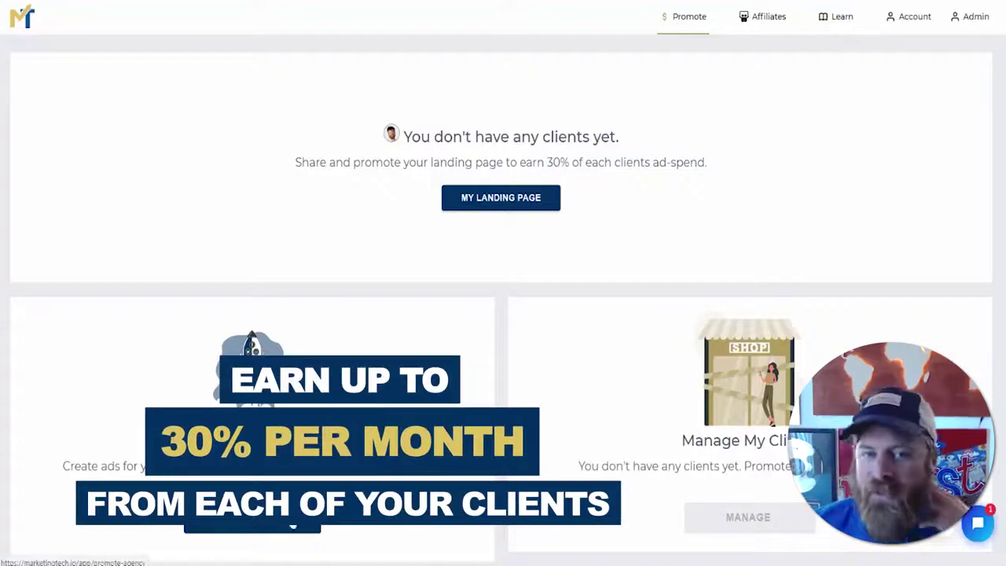
{"action": "key", "text": "XF86Calculator"}
{"action": "left_click", "coordinate": [595, 315]}
{"action": "left_click", "coordinate": [595, 281]}
{"action": "left_click", "coordinate": [595, 346]}
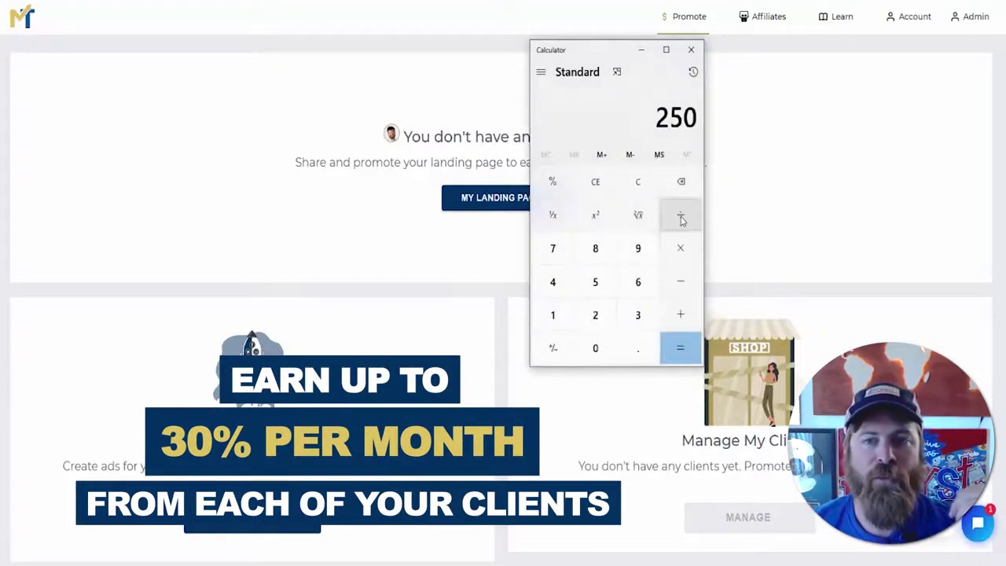
{"action": "left_click", "coordinate": [681, 248]}
{"action": "left_click", "coordinate": [638, 350]}
{"action": "left_click", "coordinate": [637, 314]}
{"action": "left_click", "coordinate": [681, 347]}
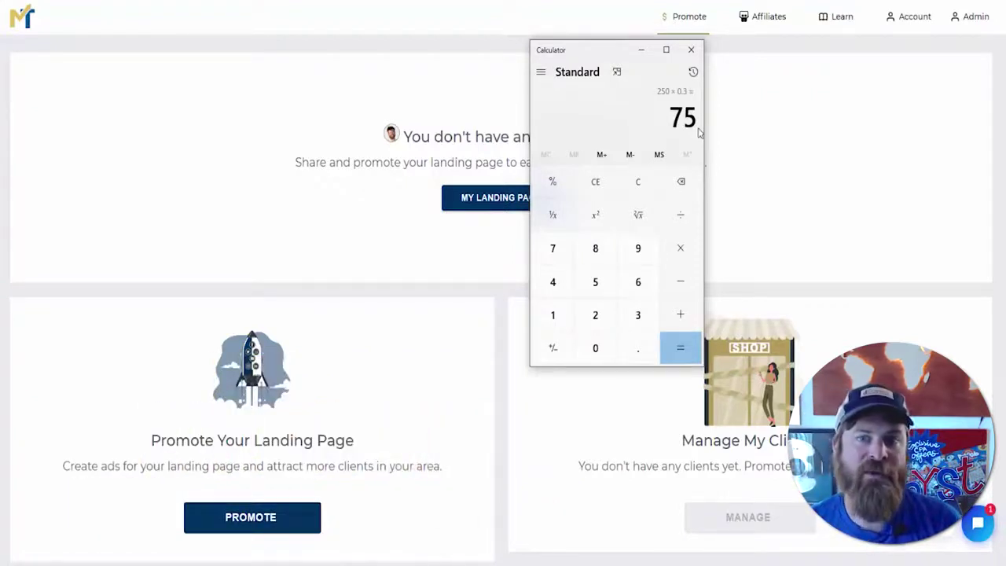
Step: Clear the result and calculate 1000 × 0.3 = 300
{"action": "left_click", "coordinate": [609, 189]}
{"action": "left_click", "coordinate": [553, 315]}
{"action": "left_click", "coordinate": [595, 348]}
{"action": "left_click", "coordinate": [595, 348]}
{"action": "left_click", "coordinate": [596, 348]}
{"action": "left_click", "coordinate": [680, 247]}
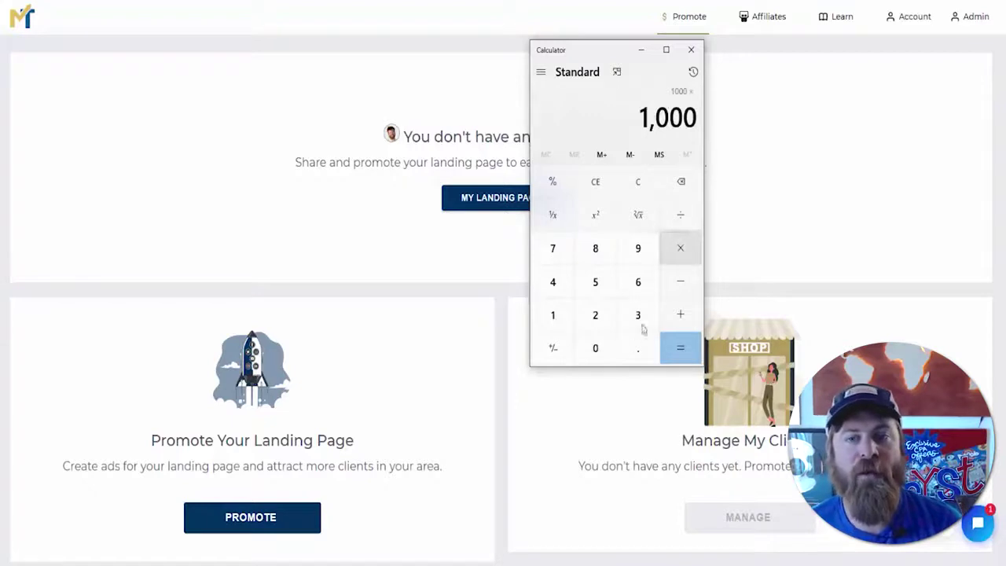
{"action": "left_click", "coordinate": [638, 349]}
{"action": "left_click", "coordinate": [638, 315]}
{"action": "left_click", "coordinate": [680, 348]}
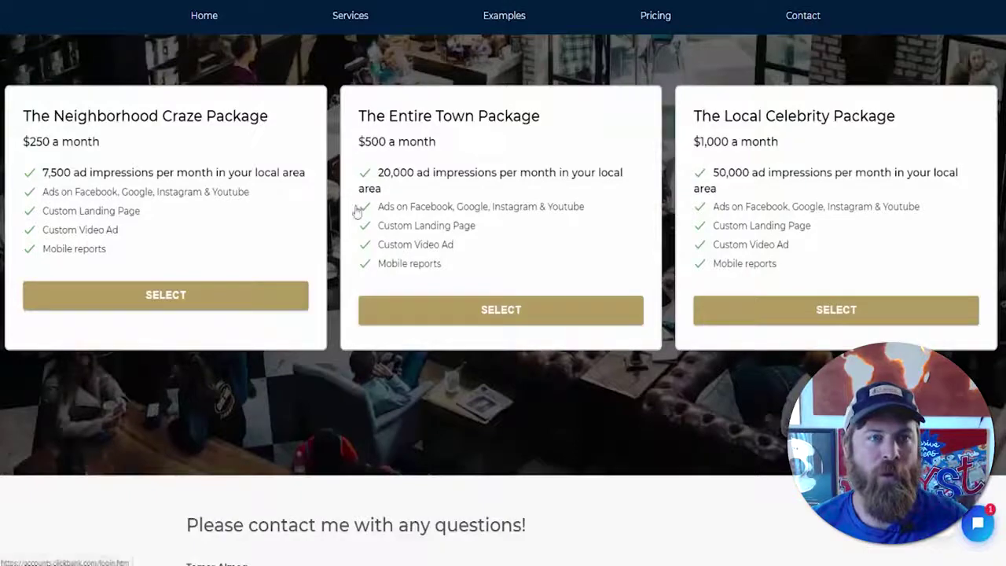
{"action": "scroll", "coordinate": [192, 208], "scroll_direction": "up", "scroll_amount": 3}
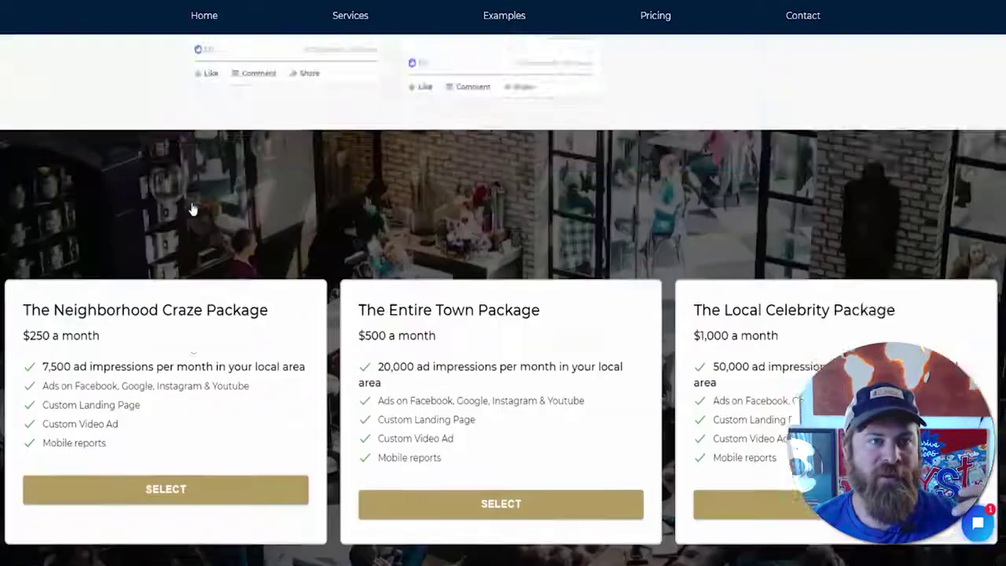
{"action": "scroll", "coordinate": [192, 208], "scroll_direction": "up", "scroll_amount": 20}
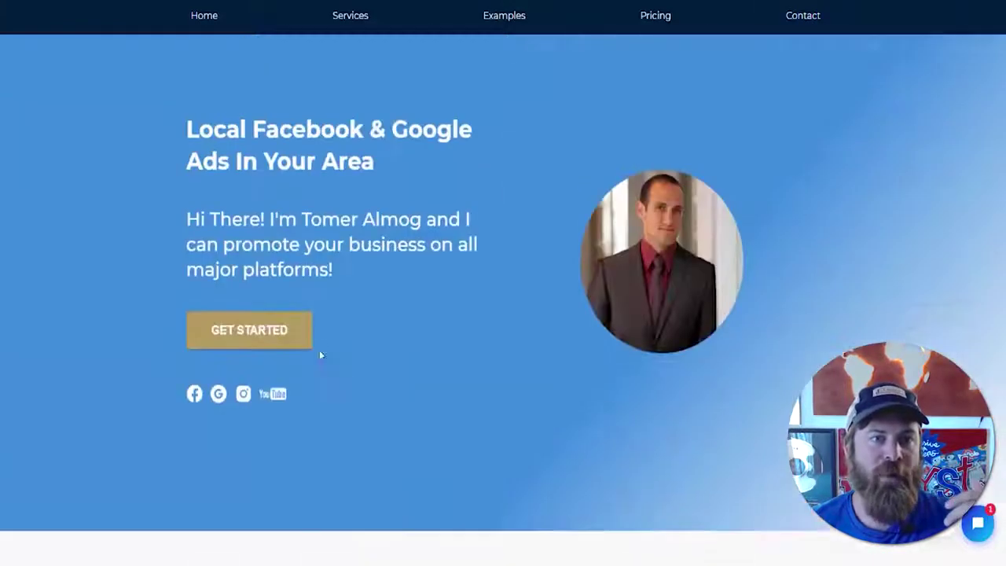
{"action": "scroll", "coordinate": [319, 353], "scroll_direction": "down", "scroll_amount": 4}
{"action": "left_click_drag", "start_coordinate": [223, 387], "coordinate": [405, 402]}
{"action": "double_click", "coordinate": [467, 377]}
{"action": "left_click_drag", "start_coordinate": [629, 375], "coordinate": [682, 378]}
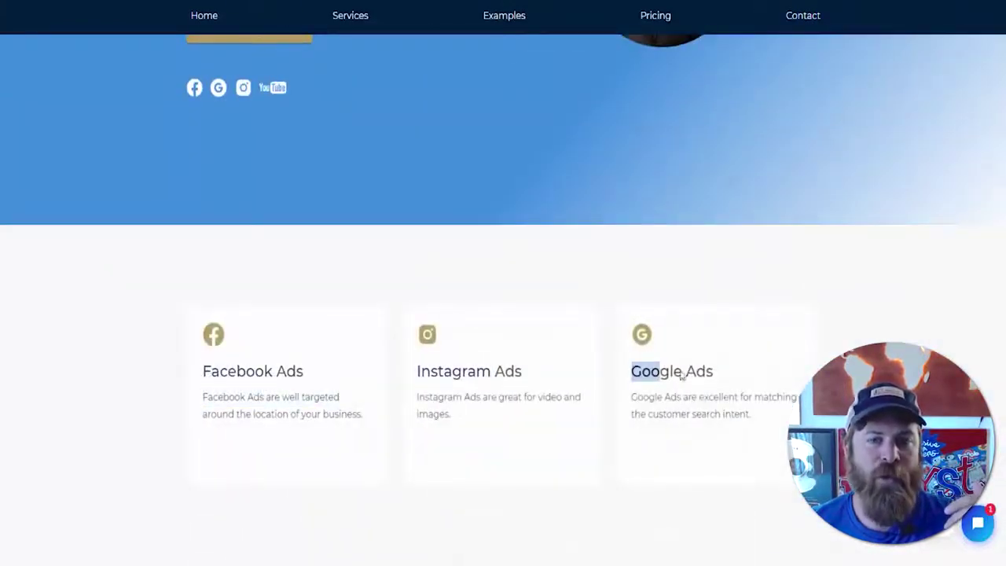
{"action": "scroll", "coordinate": [364, 382], "scroll_direction": "down", "scroll_amount": 4}
{"action": "left_click_drag", "start_coordinate": [216, 266], "coordinate": [293, 271]}
{"action": "left_click", "coordinate": [293, 270]}
{"action": "scroll", "coordinate": [299, 291], "scroll_direction": "down", "scroll_amount": 15}
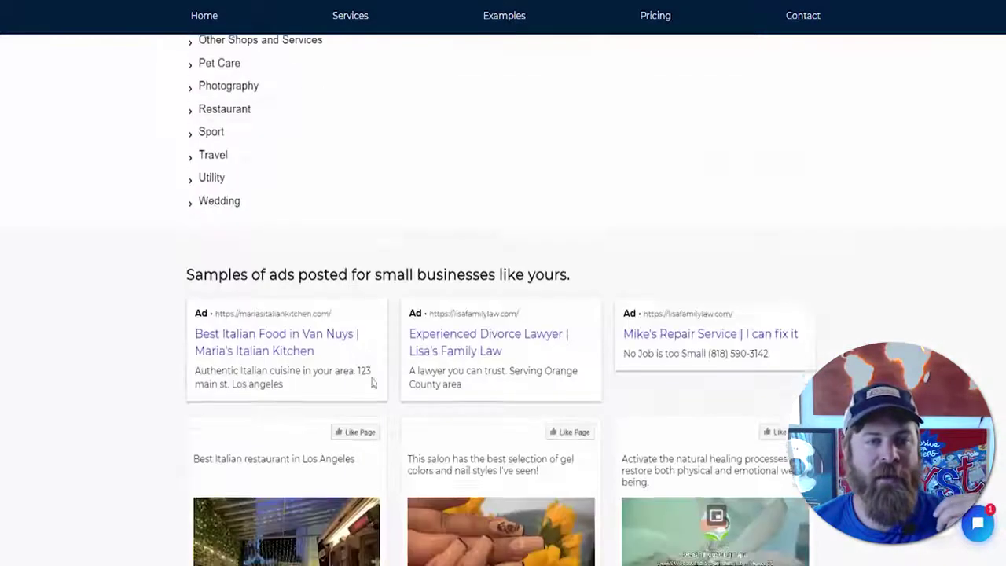
{"action": "scroll", "coordinate": [385, 400], "scroll_direction": "down", "scroll_amount": 6}
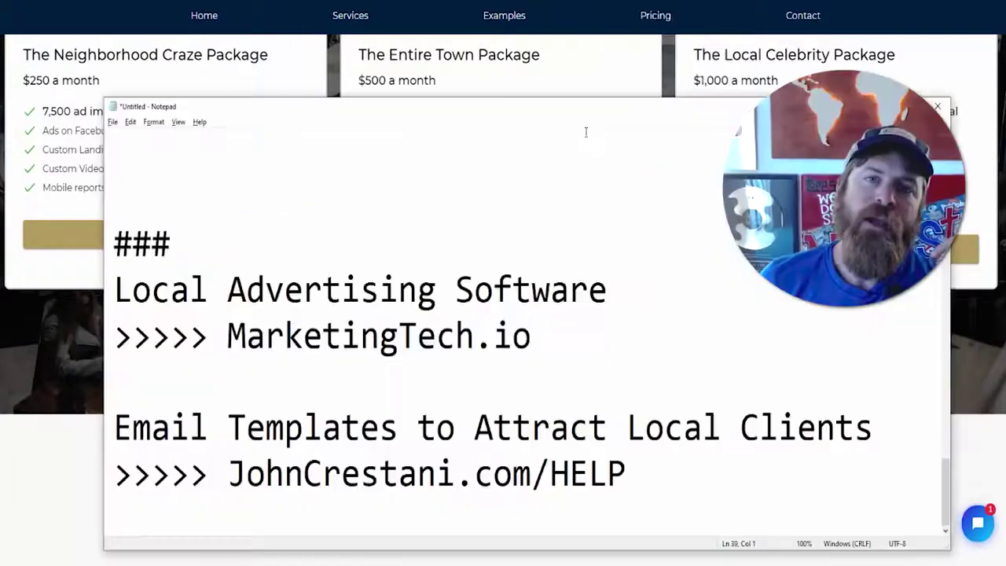
{"action": "left_click", "coordinate": [467, 213]}
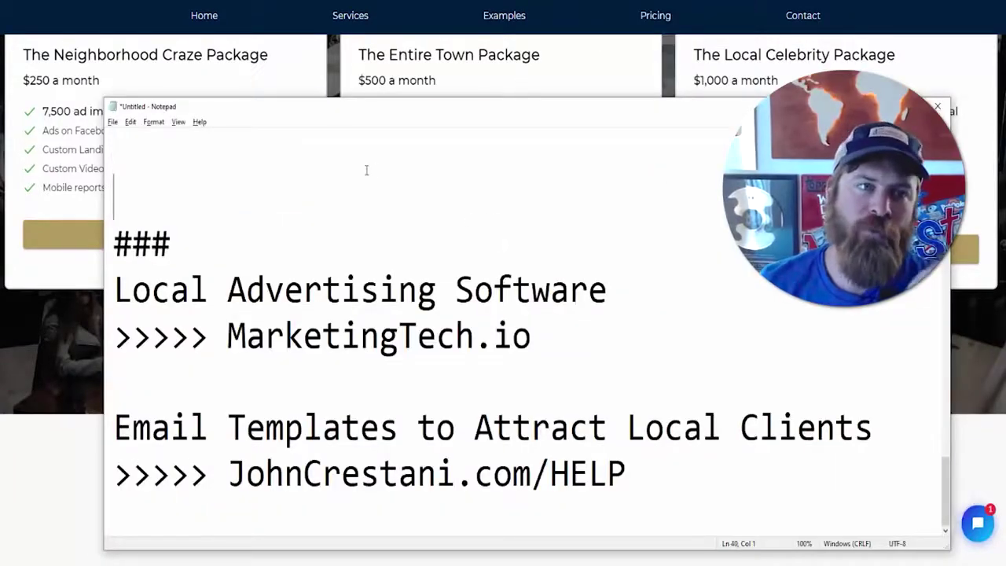
{"action": "left_click", "coordinate": [668, 472]}
{"action": "key", "text": "Return"}
{"action": "key", "text": "Return"}
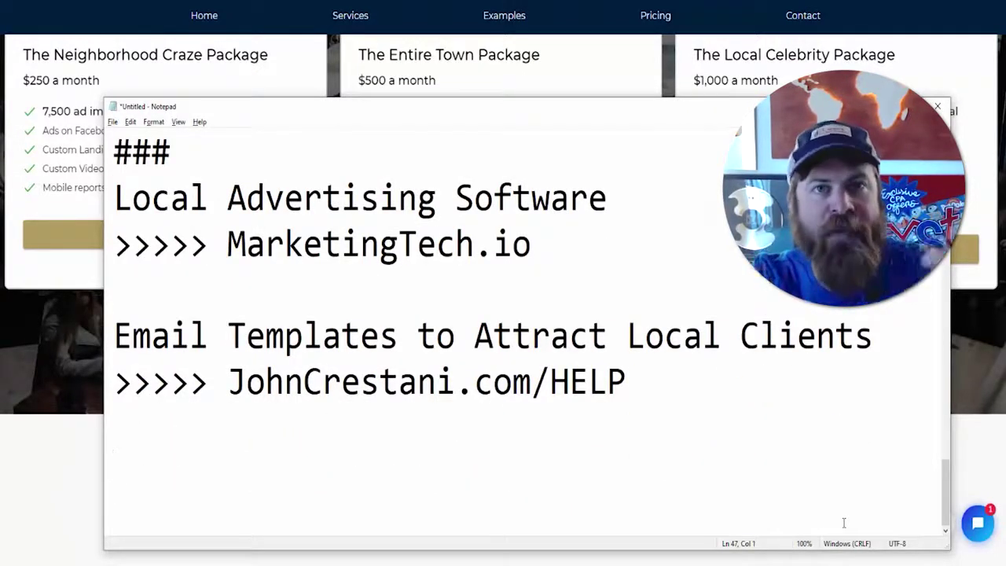
{"action": "mouse_move", "coordinate": [532, 244]}
{"action": "left_mouse_down"}
{"action": "mouse_move", "coordinate": [227, 244]}
{"action": "mouse_move", "coordinate": [534, 242]}
{"action": "left_mouse_up"}
{"action": "left_click", "coordinate": [227, 245]}
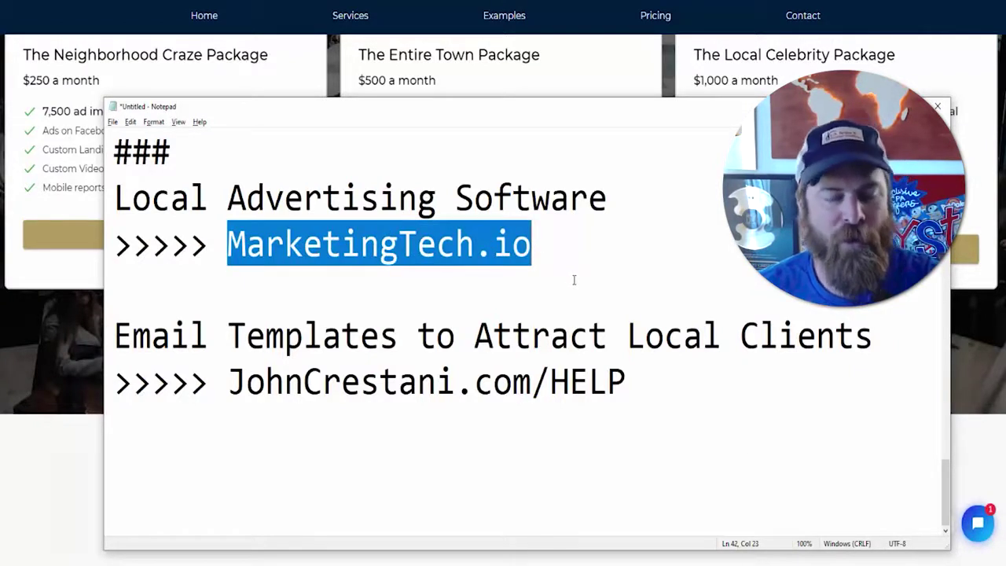
{"action": "mouse_move", "coordinate": [563, 226]}
{"action": "left_mouse_down"}
{"action": "mouse_move", "coordinate": [206, 216]}
{"action": "mouse_move", "coordinate": [590, 278]}
{"action": "mouse_move", "coordinate": [171, 262]}
{"action": "mouse_move", "coordinate": [577, 227]}
{"action": "mouse_move", "coordinate": [196, 235]}
{"action": "mouse_move", "coordinate": [563, 271]}
{"action": "mouse_move", "coordinate": [164, 240]}
{"action": "mouse_move", "coordinate": [588, 252]}
{"action": "mouse_move", "coordinate": [209, 173]}
{"action": "left_mouse_up"}
{"action": "mouse_move", "coordinate": [730, 240]}
{"action": "left_mouse_down"}
{"action": "mouse_move", "coordinate": [602, 228]}
{"action": "mouse_move", "coordinate": [646, 253]}
{"action": "mouse_move", "coordinate": [643, 224]}
{"action": "left_mouse_up"}
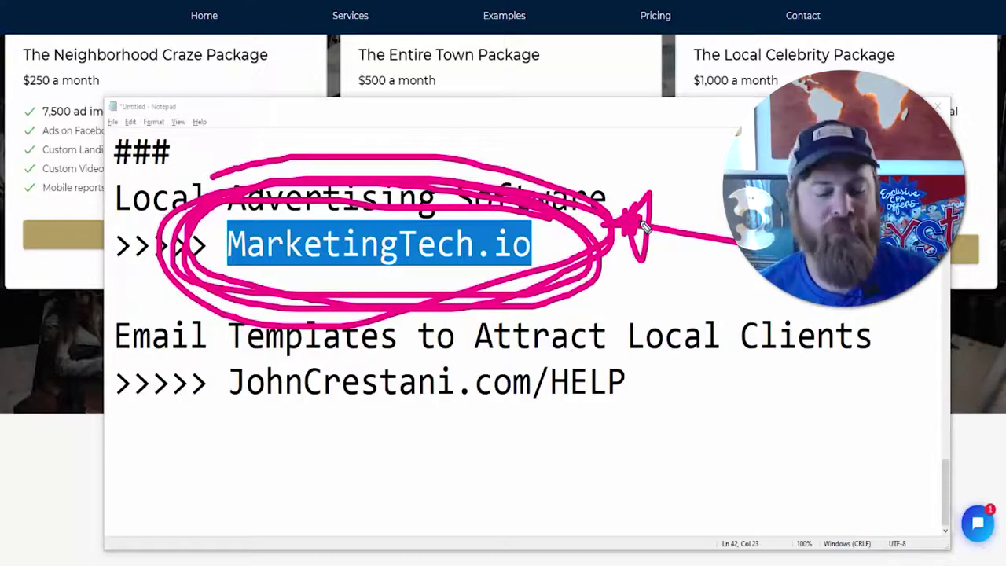
{"action": "key", "text": "Escape"}
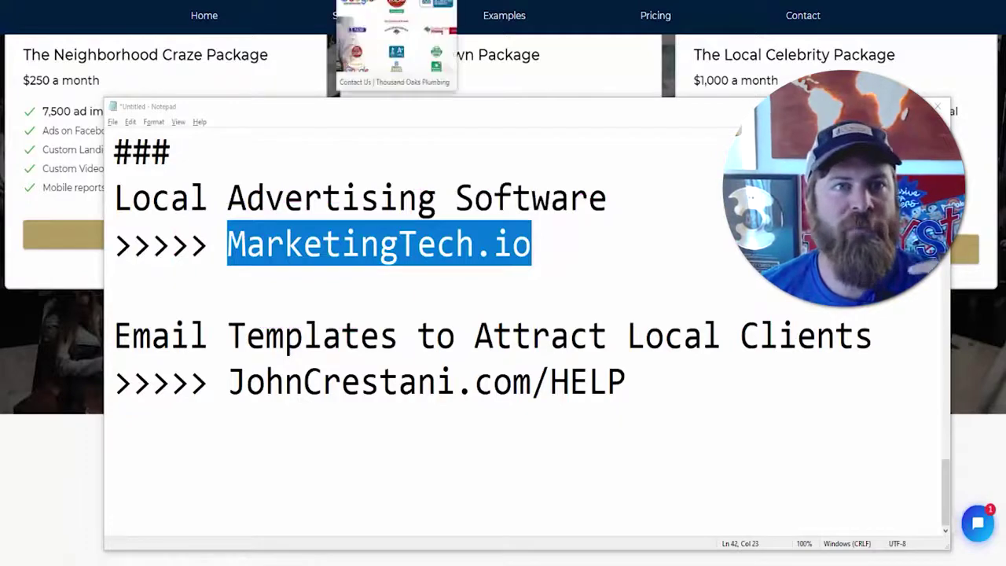
{"action": "left_click", "coordinate": [556, 236]}
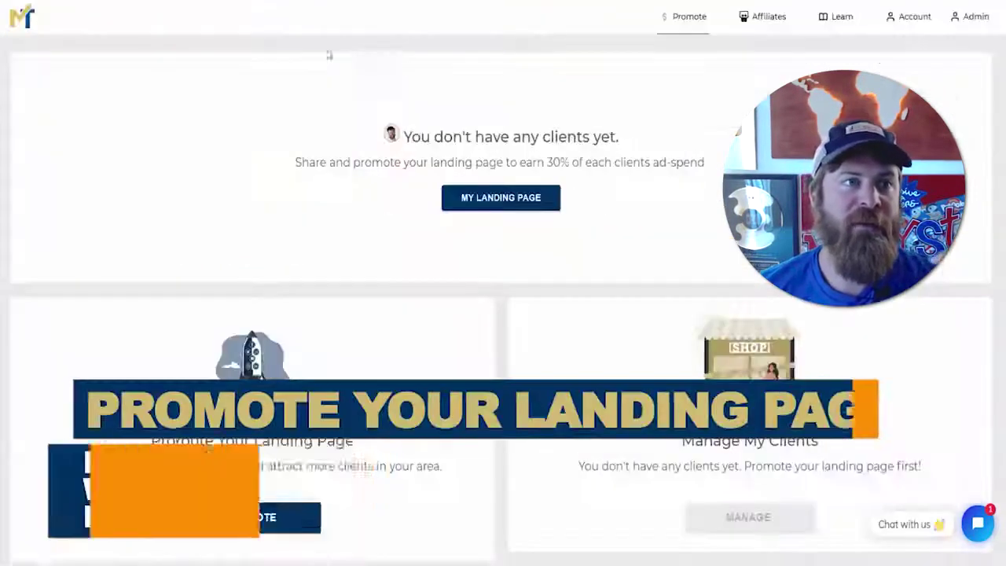
Step: Open My Landing Page from the MarketingTech dashboard
{"action": "left_click", "coordinate": [491, 200]}
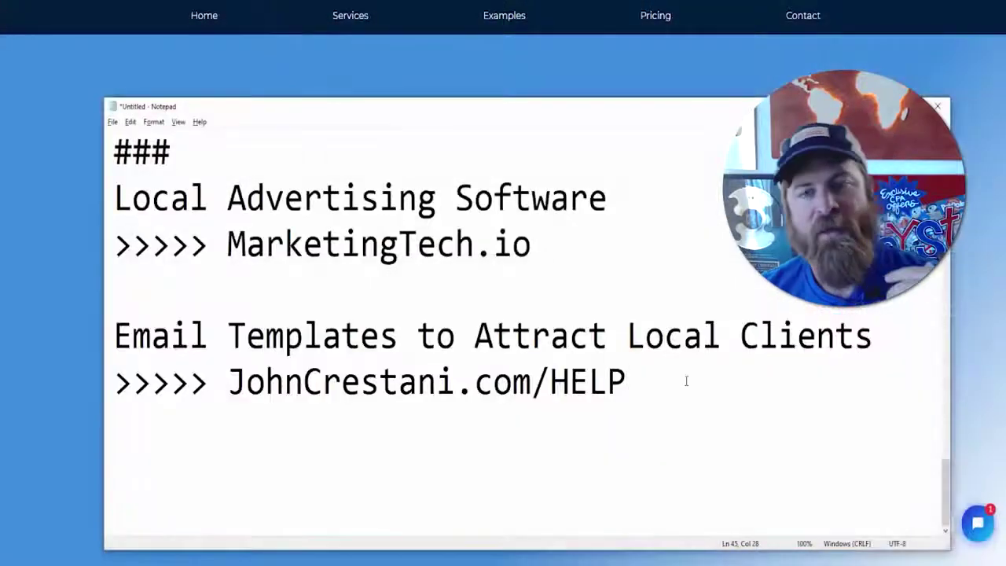
{"action": "left_click_drag", "start_coordinate": [686, 381], "coordinate": [114, 337]}
{"action": "left_click", "coordinate": [150, 334]}
{"action": "left_click", "coordinate": [246, 382]}
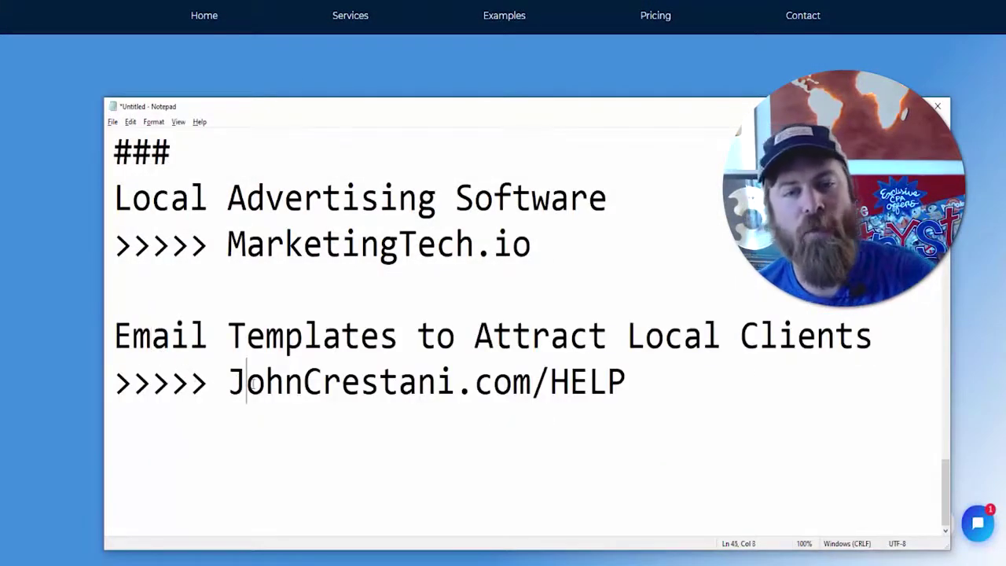
{"action": "mouse_move", "coordinate": [228, 383]}
{"action": "left_mouse_down"}
{"action": "mouse_move", "coordinate": [648, 382]}
{"action": "mouse_move", "coordinate": [490, 355]}
{"action": "mouse_move", "coordinate": [337, 455]}
{"action": "mouse_move", "coordinate": [303, 393]}
{"action": "left_mouse_up"}
{"action": "left_click", "coordinate": [648, 382]}
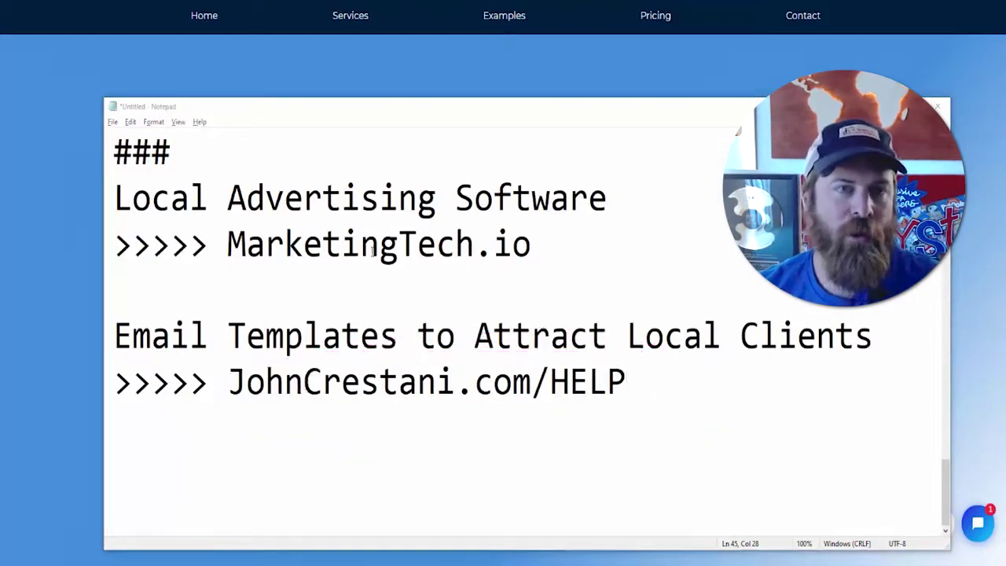
{"action": "left_click", "coordinate": [358, 55]}
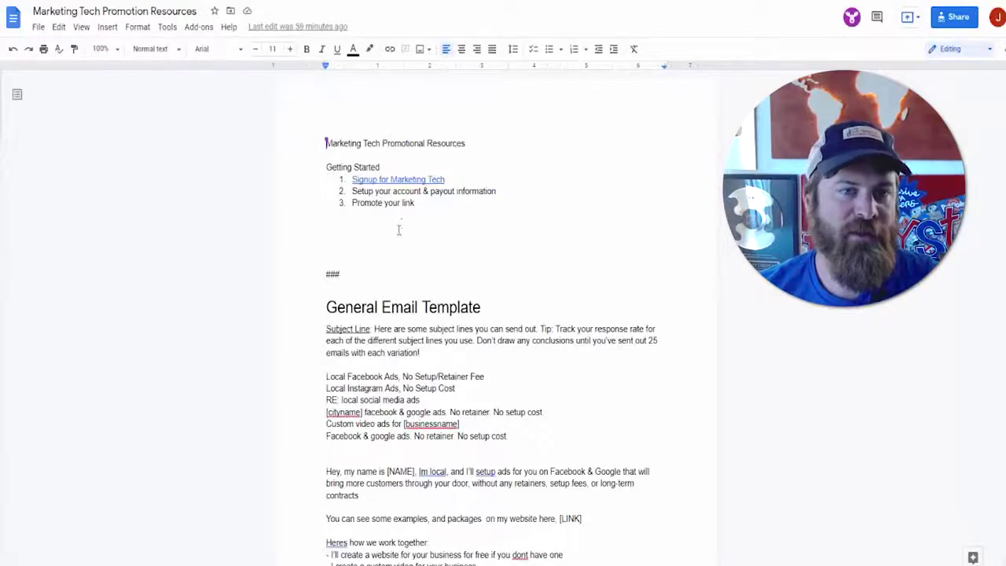
Step: Scroll past the General Email Template to the General Sales Call Template in the resources document
{"action": "scroll", "coordinate": [371, 285], "scroll_direction": "down", "scroll_amount": 3}
{"action": "left_click_drag", "start_coordinate": [327, 118], "coordinate": [330, 551]}
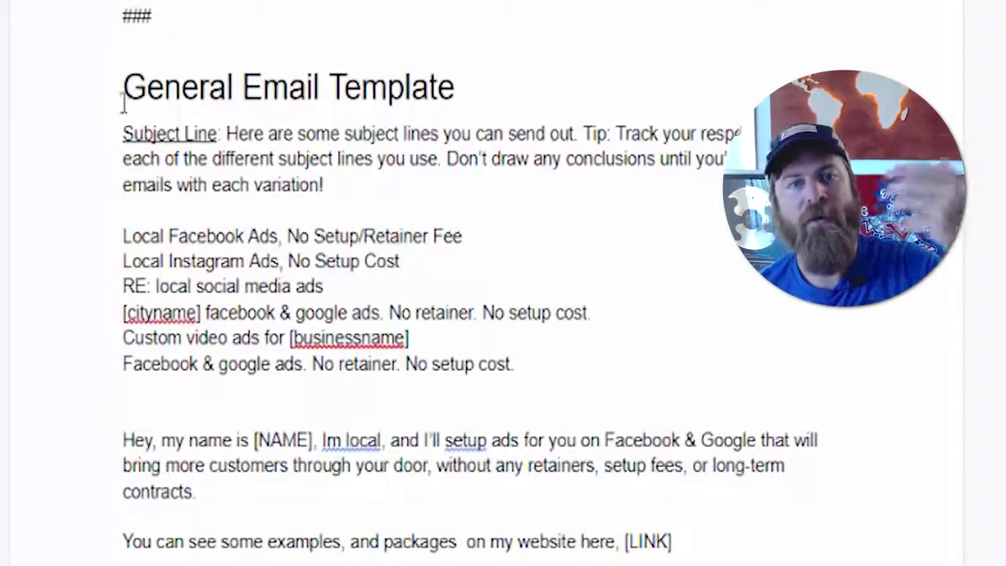
{"action": "left_click_drag", "start_coordinate": [123, 131], "coordinate": [127, 213]}
{"action": "left_click_drag", "start_coordinate": [428, 390], "coordinate": [676, 550]}
{"action": "left_click", "coordinate": [676, 550]}
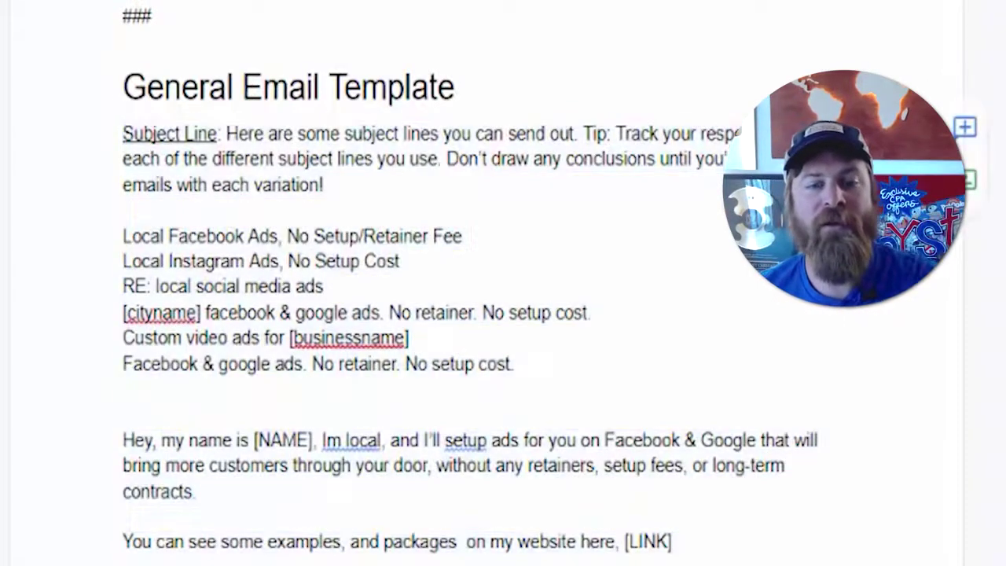
{"action": "scroll", "coordinate": [236, 550], "scroll_direction": "down", "scroll_amount": 10}
{"action": "scroll", "coordinate": [235, 559], "scroll_direction": "down", "scroll_amount": 4}
{"action": "left_click_drag", "start_coordinate": [124, 150], "coordinate": [748, 422]}
{"action": "left_click", "coordinate": [742, 425]}
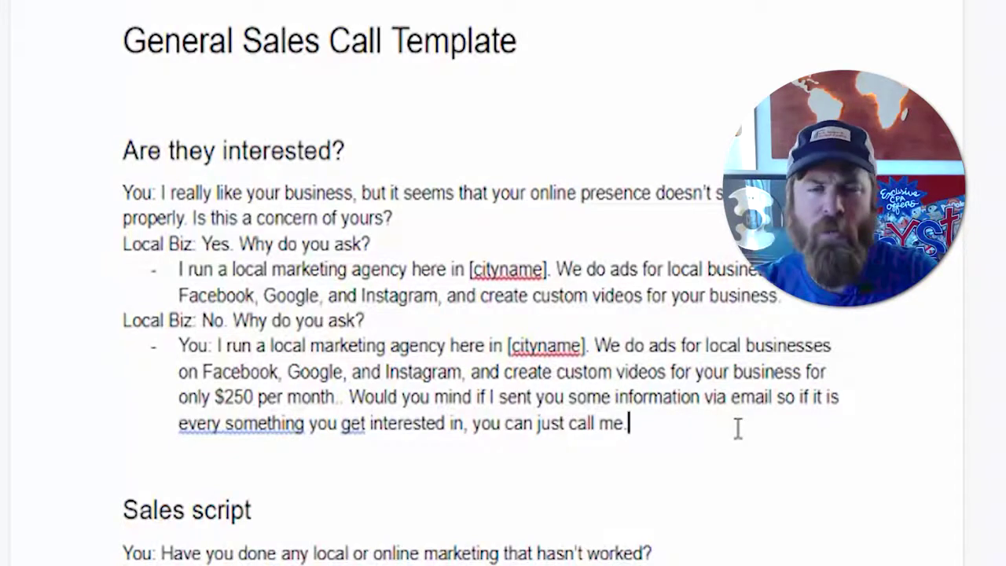
Step: Bold the 'You:' label and both 'Local Biz:' labels, undoing an accidental paste
{"action": "left_click_drag", "start_coordinate": [109, 192], "coordinate": [158, 193]}
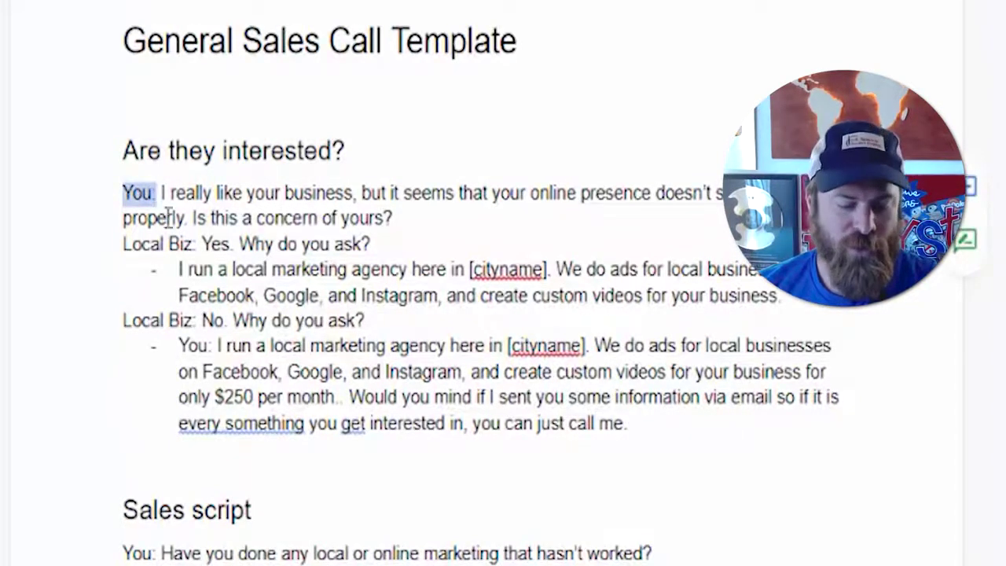
{"action": "key", "text": "ctrl+b"}
{"action": "left_click_drag", "start_coordinate": [123, 244], "coordinate": [198, 250]}
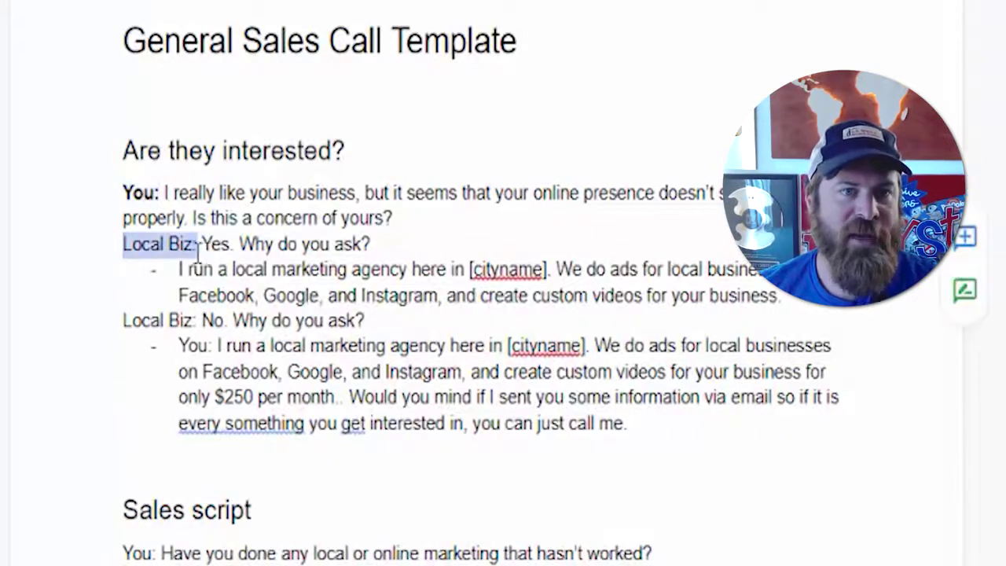
{"action": "type", "text": "https://marketingtech.io/tomer-almog"}
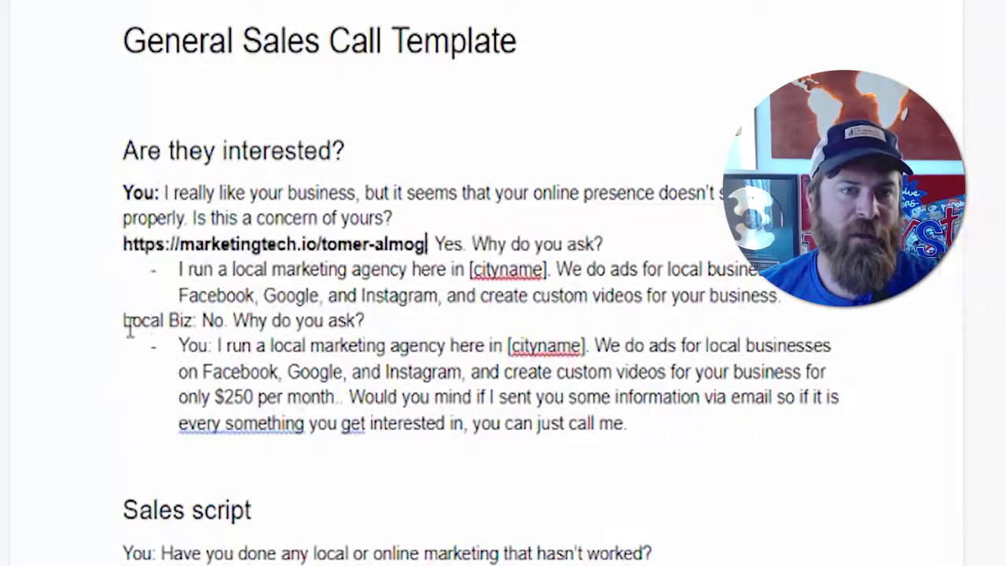
{"action": "key", "text": "ctrl+z"}
{"action": "key", "text": "ctrl+b"}
{"action": "left_click_drag", "start_coordinate": [118, 322], "coordinate": [198, 326]}
{"action": "key", "text": "ctrl+b"}
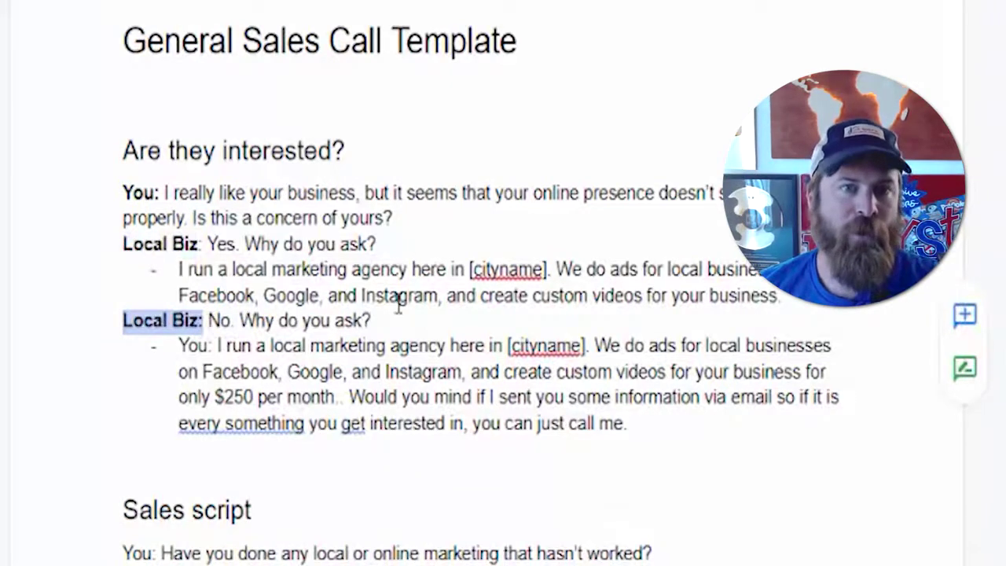
Step: Scroll to the Sales script and check the spelling suggestion for 'didnt'
{"action": "scroll", "coordinate": [325, 556], "scroll_direction": "down", "scroll_amount": 3}
{"action": "left_click_drag", "start_coordinate": [126, 293], "coordinate": [276, 353]}
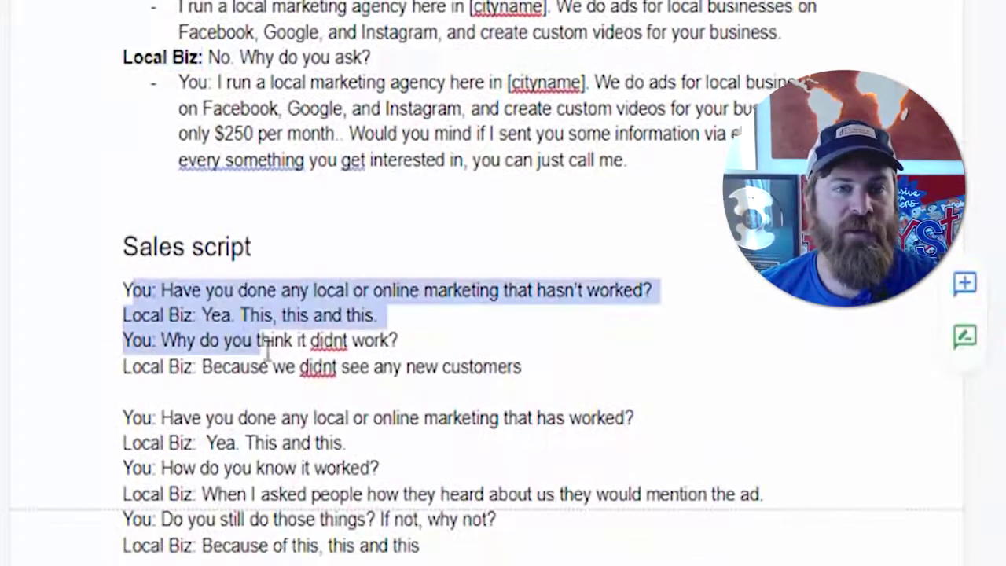
{"action": "left_click", "coordinate": [323, 368]}
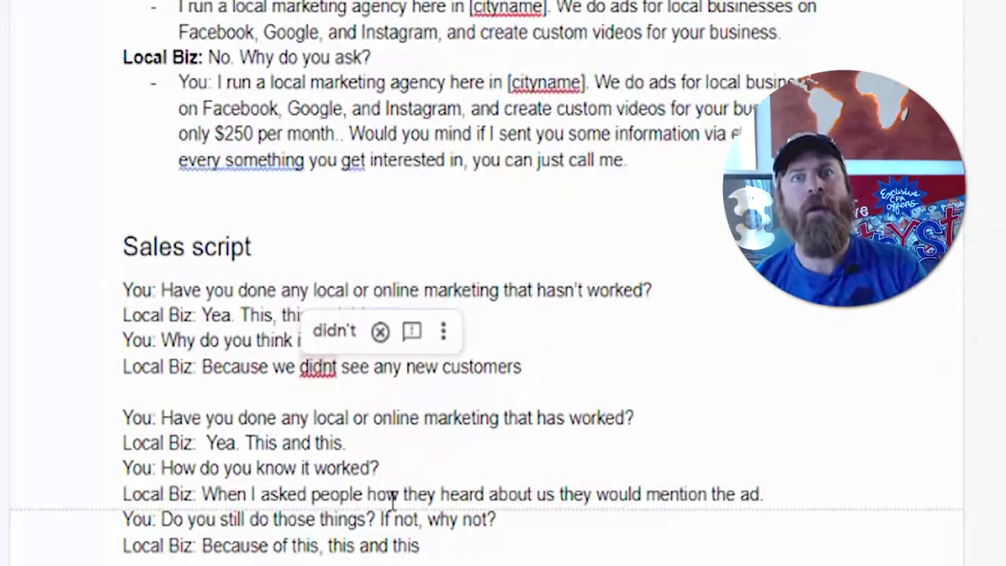